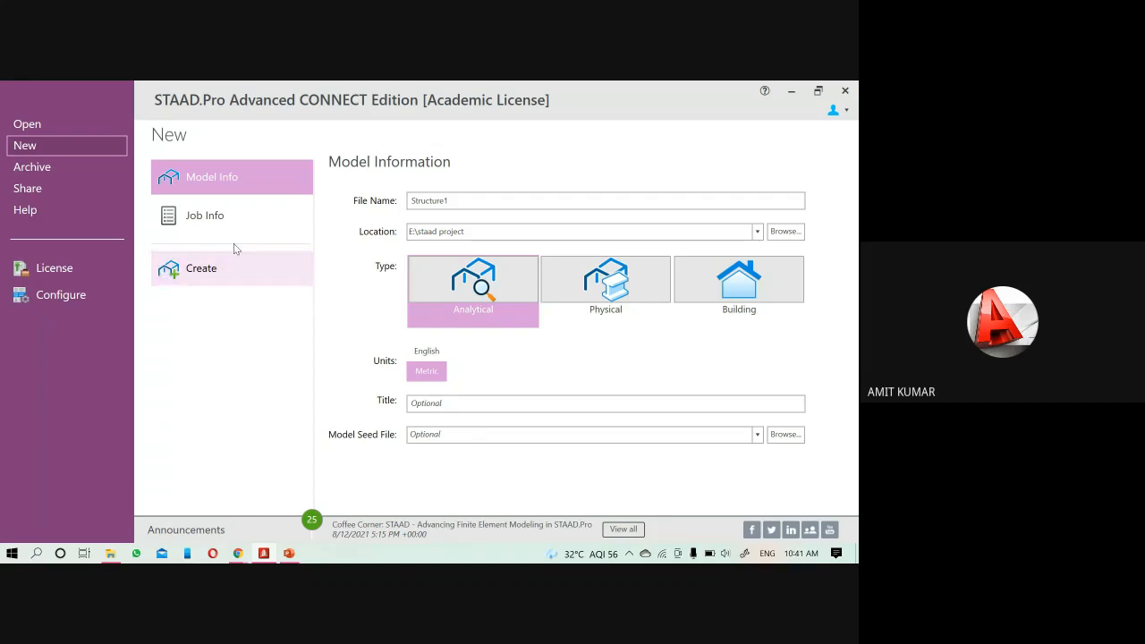
- Check the new model's job information form and set the application's base unit to Metric in the configuration
click(220, 219)
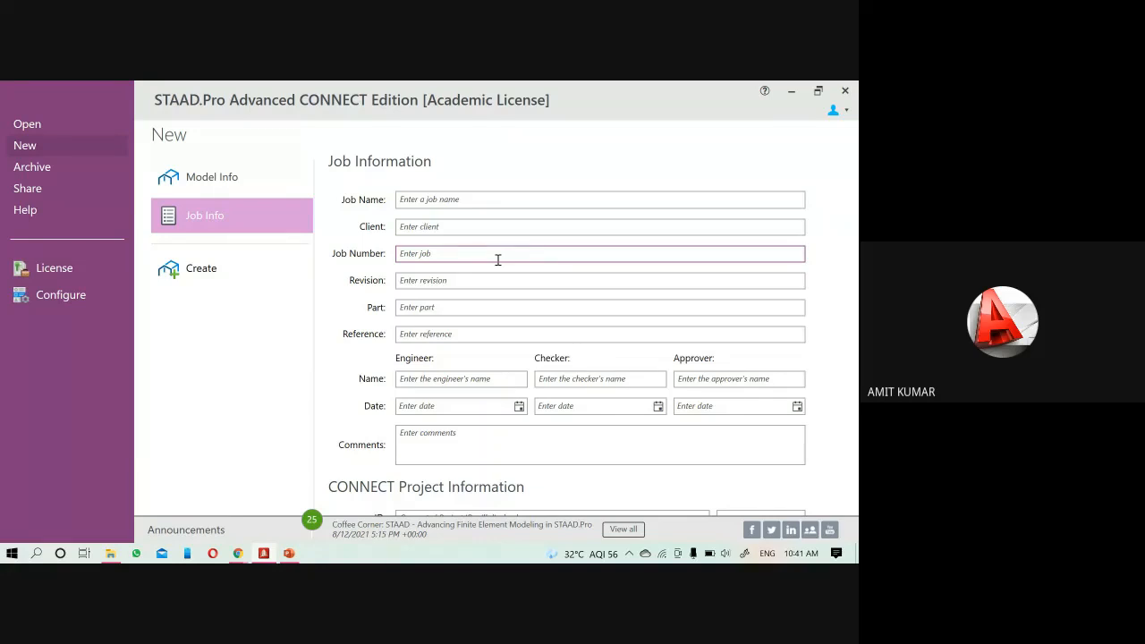
click(233, 184)
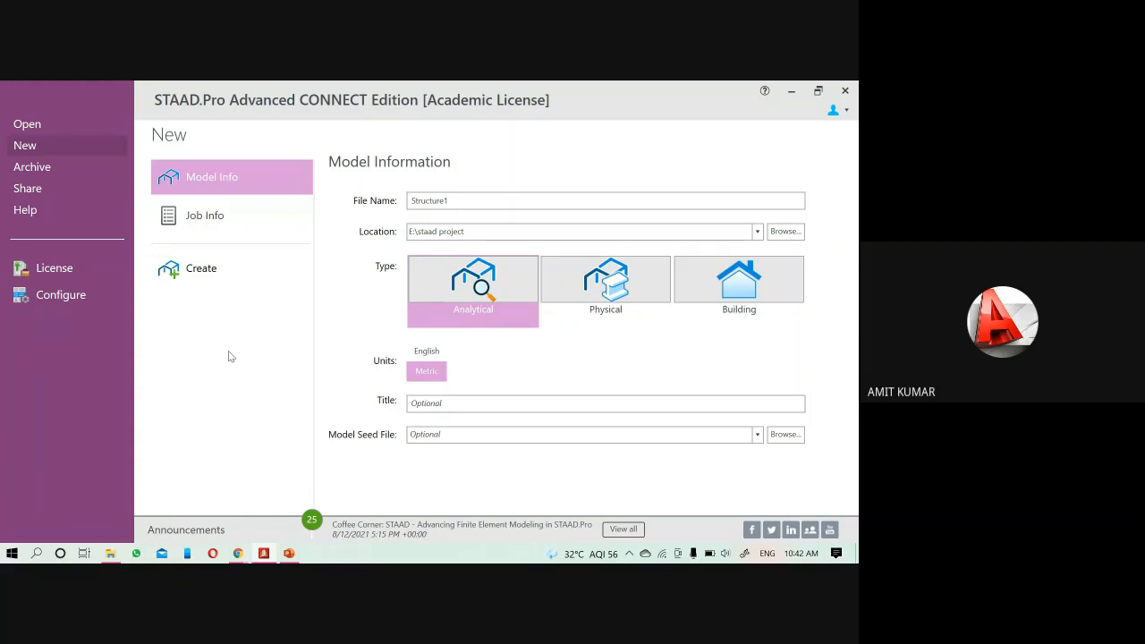
click(56, 295)
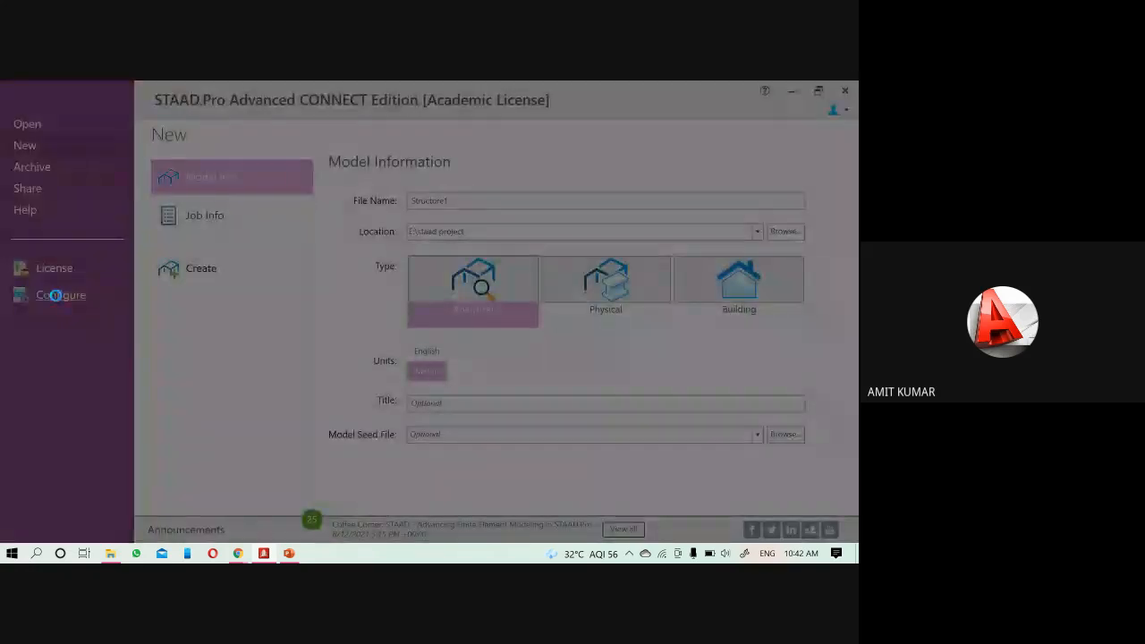
drag(309, 162, 339, 155)
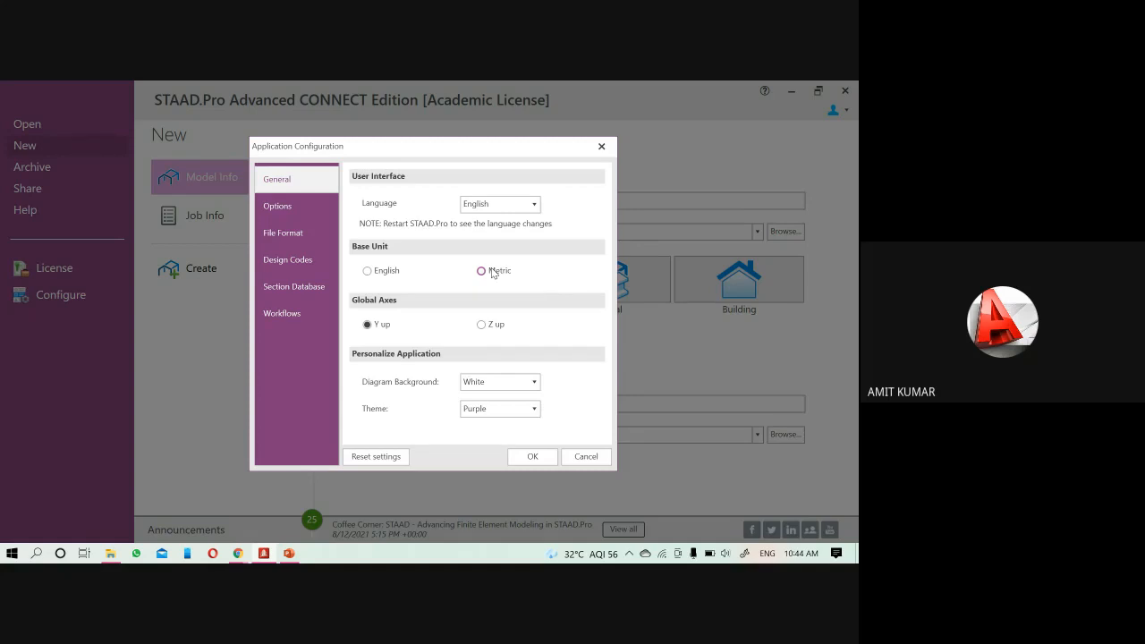
click(492, 271)
click(530, 457)
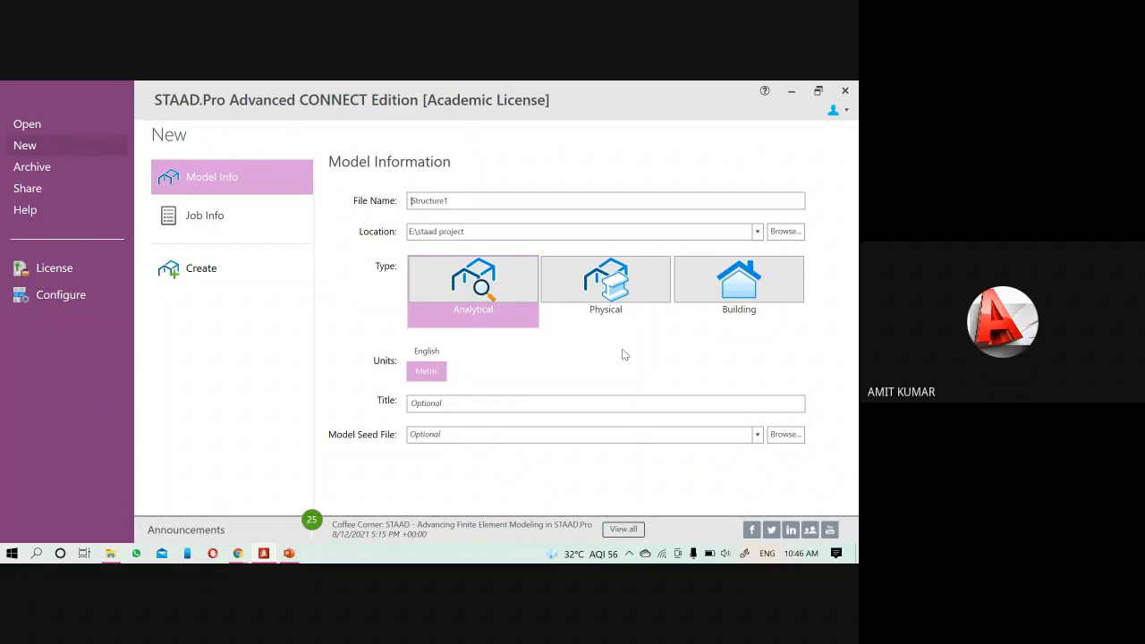
- Switch to the Introduction to STAAD presentation in PowerPoint and examine the framed building slide
click(267, 554)
scroll(327, 500, up, 3)
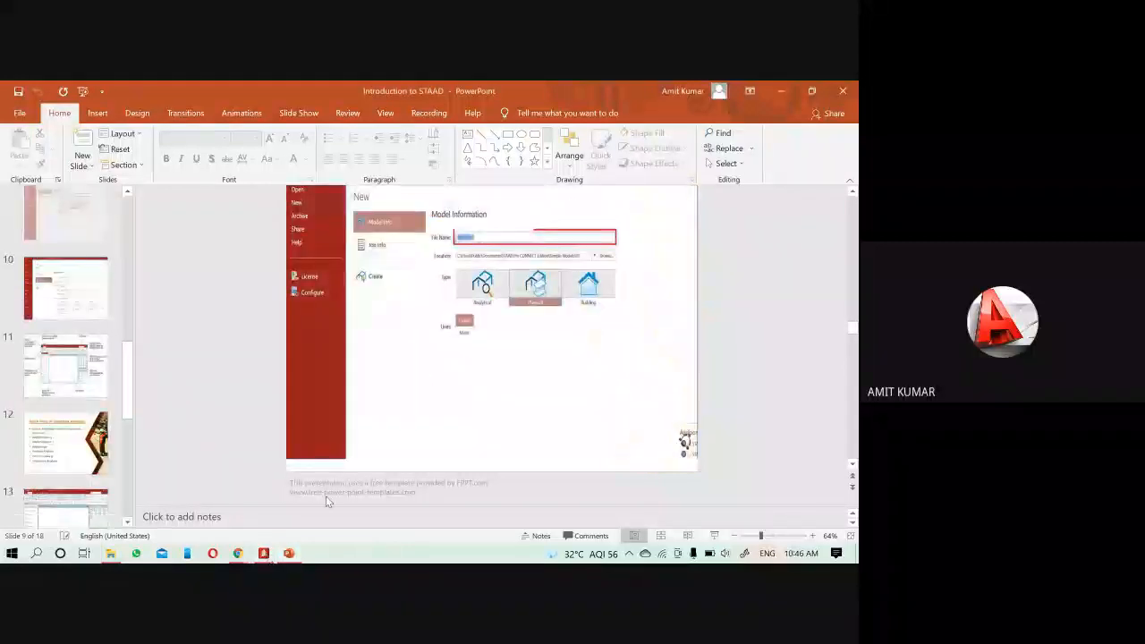
scroll(326, 501, up, 4)
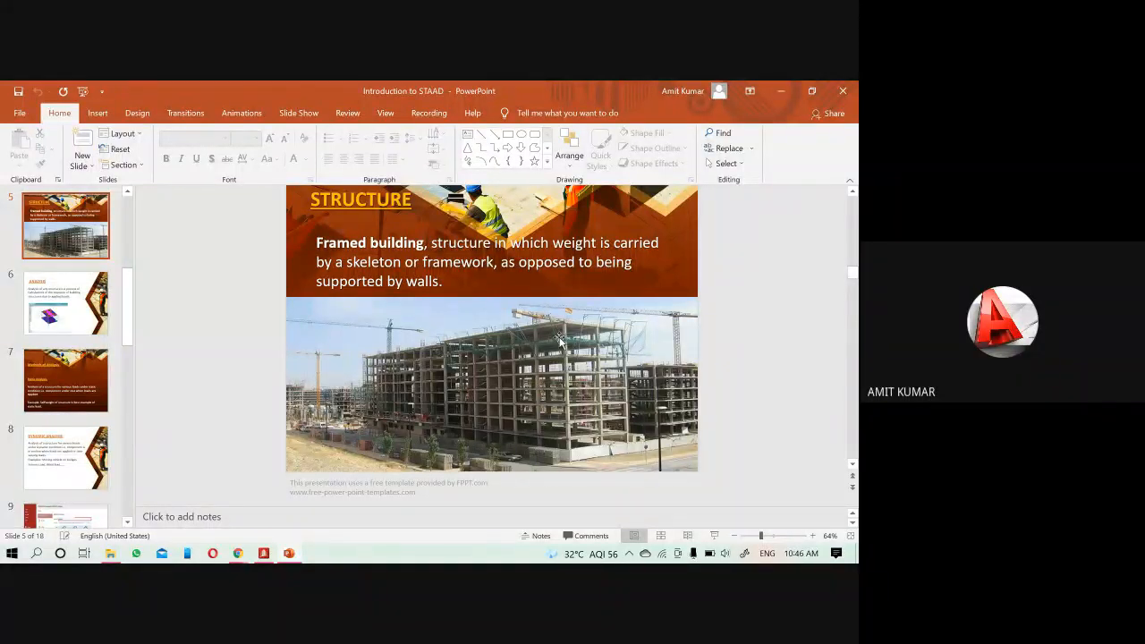
- Return to STAAD.Pro and name the new model file "Day 1 NITTTR"
click(263, 552)
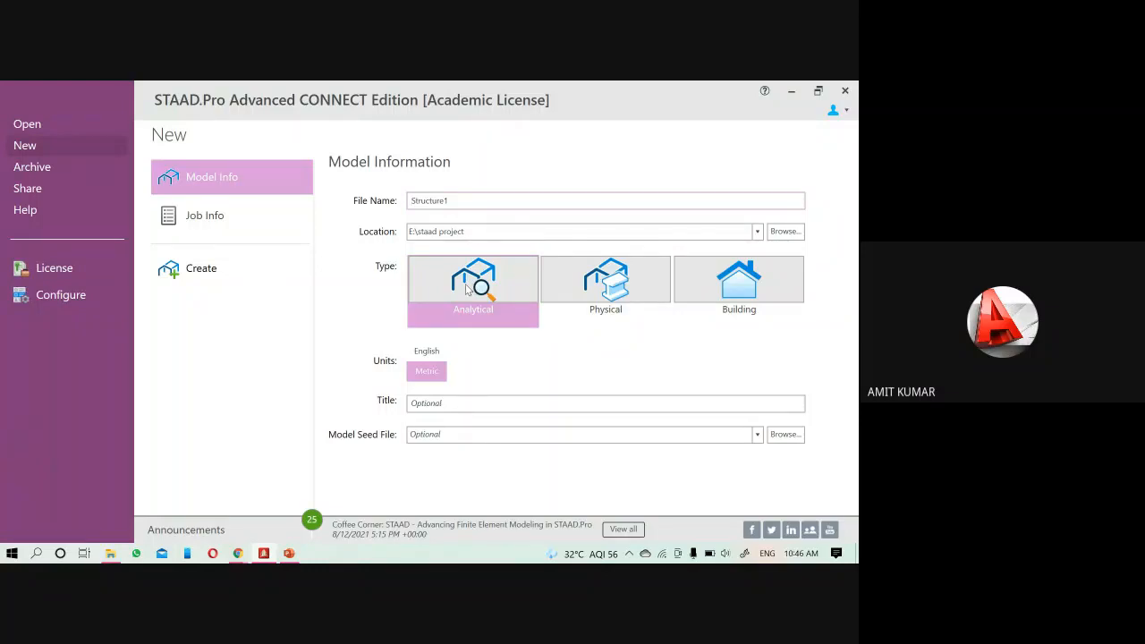
drag(468, 201, 331, 210)
text(Day 1 NITTTR)
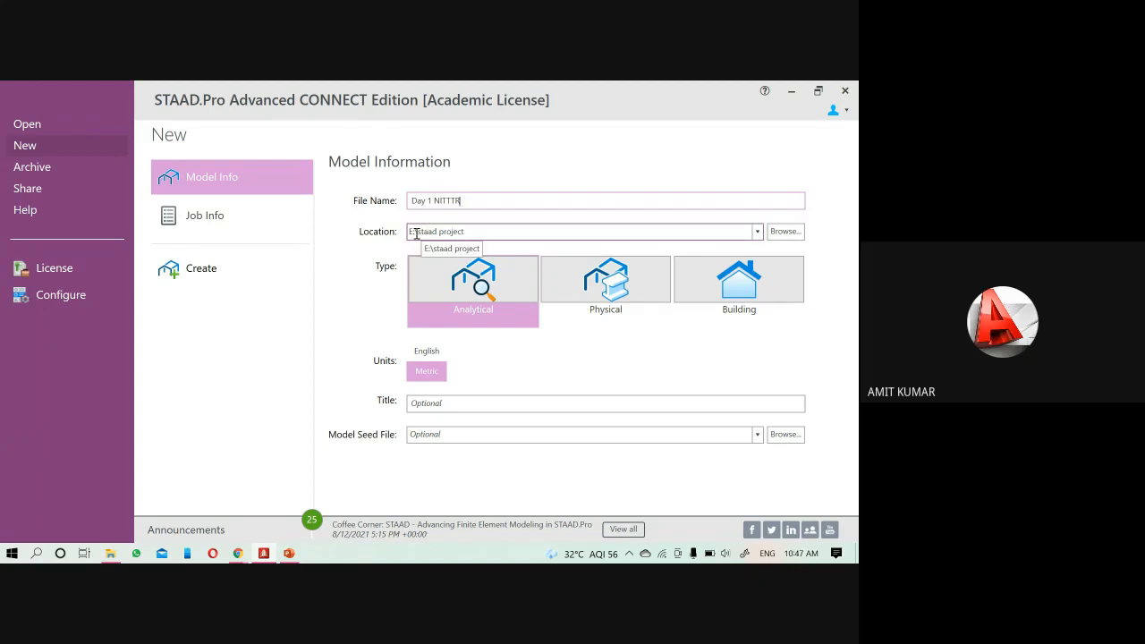
click(505, 230)
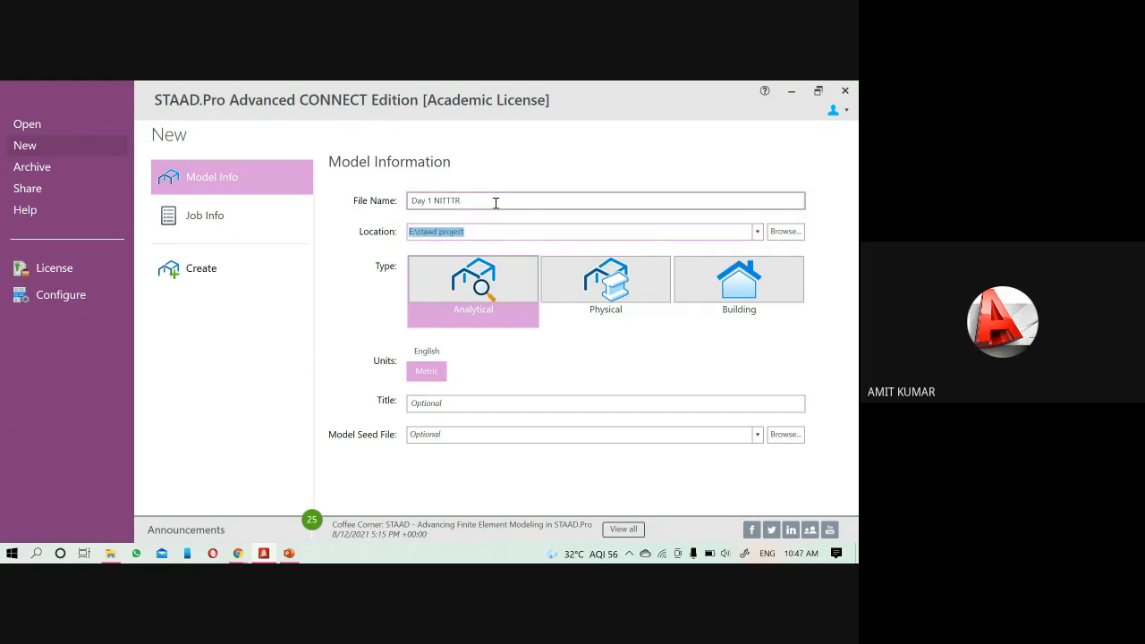
click(490, 230)
drag(433, 200, 403, 206)
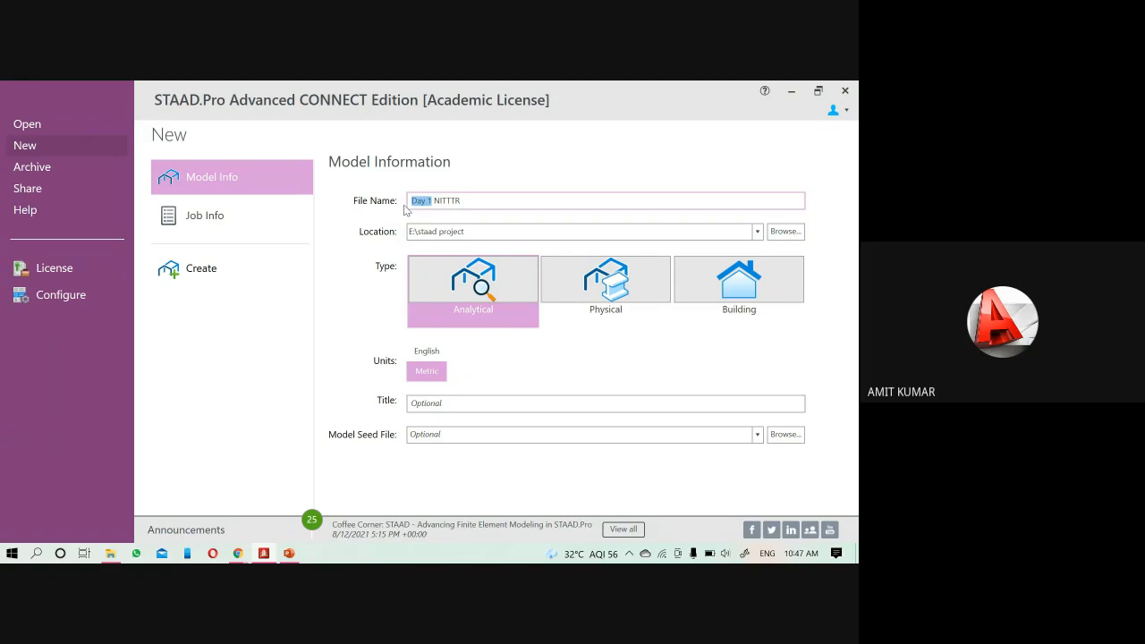
click(486, 203)
click(497, 233)
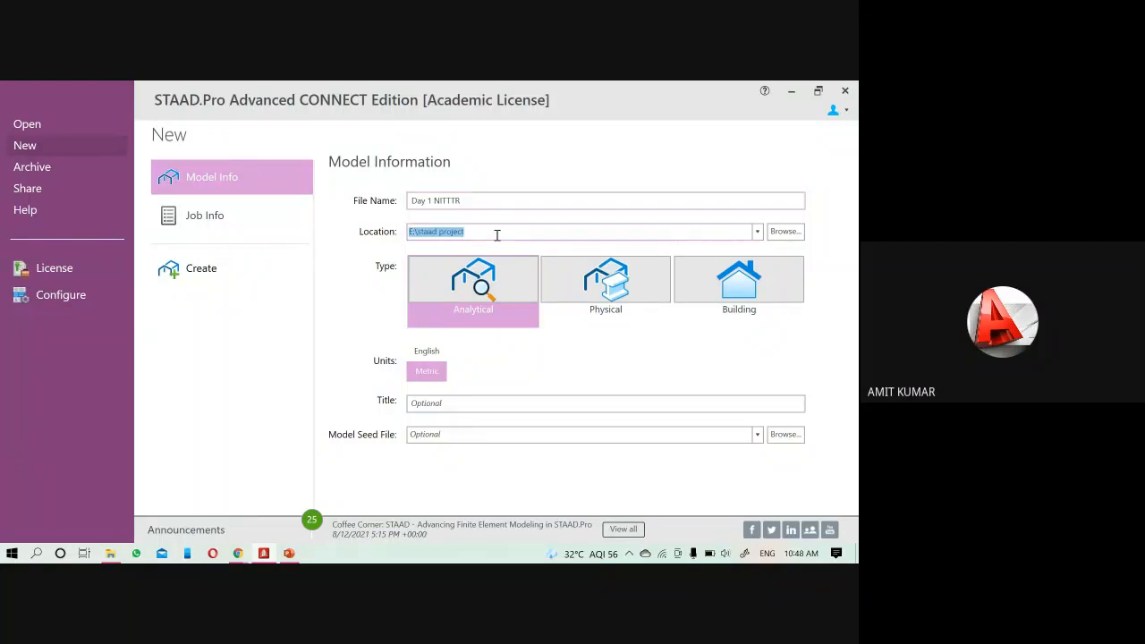
- Switch to File Explorer and open the staad project folder on drive E
click(110, 553)
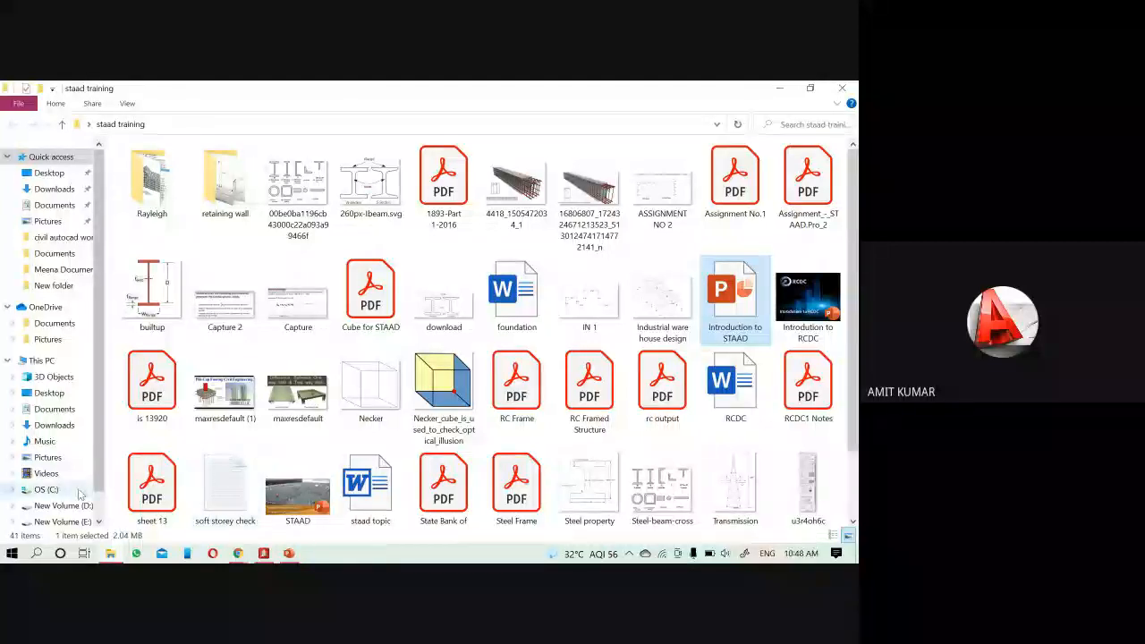
click(61, 522)
scroll(251, 447, down, 3)
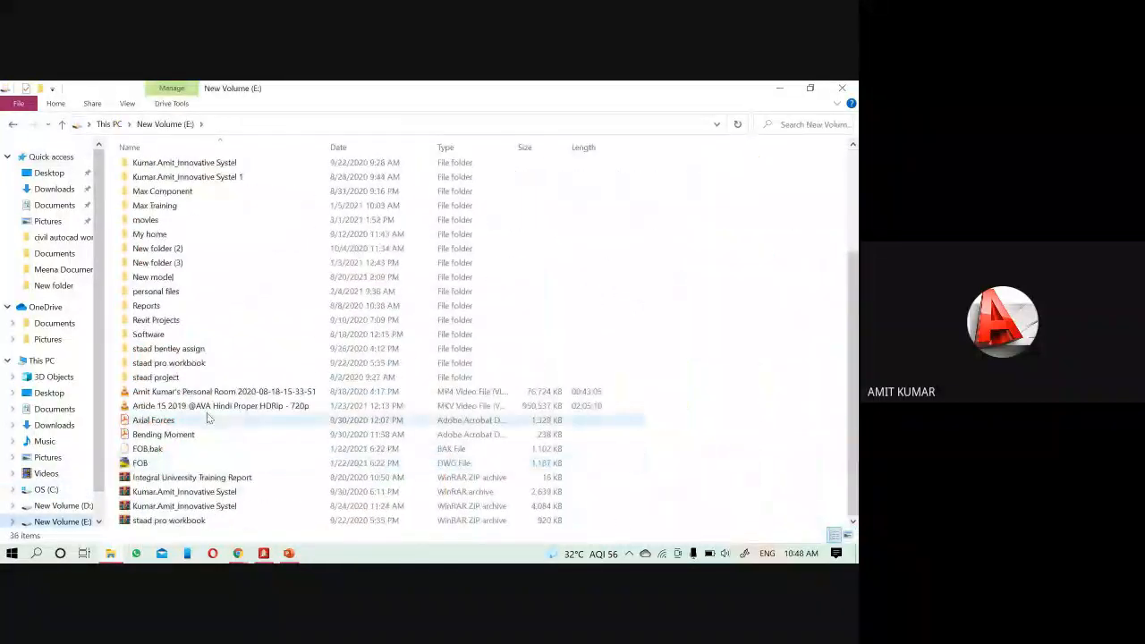
double_click(175, 378)
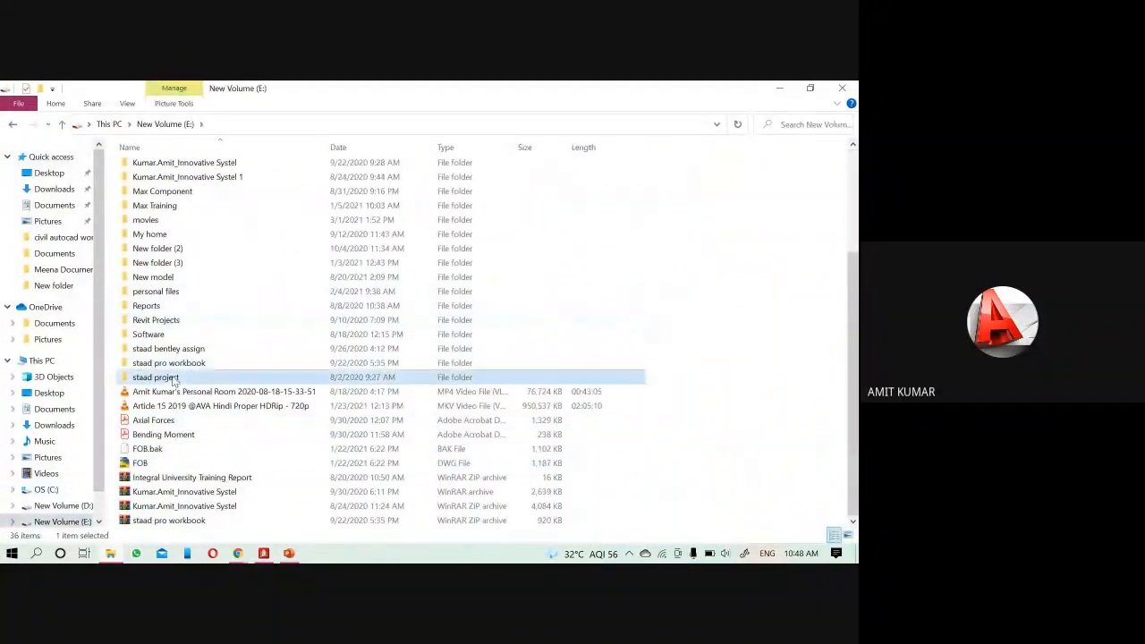
- Examine the model files and their companion files stored in the staad project folder
scroll(365, 370, down, 10)
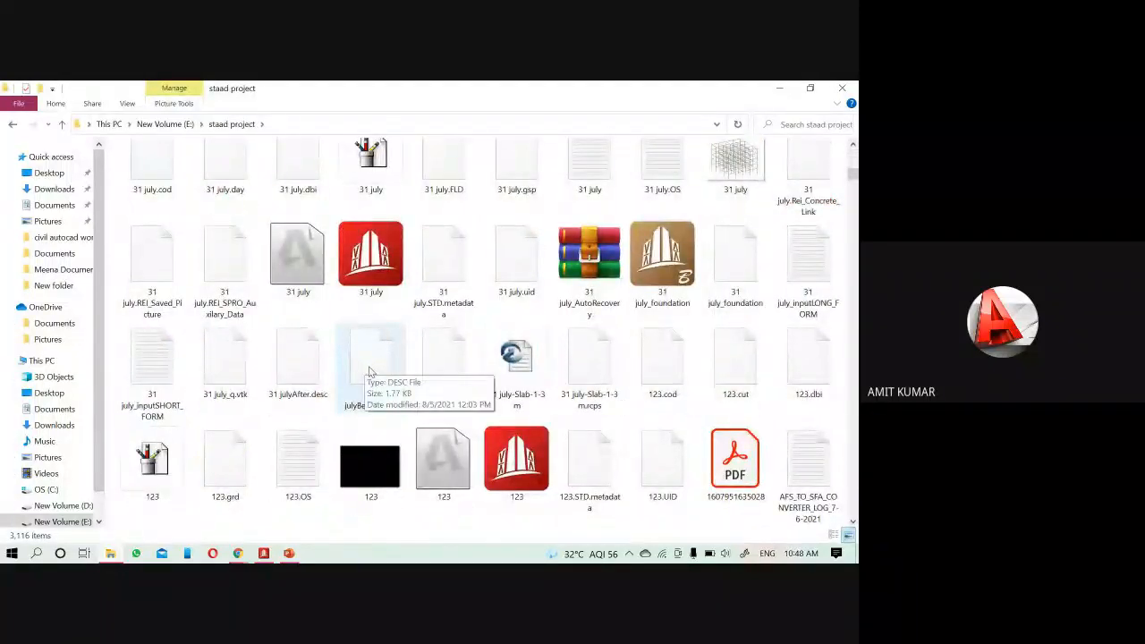
scroll(370, 373, down, 5)
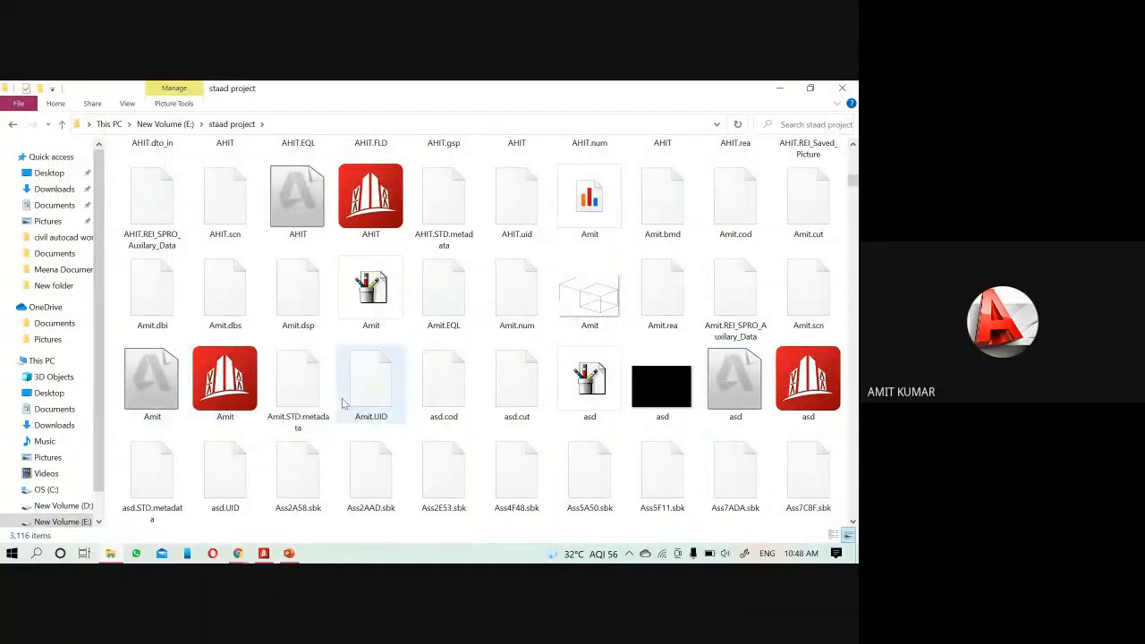
scroll(343, 404, down, 5)
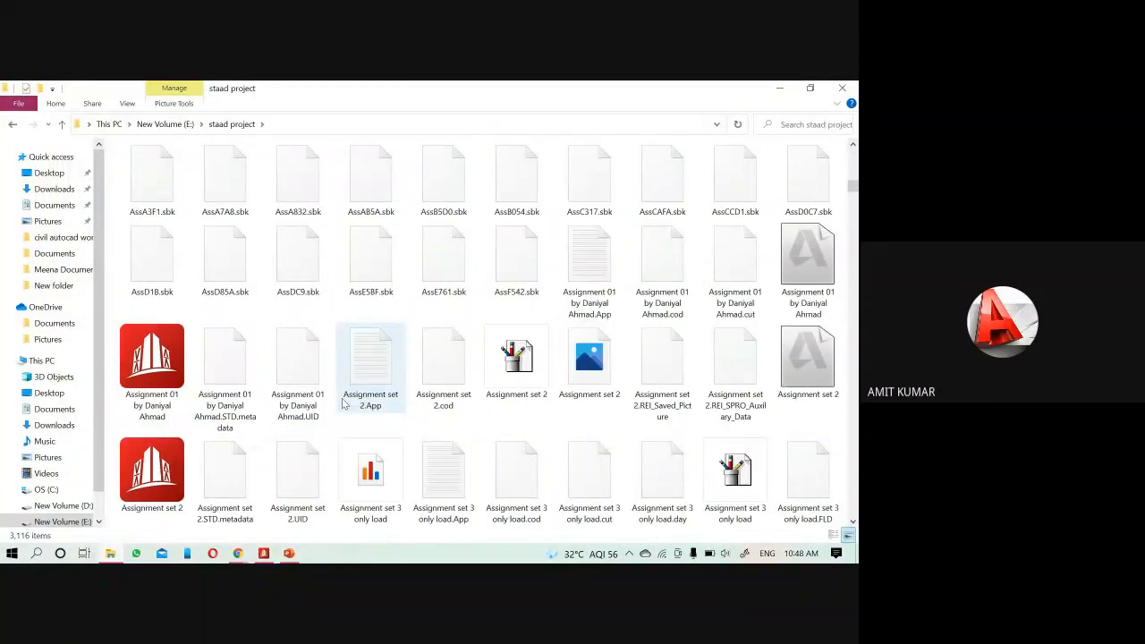
click(170, 362)
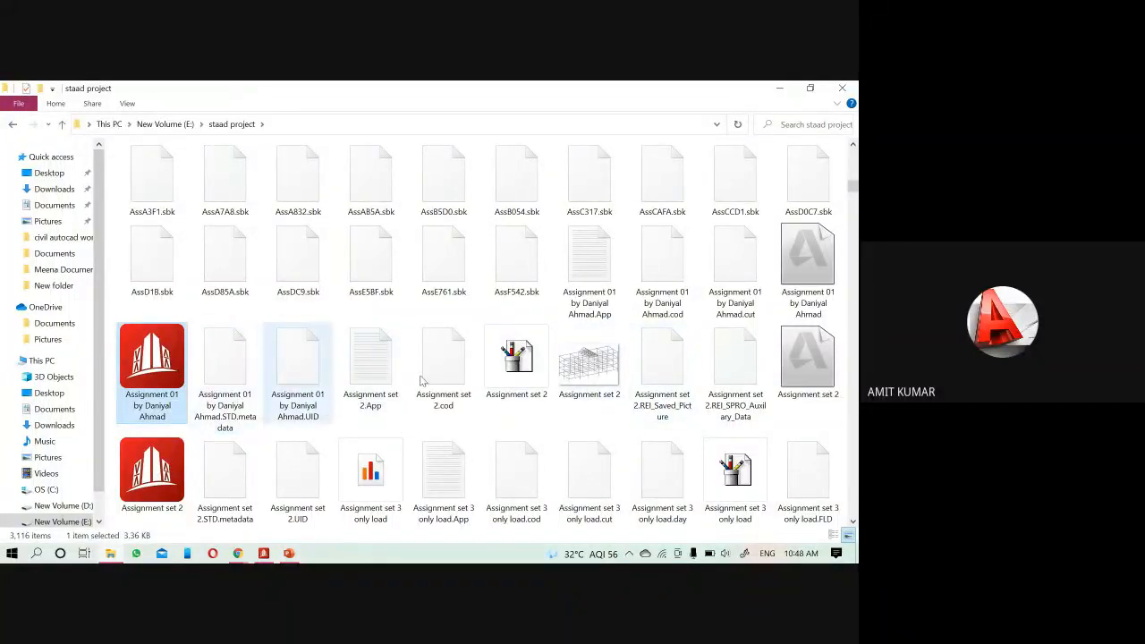
scroll(438, 376, down, 3)
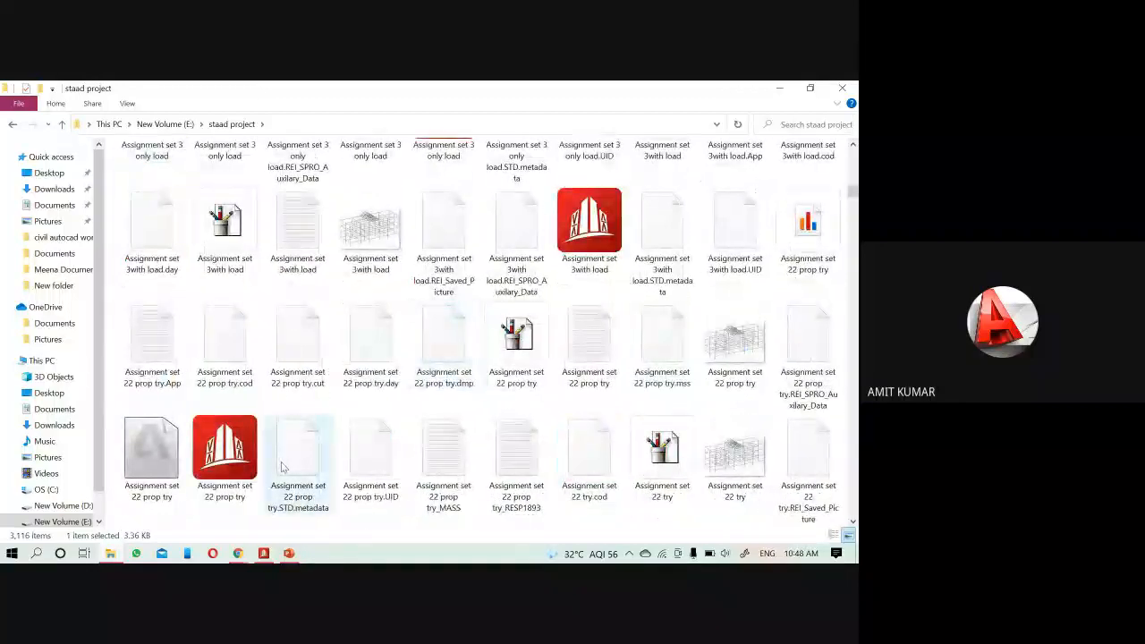
scroll(289, 466, up, 1)
scroll(295, 461, up, 5)
scroll(358, 447, up, 2)
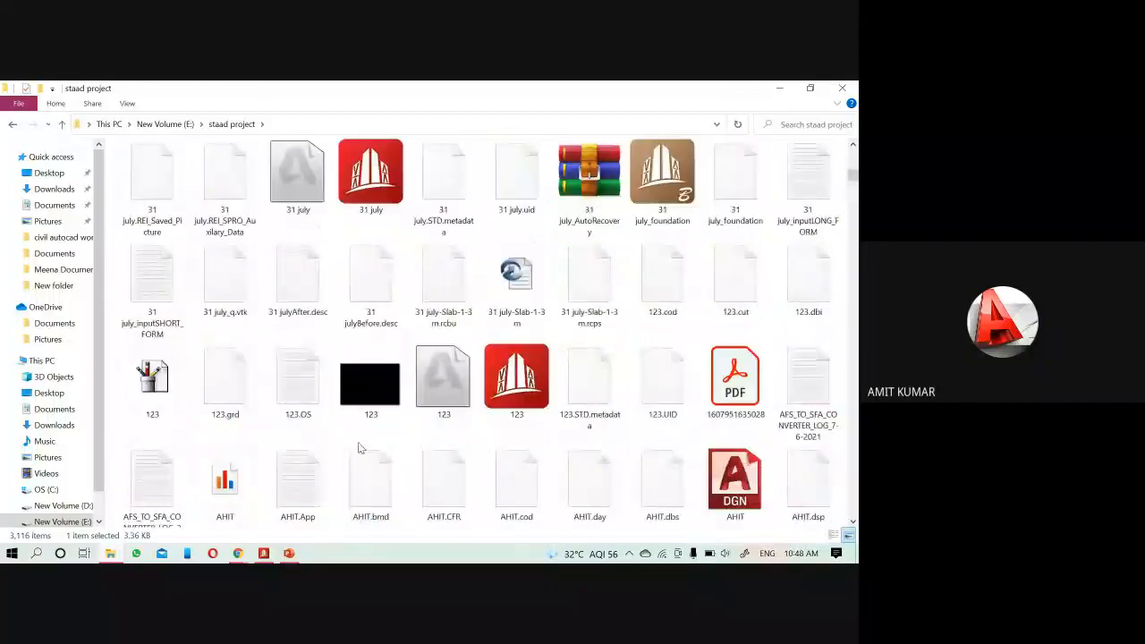
scroll(358, 447, up, 3)
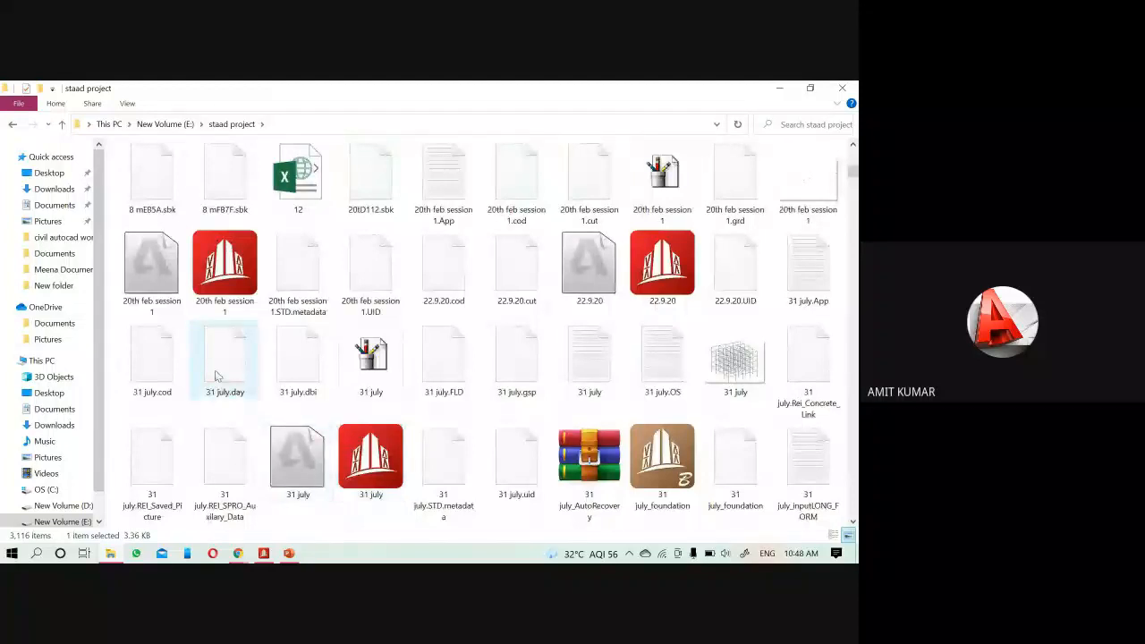
- Select the 20th feb session 1 model together with its companion files, including the SBK, App, cod, cut, grd, metadata and UID files
click(228, 268)
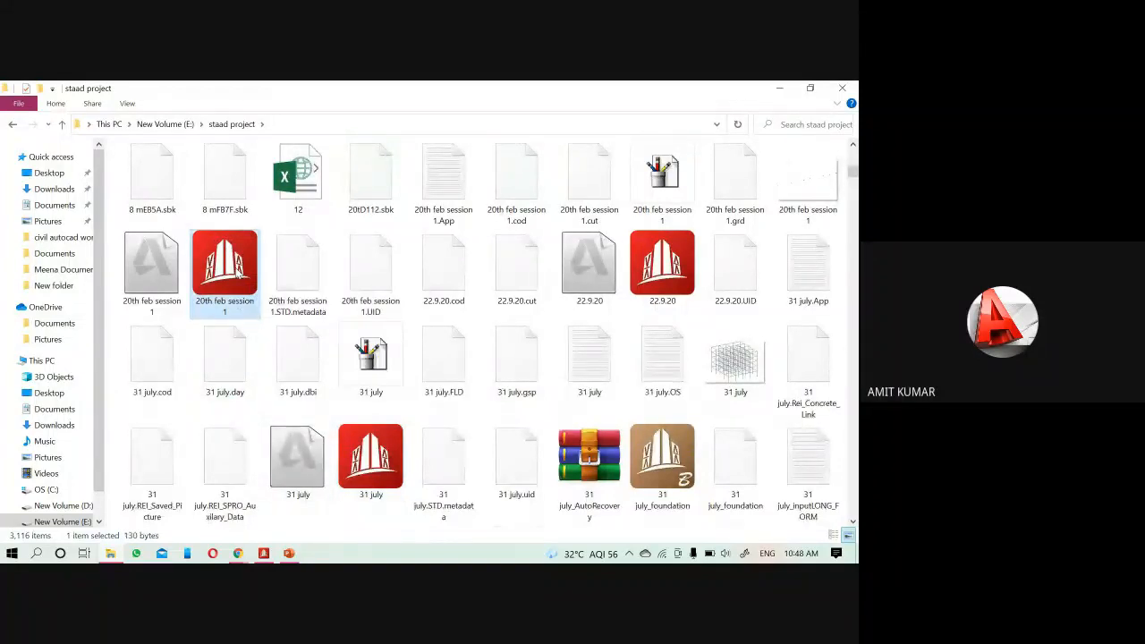
ctrl+click(375, 186)
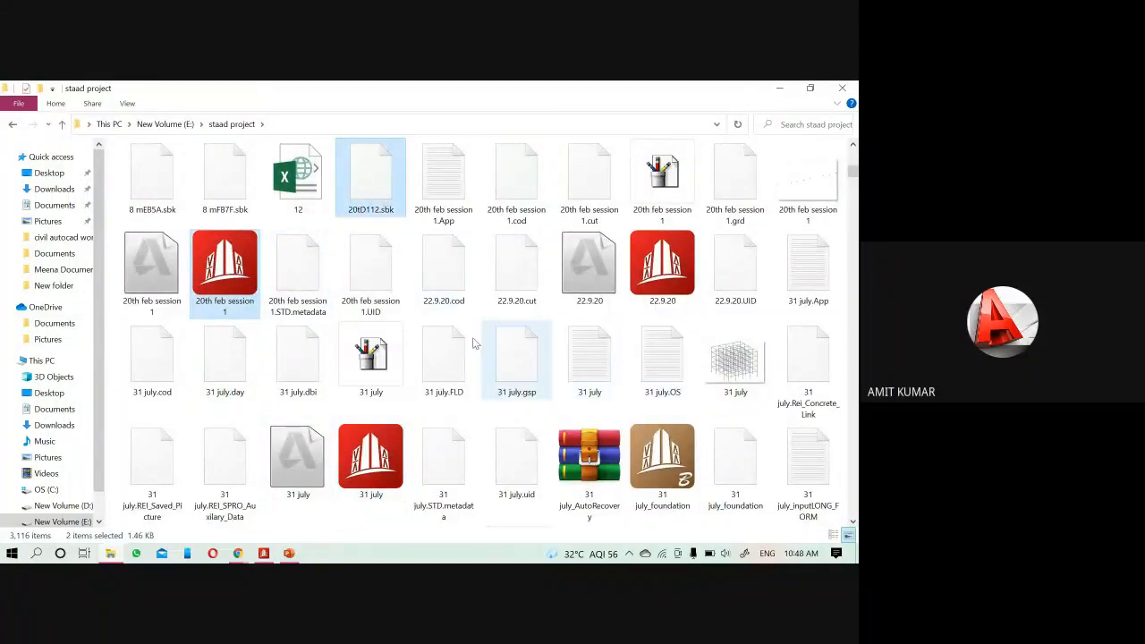
ctrl+click(278, 302)
ctrl+click(369, 294)
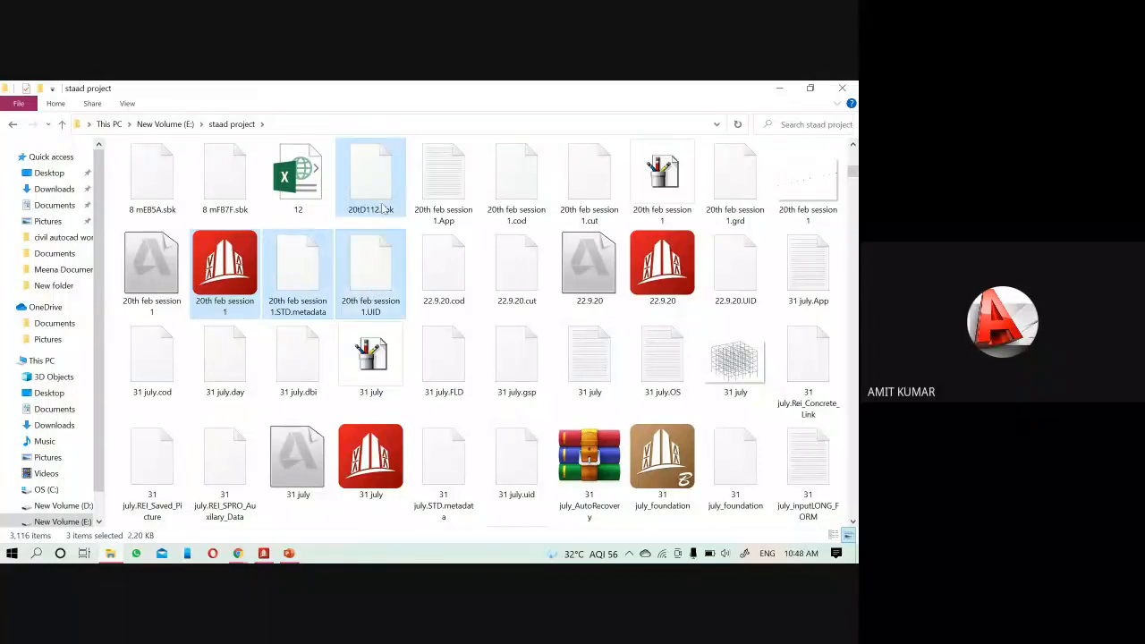
ctrl+click(441, 187)
ctrl+click(516, 184)
ctrl+click(588, 183)
ctrl+click(662, 183)
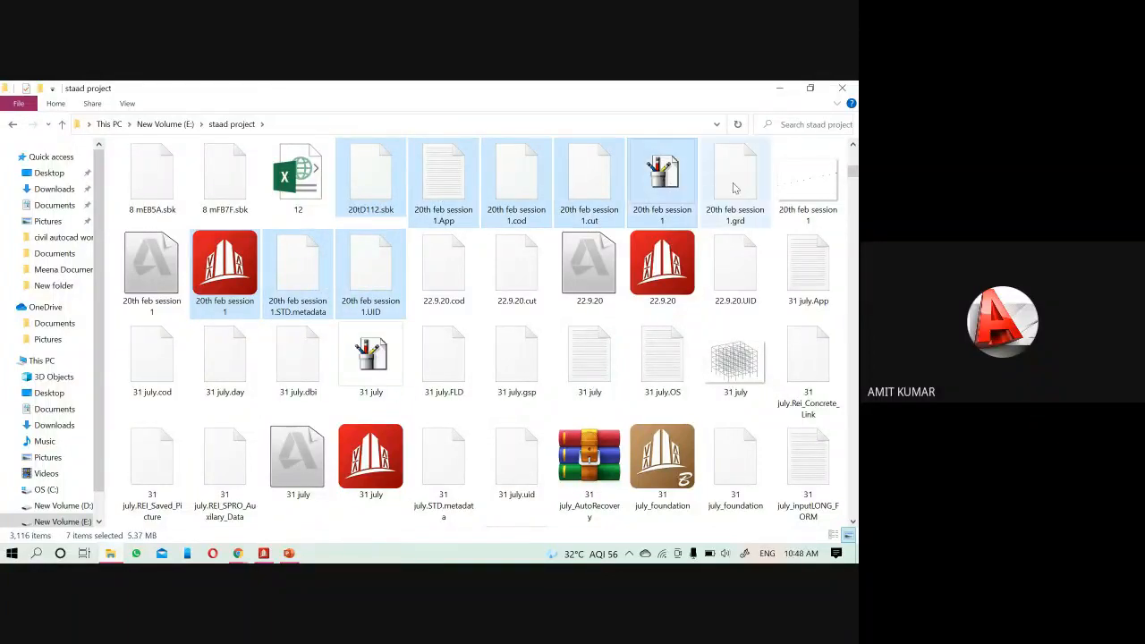
ctrl+click(743, 188)
ctrl+click(807, 184)
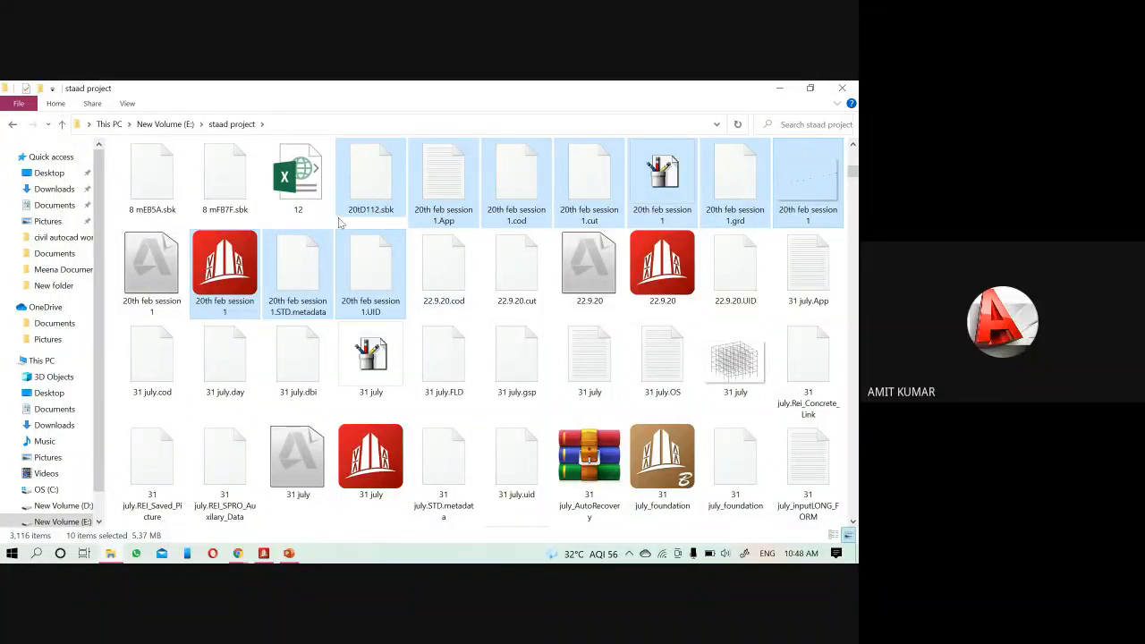
- Return to STAAD.Pro and create the analytical model "Day 1 NITTTR" in the staad project folder
click(778, 89)
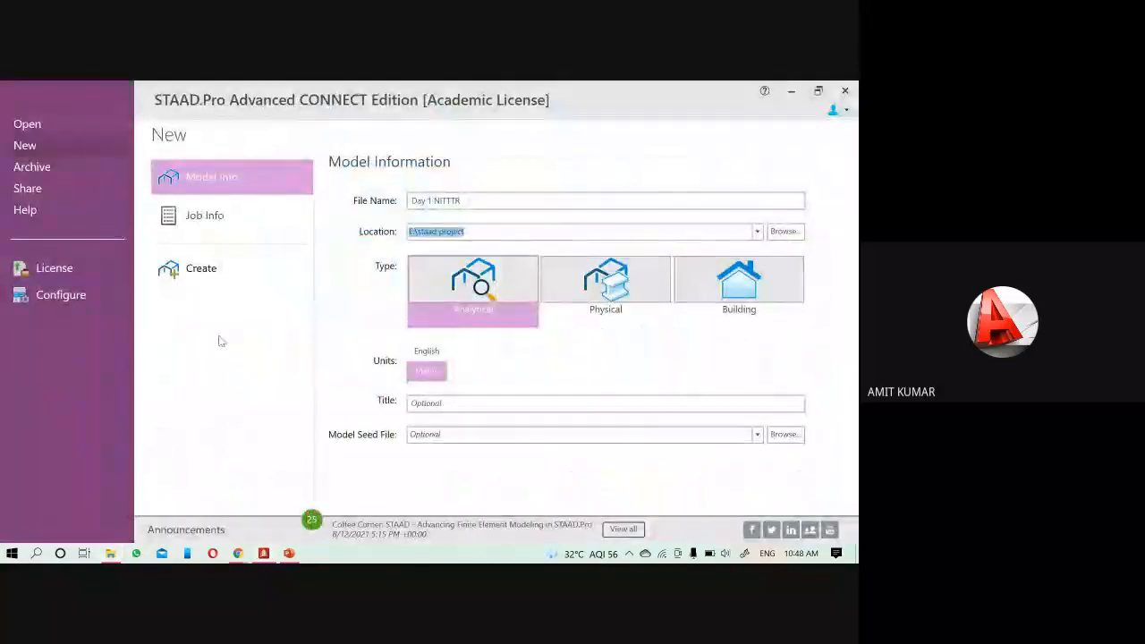
click(218, 277)
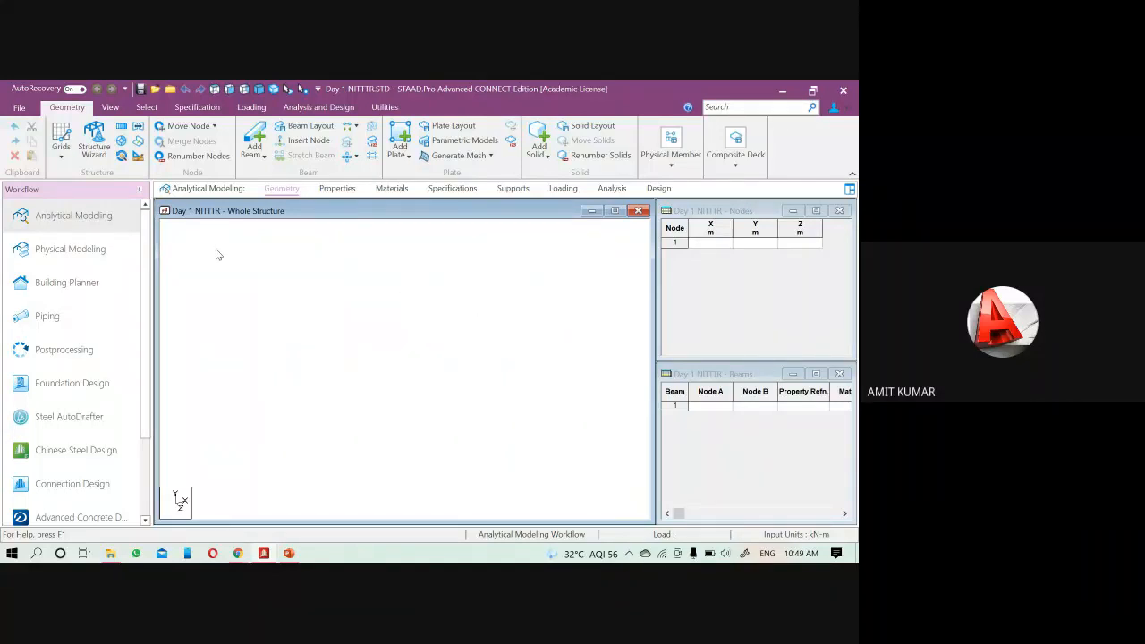
- Examine the model's job information page and the tools for geometry, section properties and loading
click(20, 107)
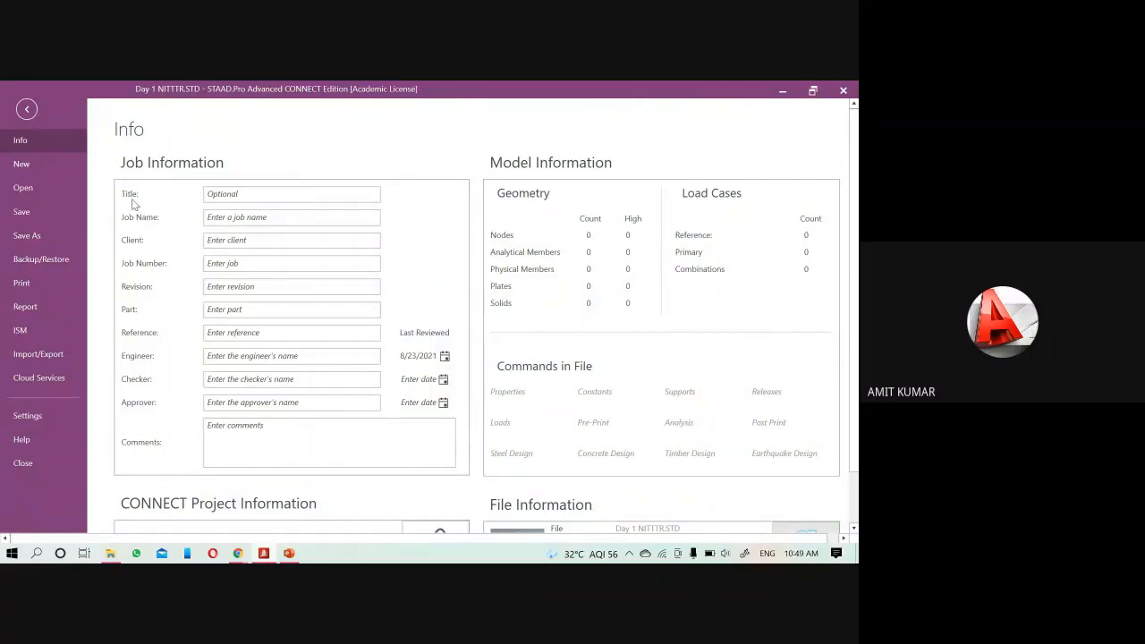
click(28, 110)
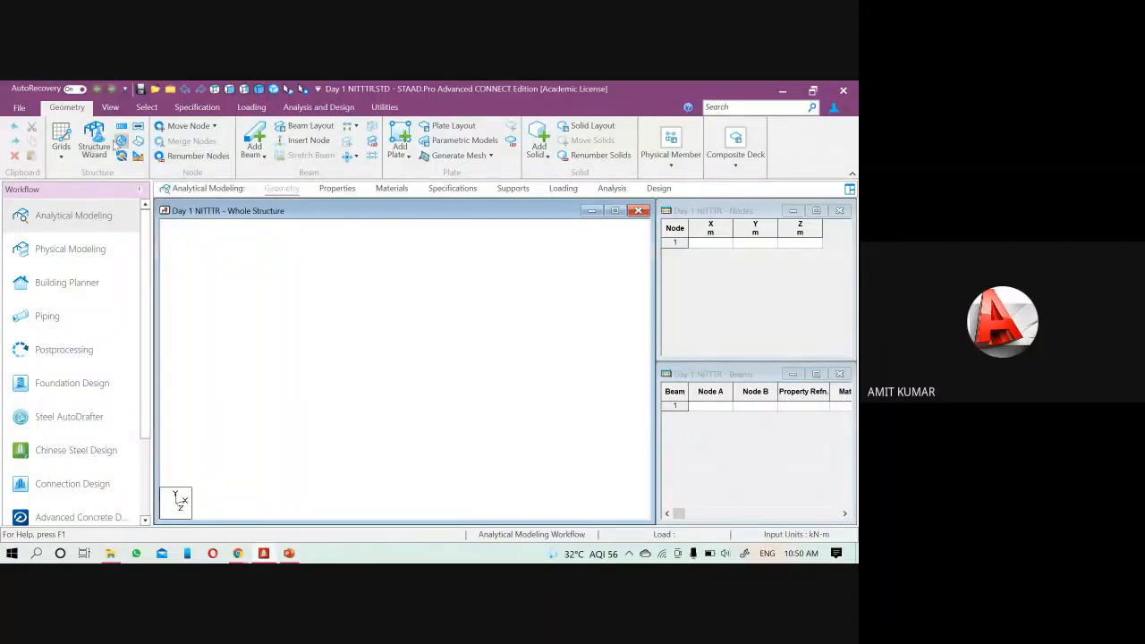
click(111, 109)
click(70, 109)
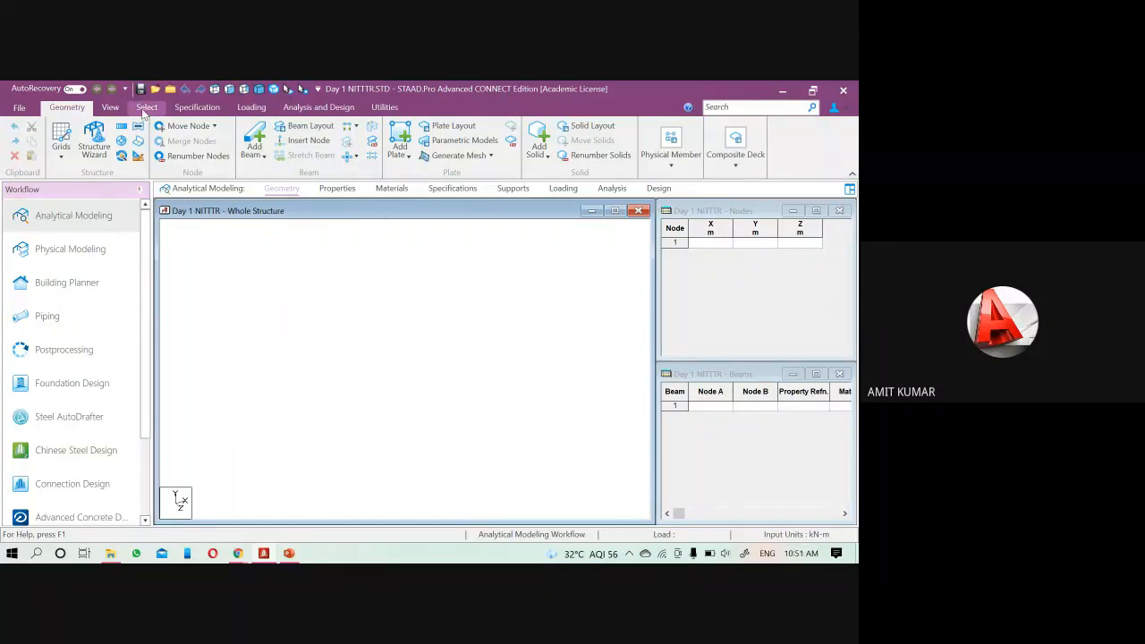
click(193, 107)
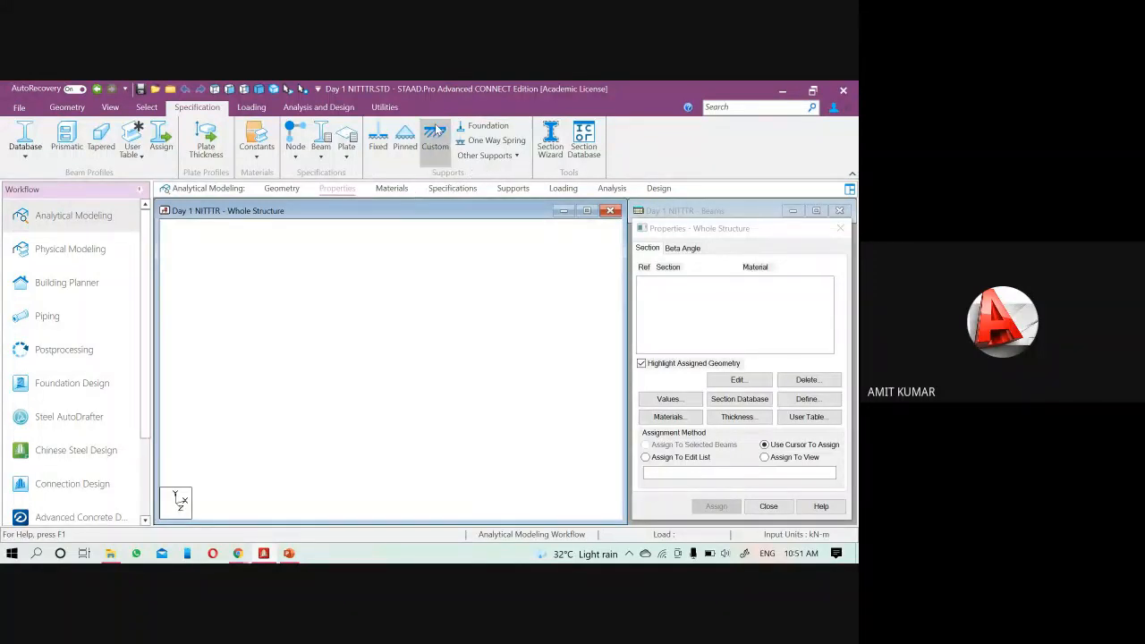
click(262, 107)
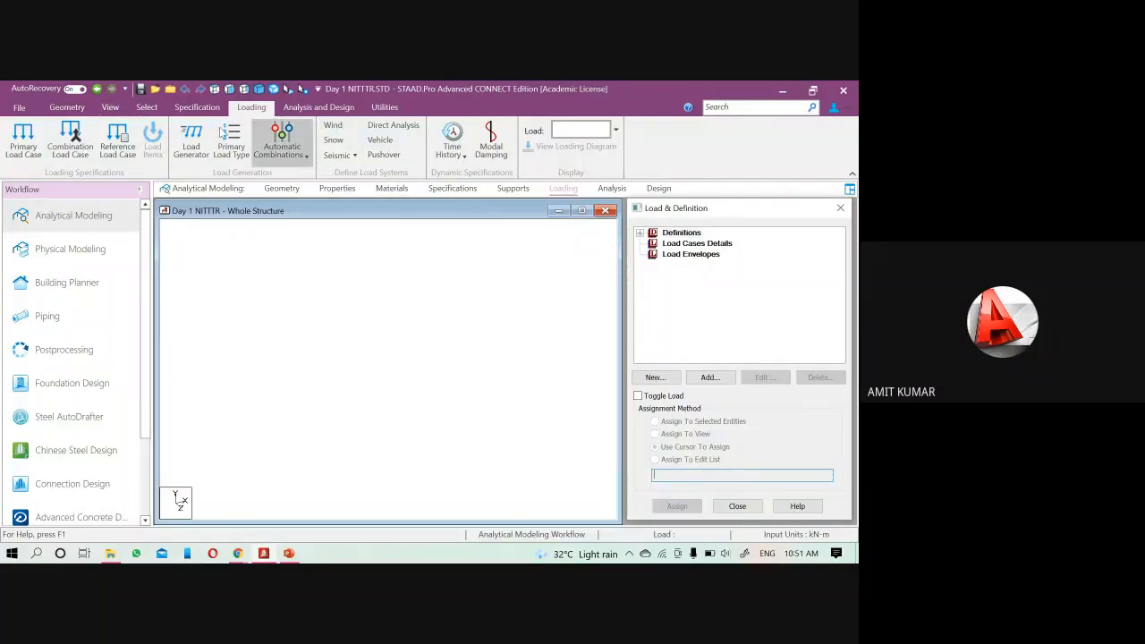
click(67, 109)
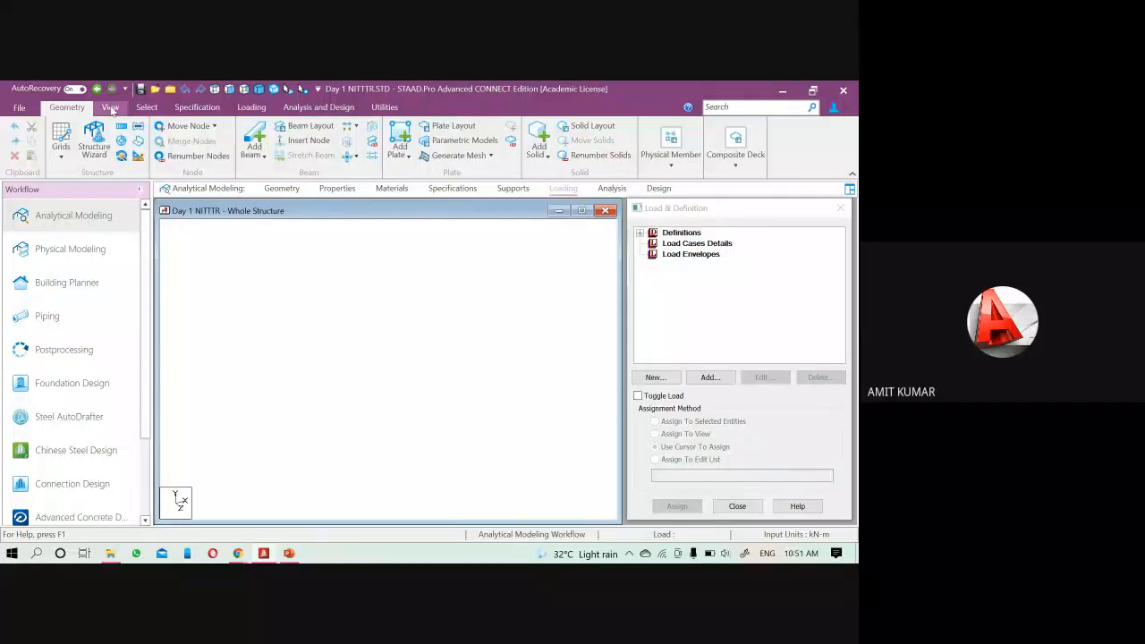
- Examine the tools for viewing the model and for selecting its elements
click(110, 108)
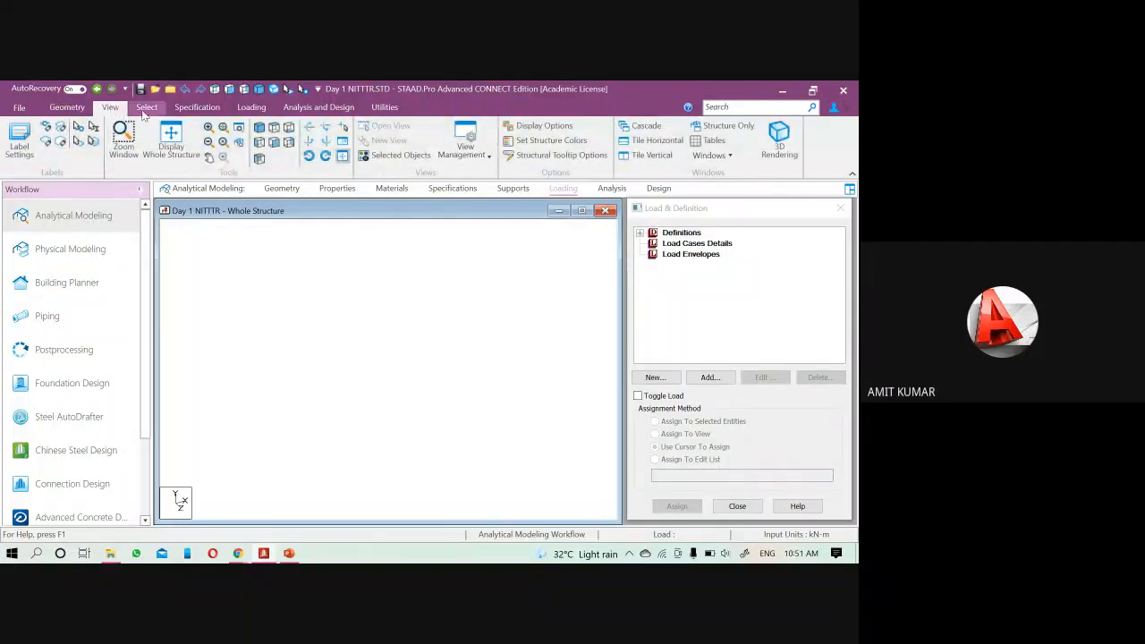
click(145, 109)
click(112, 108)
- Switch to the Google Meet call in Chrome, read its in-call messages and return to STAAD.Pro
mouse_move(236, 553)
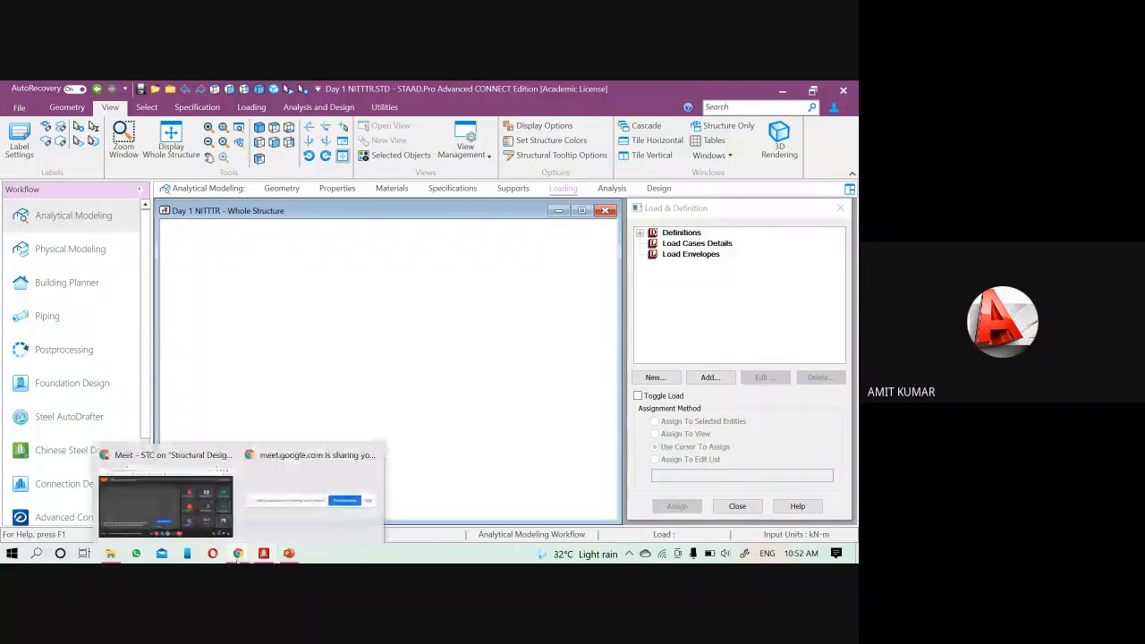
click(210, 499)
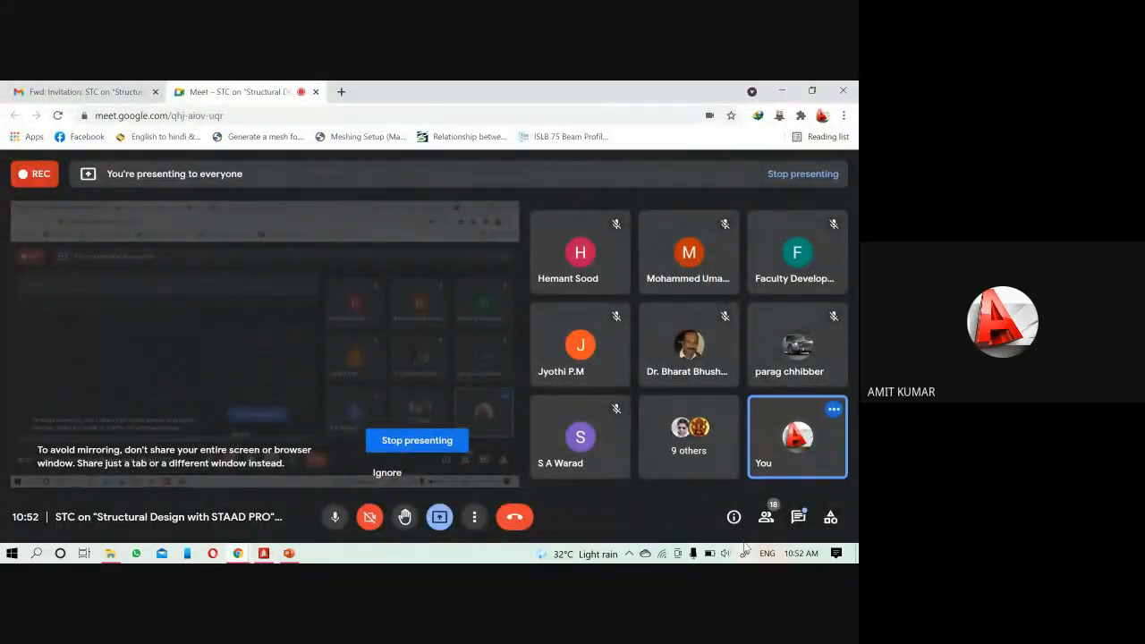
click(797, 518)
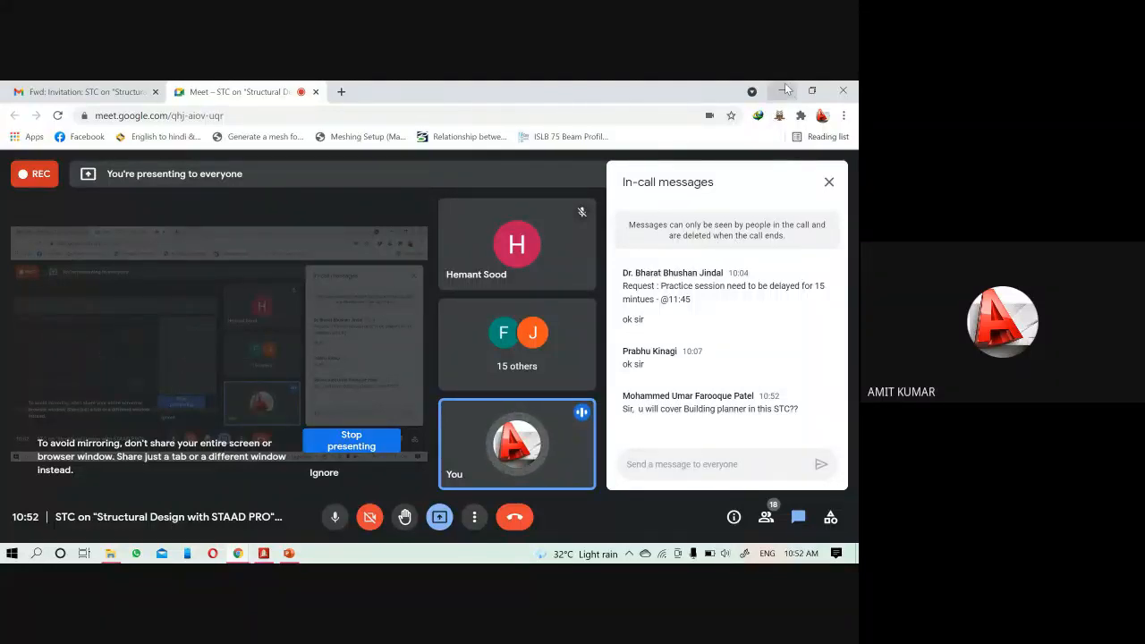
click(781, 91)
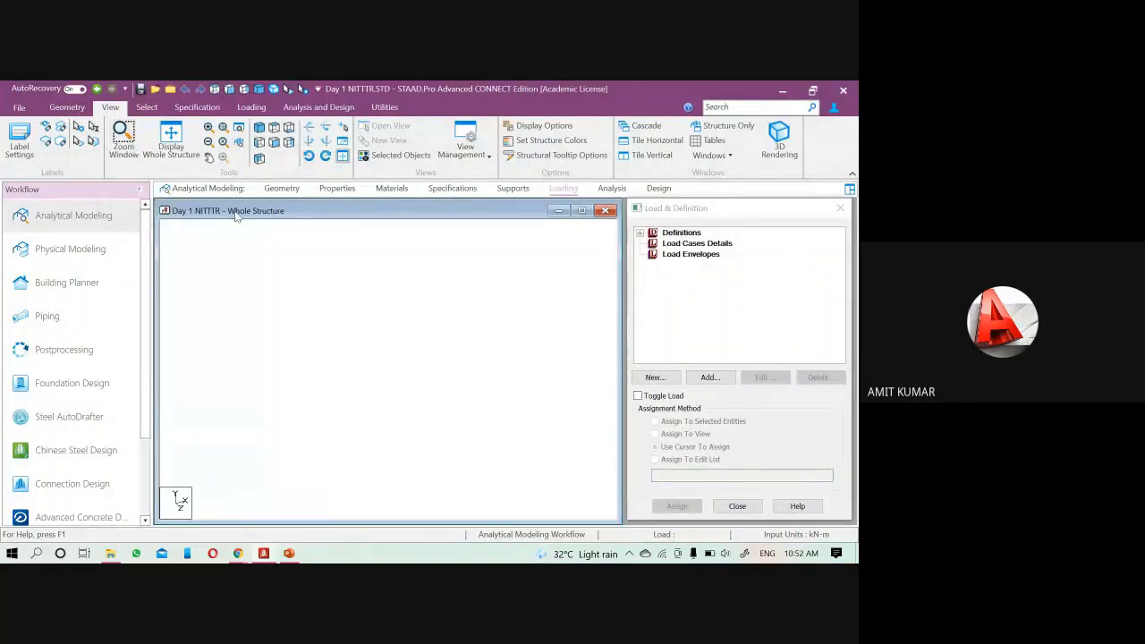
- Examine the tools for selection cursors, specifications, loading, analysis and design, and utilities
click(146, 107)
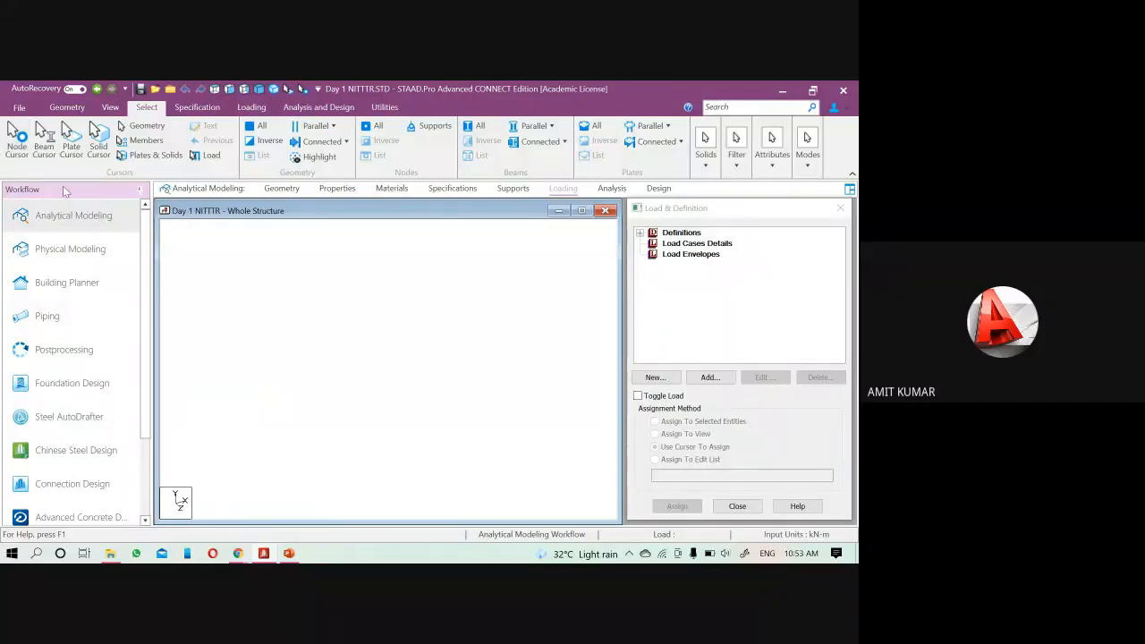
click(100, 141)
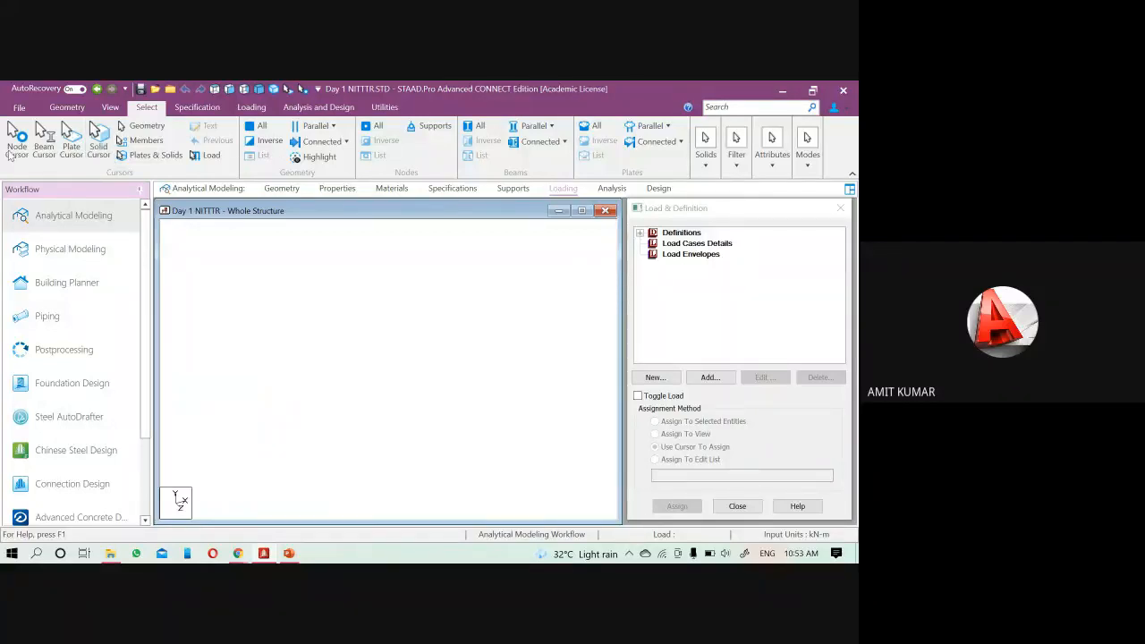
click(198, 107)
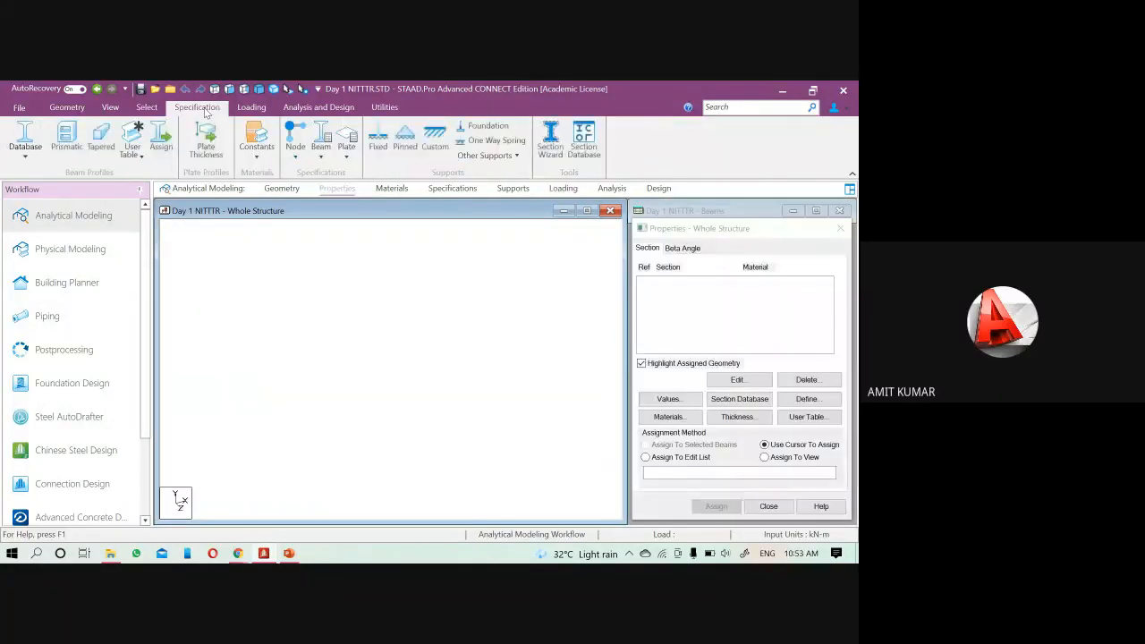
click(252, 108)
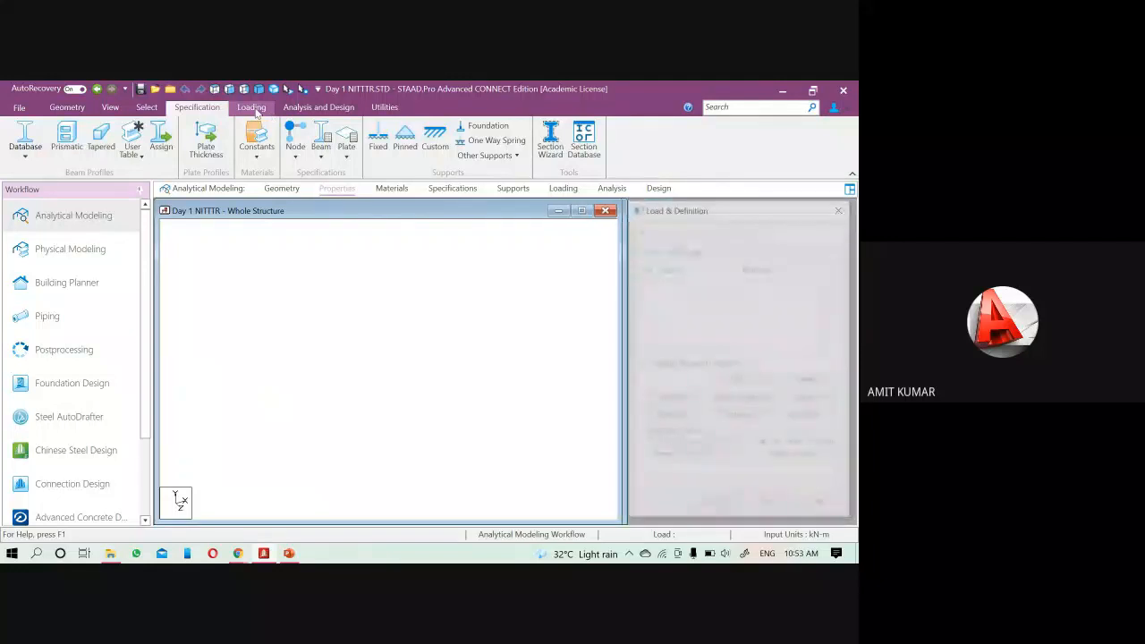
click(319, 108)
click(384, 108)
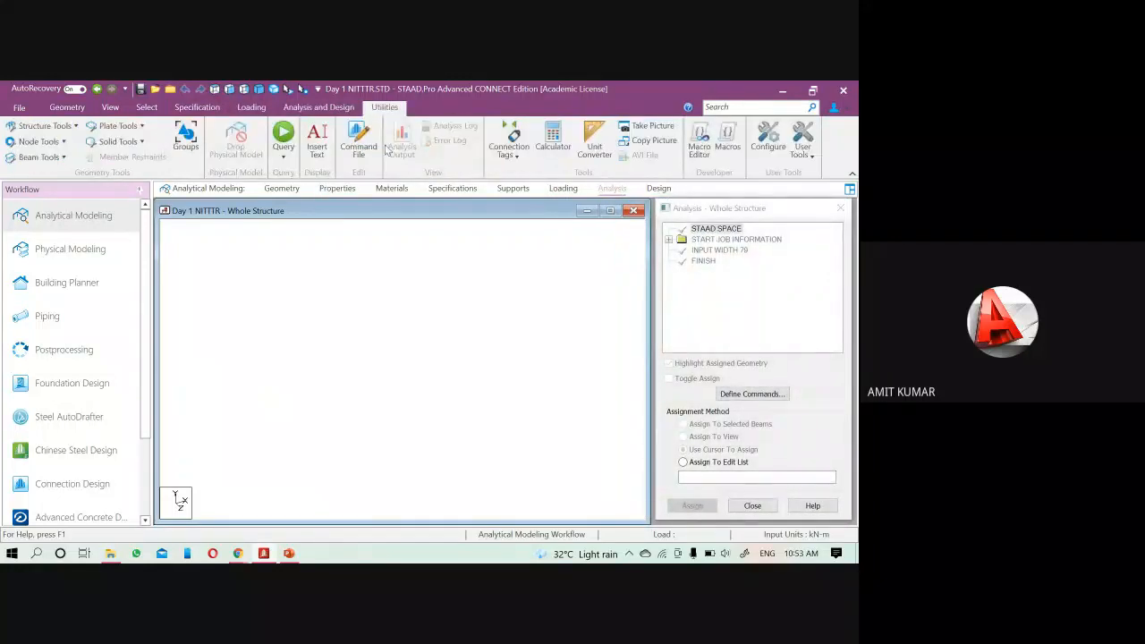
click(82, 110)
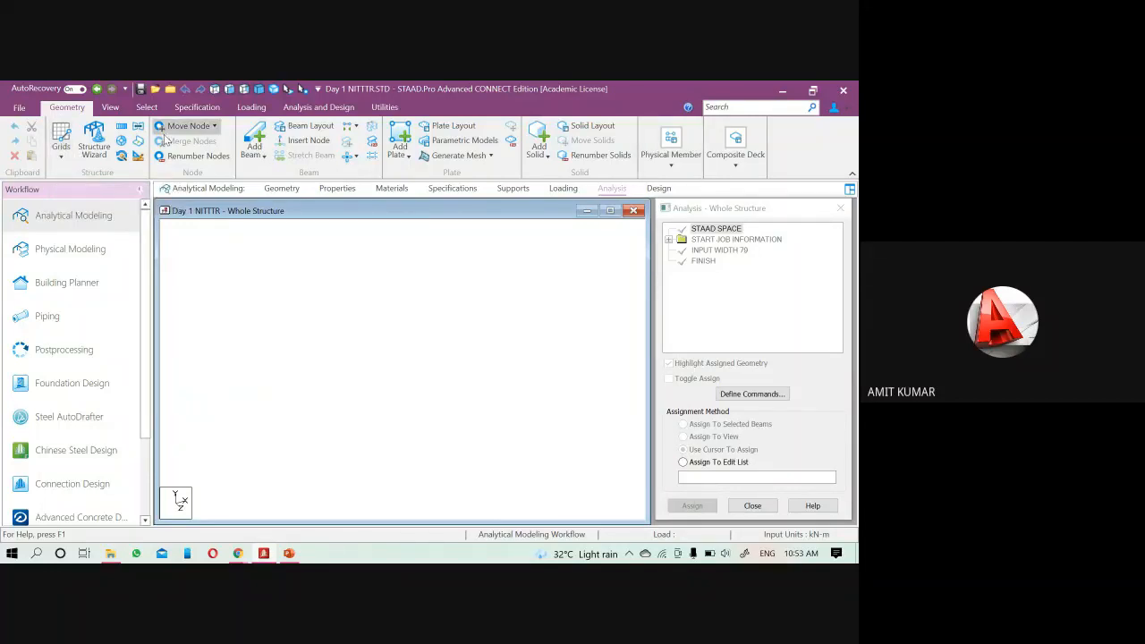
click(64, 139)
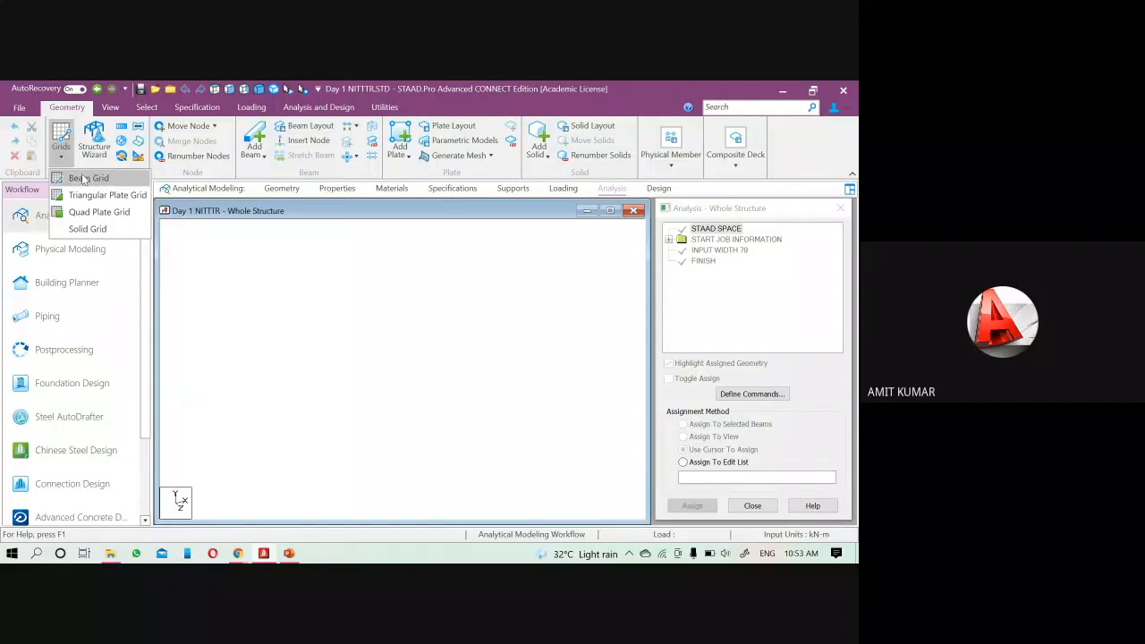
click(82, 178)
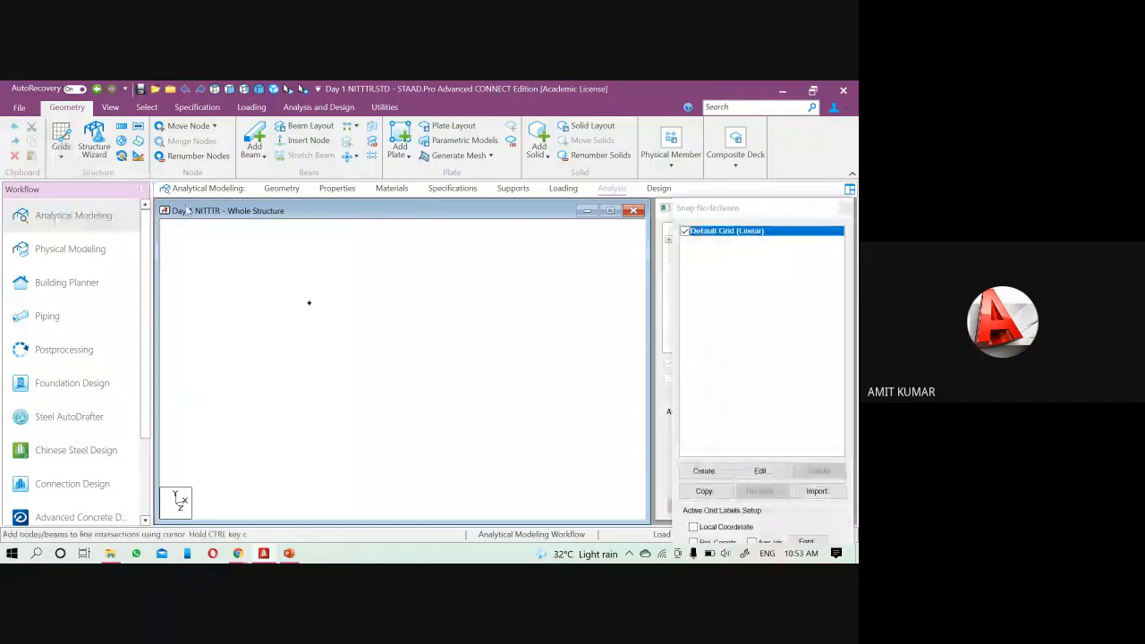
click(845, 208)
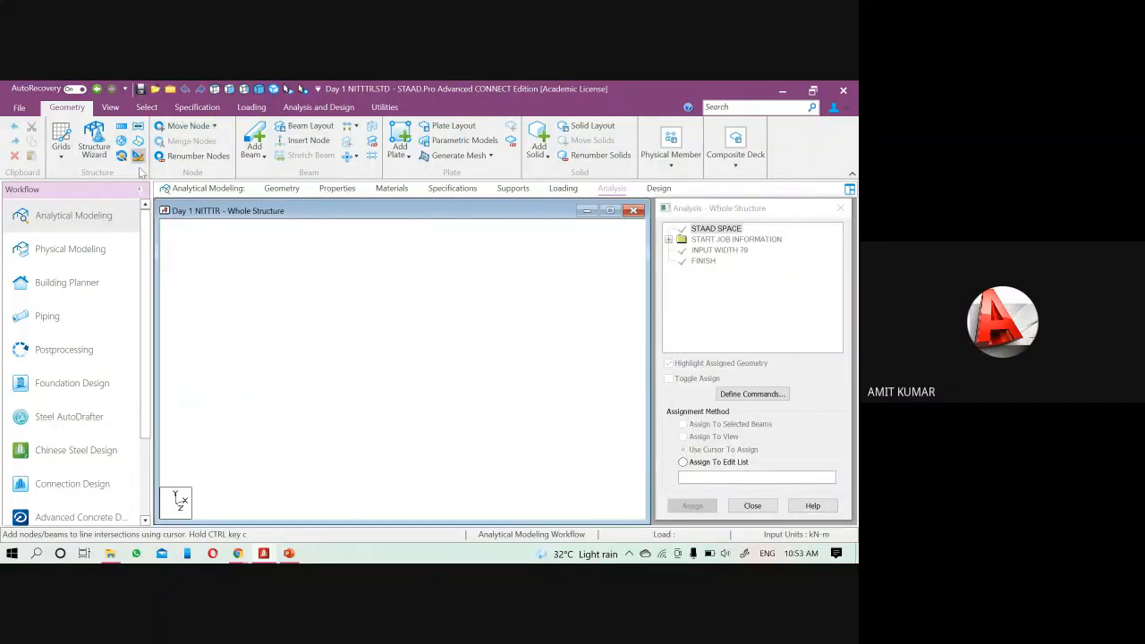
- Show the analytical model's geometry page and examine its Nodes and Beams tables
click(283, 189)
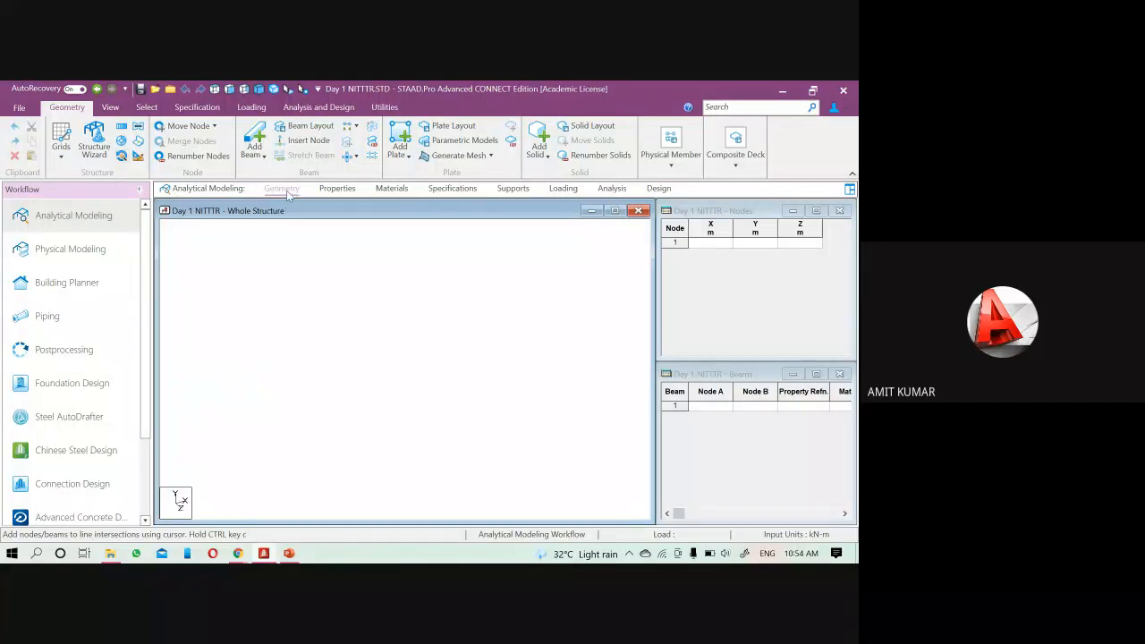
click(695, 210)
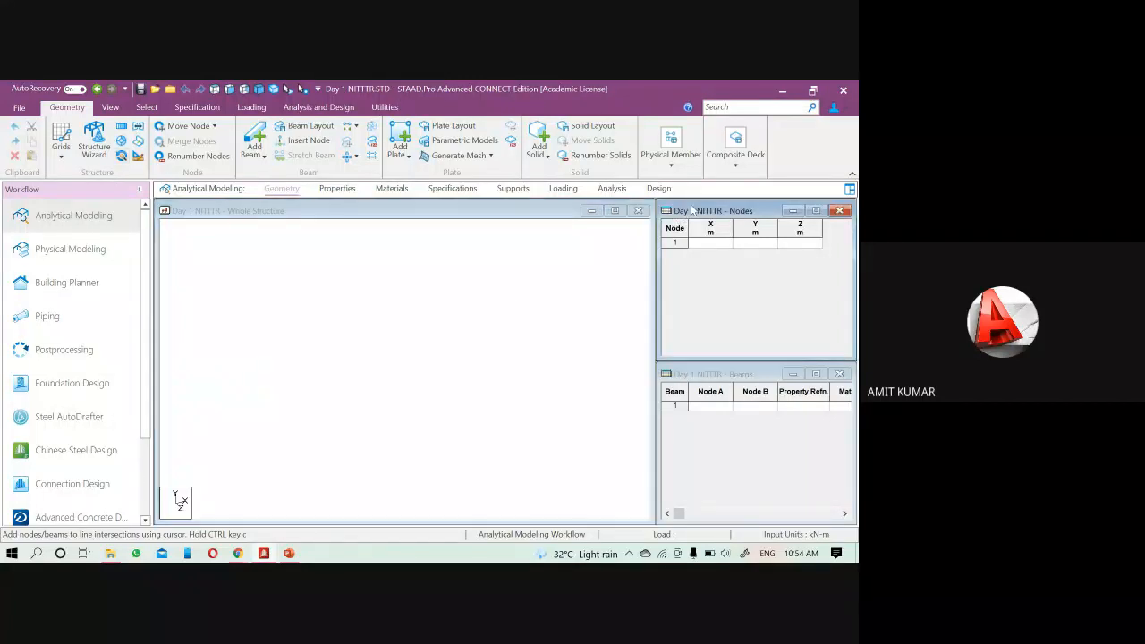
click(712, 377)
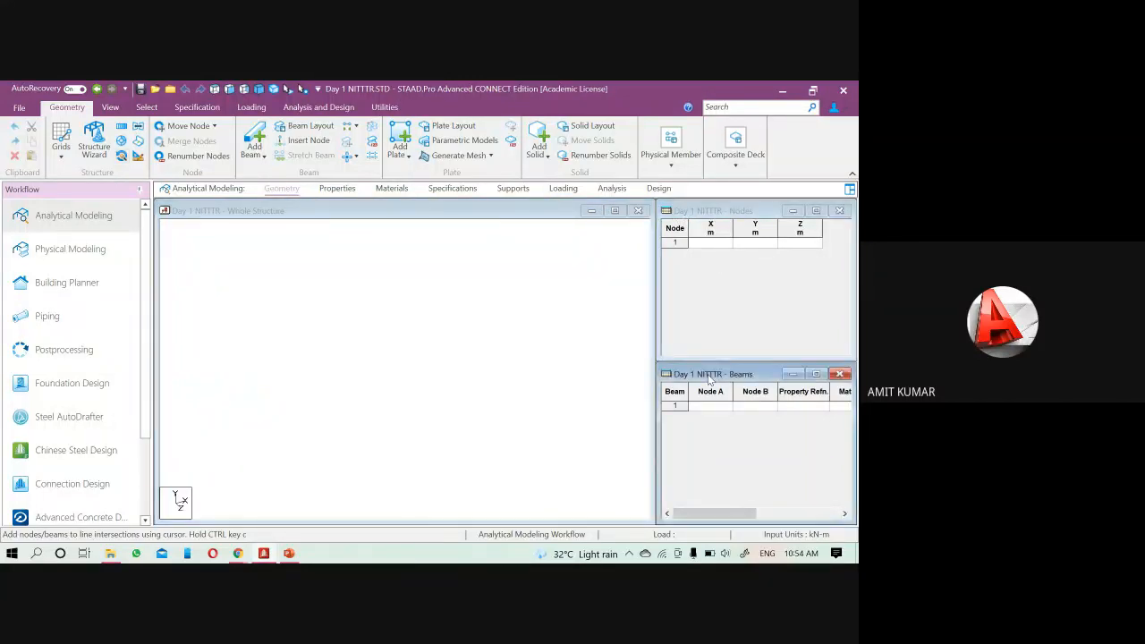
click(732, 211)
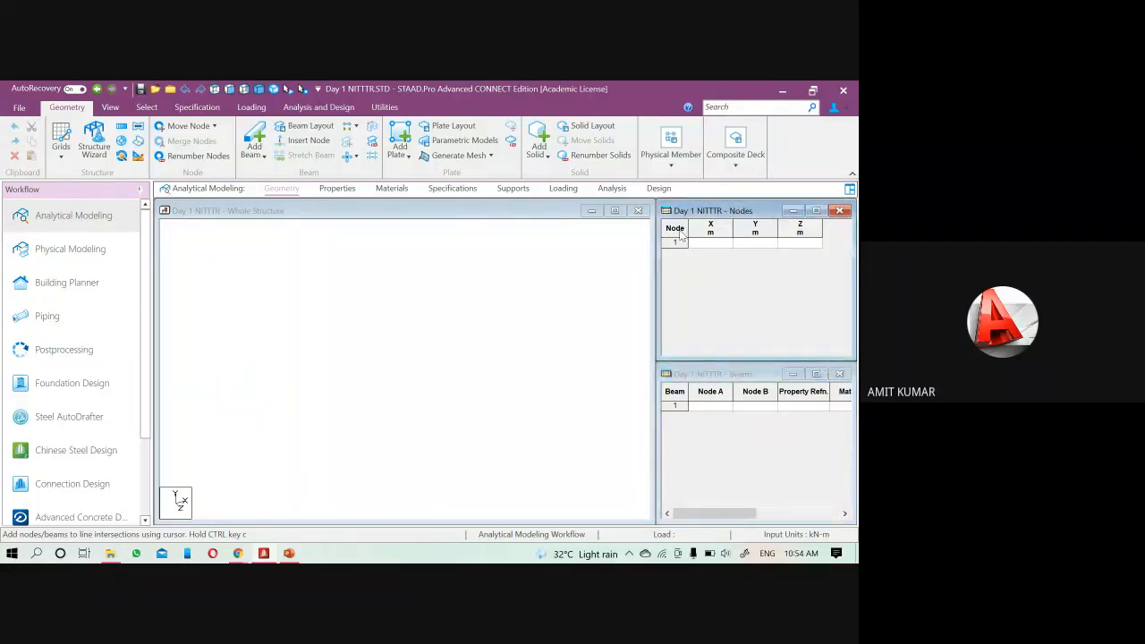
click(681, 398)
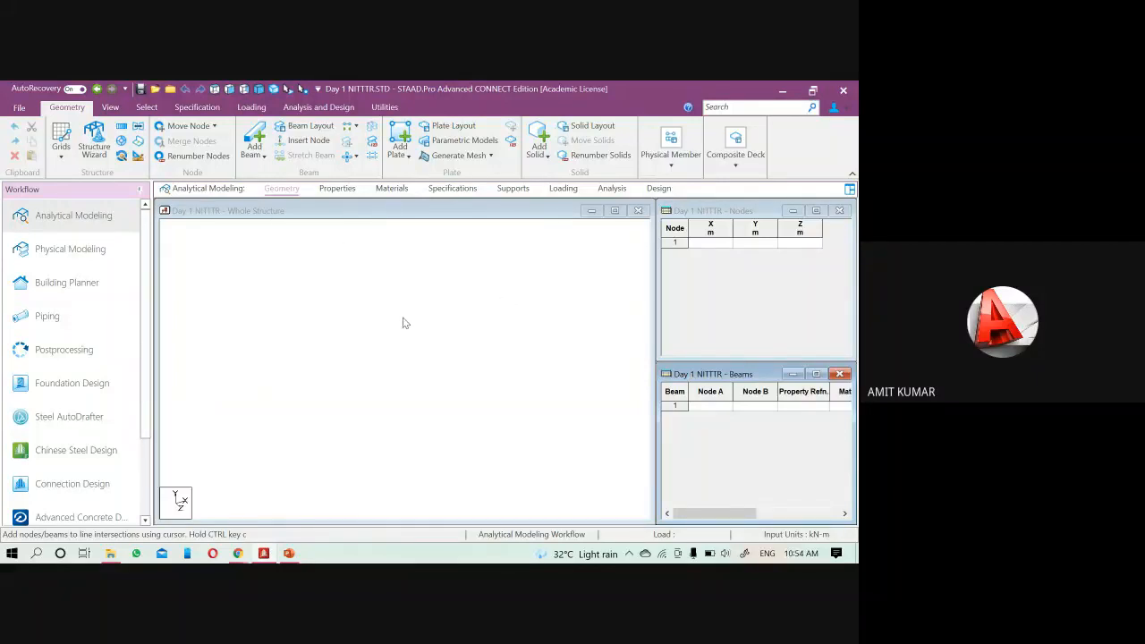
click(452, 127)
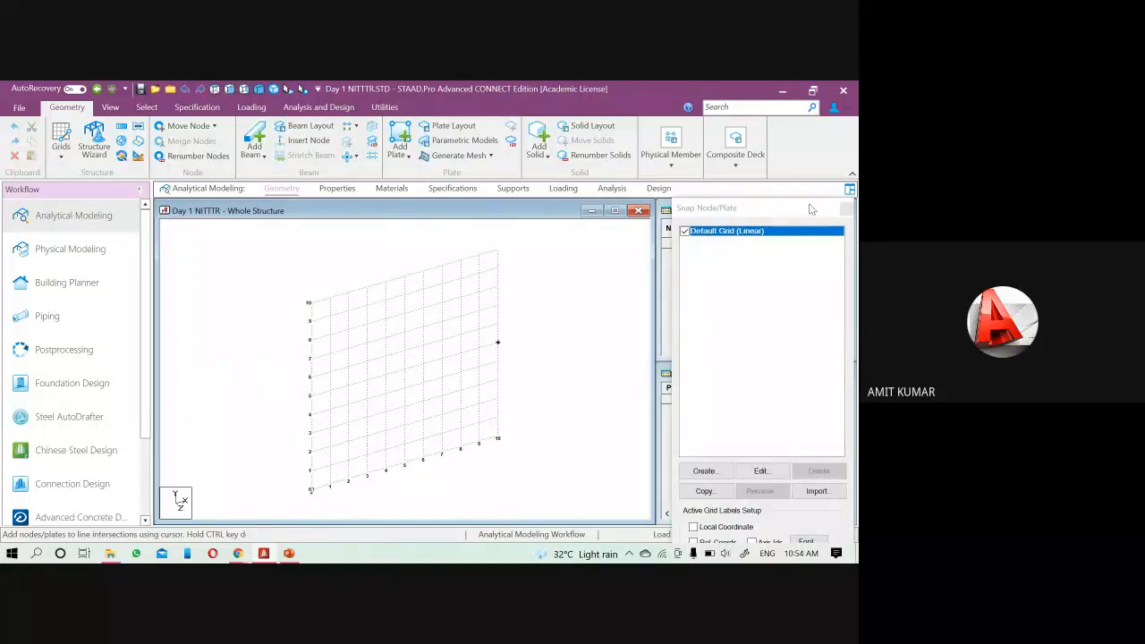
click(845, 209)
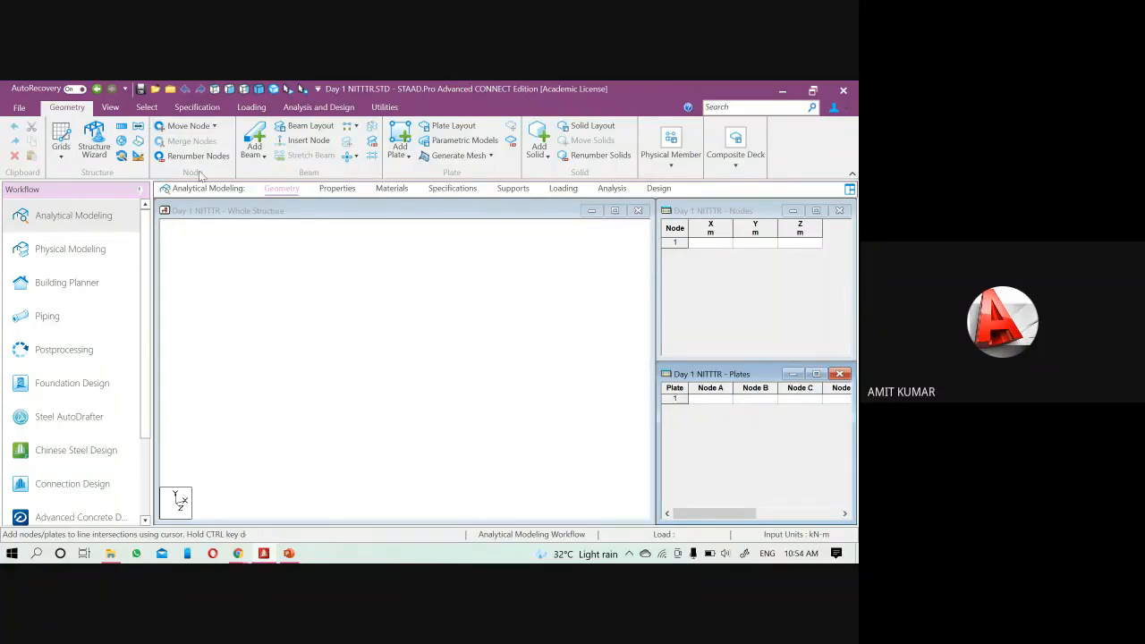
click(281, 189)
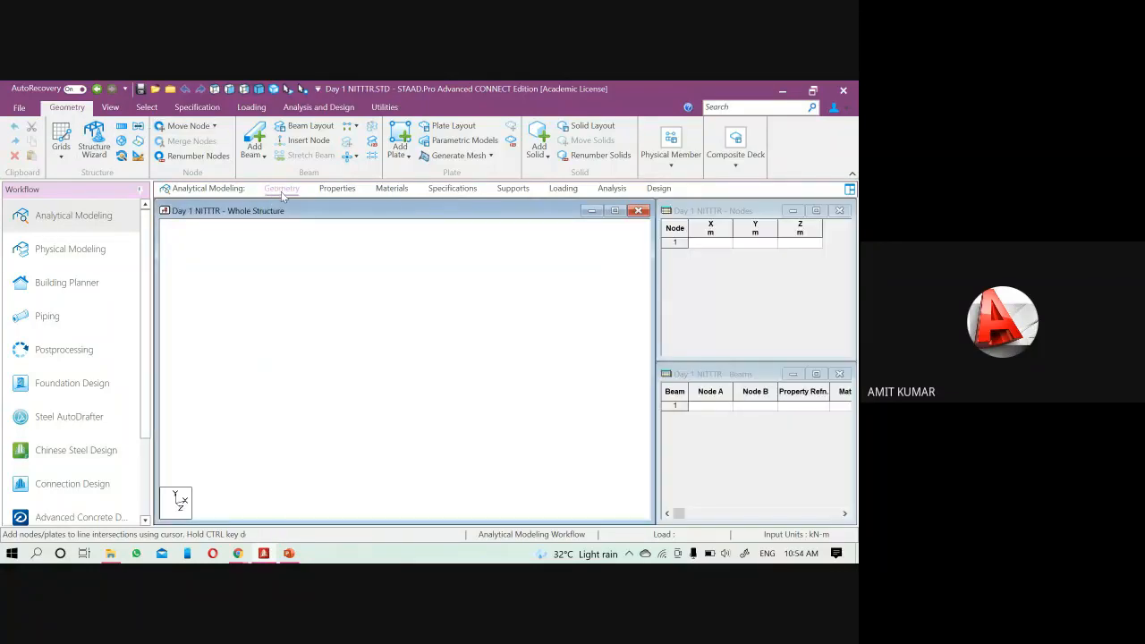
- Display the default linear beam grid and examine its origin and its X, Y and Z axes
click(63, 157)
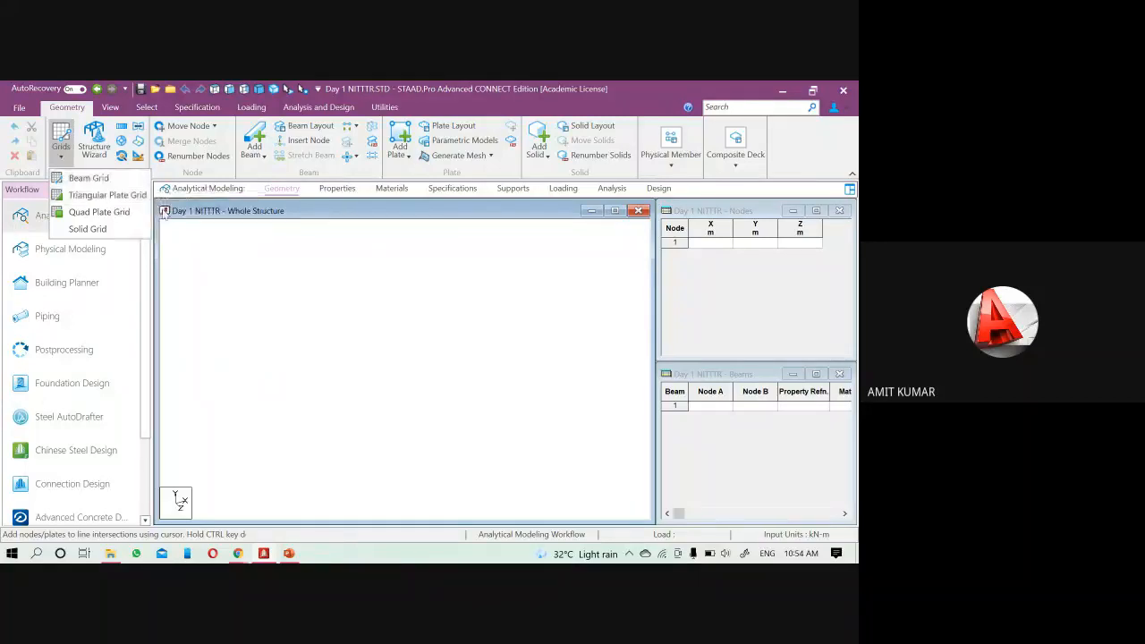
click(110, 178)
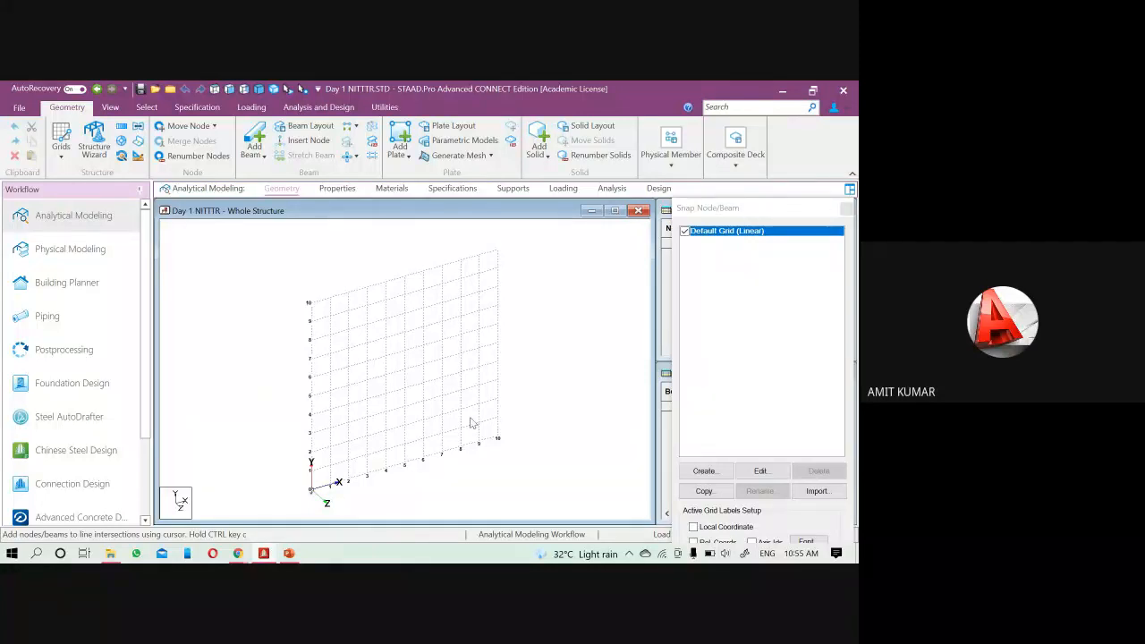
scroll(328, 493, up, 3)
middle_drag(330, 493, 343, 381)
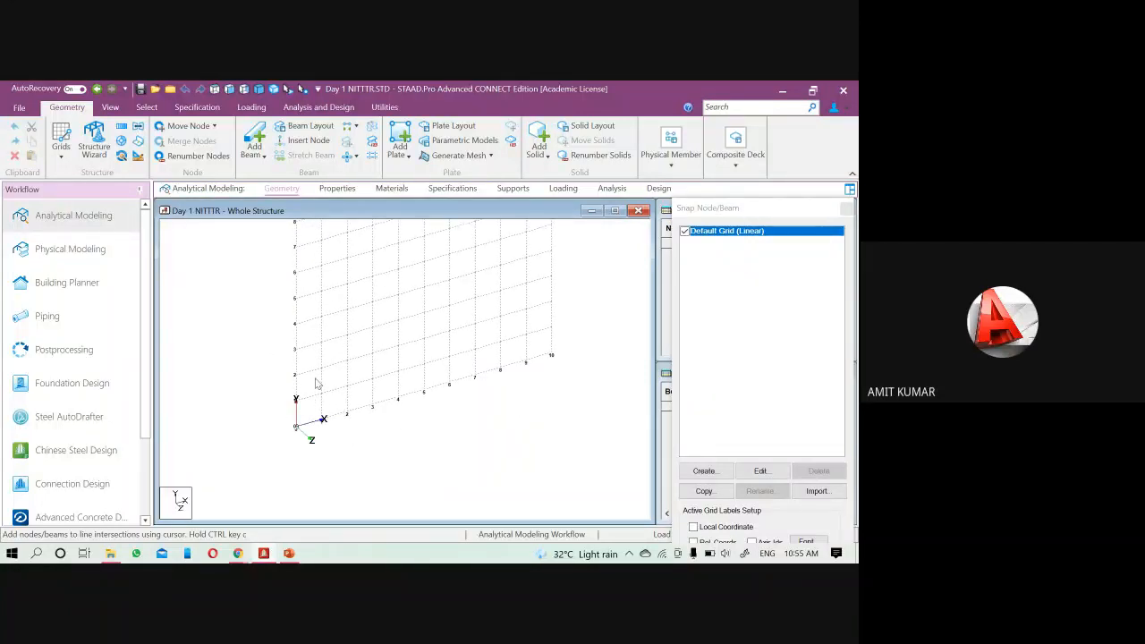
scroll(308, 433, up, 1)
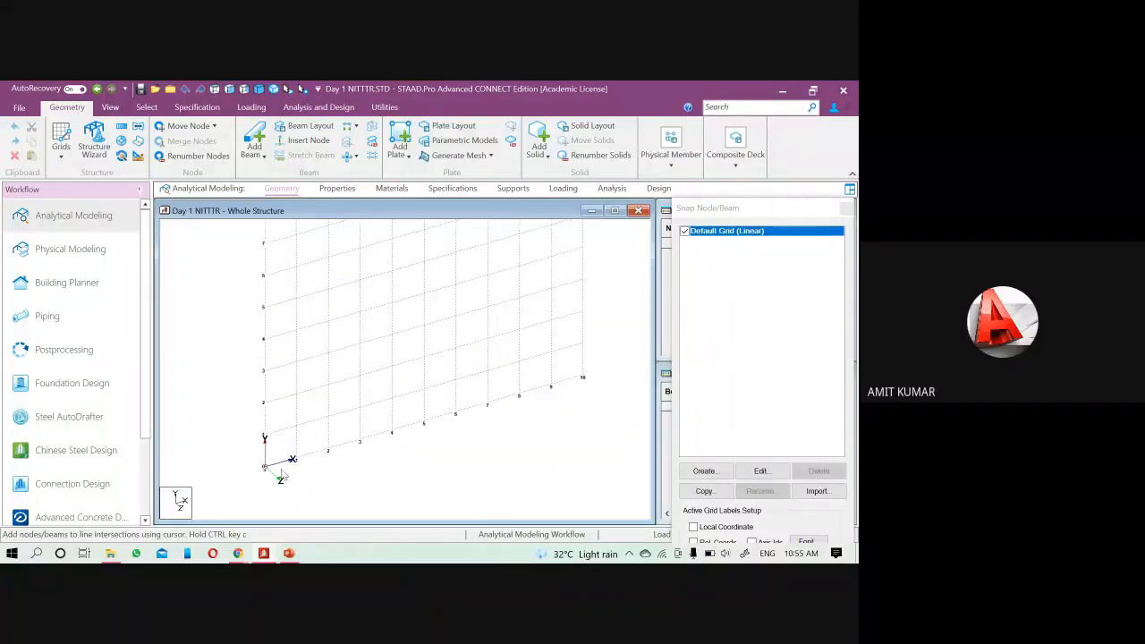
scroll(324, 465, down, 1)
middle_drag(350, 475, 338, 499)
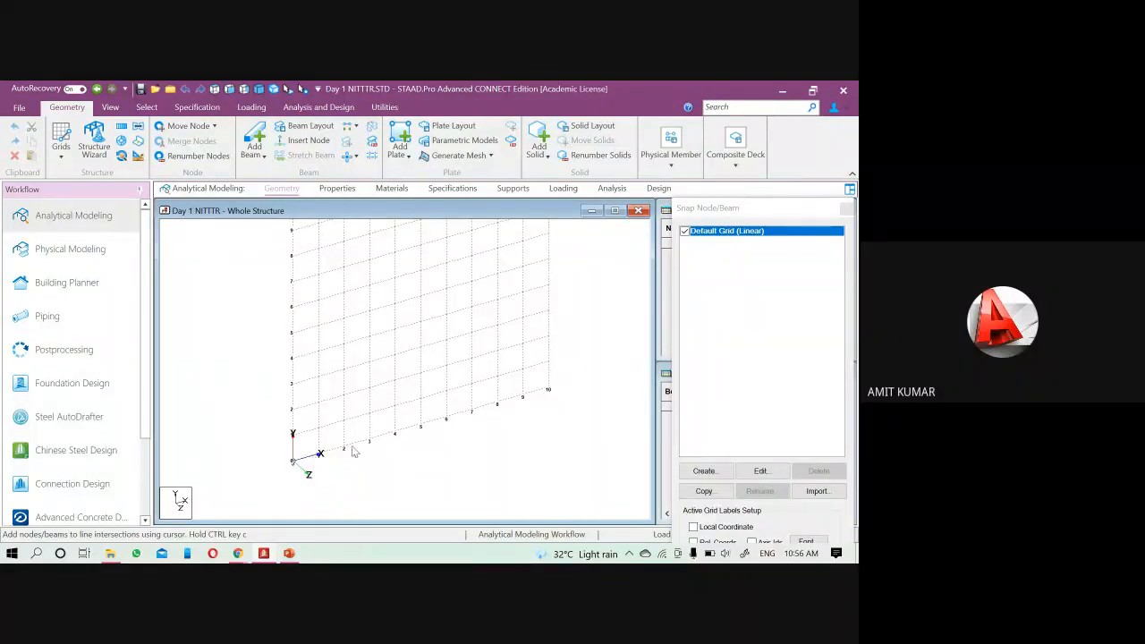
scroll(479, 454, up, 1)
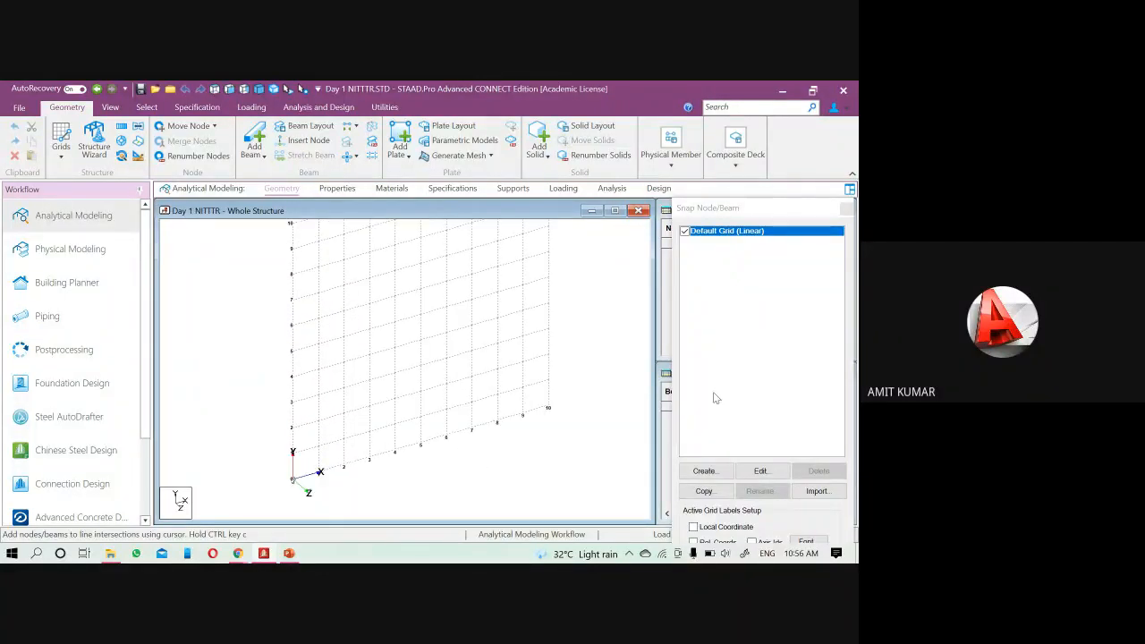
- Draw four connected beams with Snap Node/Beam through XY grid points (0,1), (5,1), (5,6), (2,6) and (2,3) m, and close the grid
drag(785, 209, 736, 123)
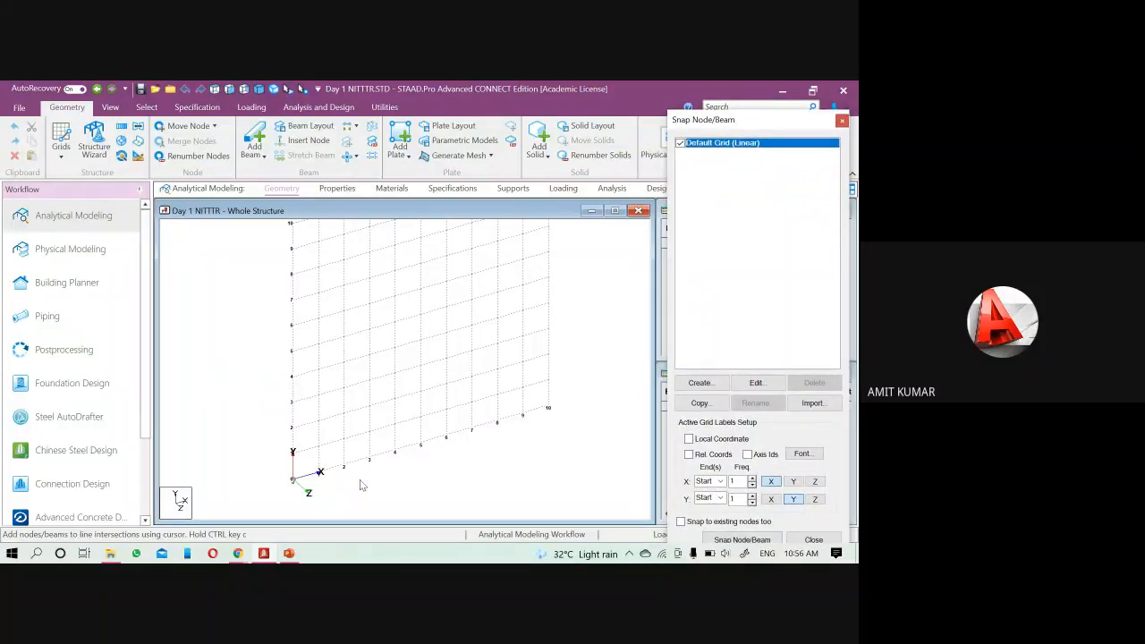
click(722, 539)
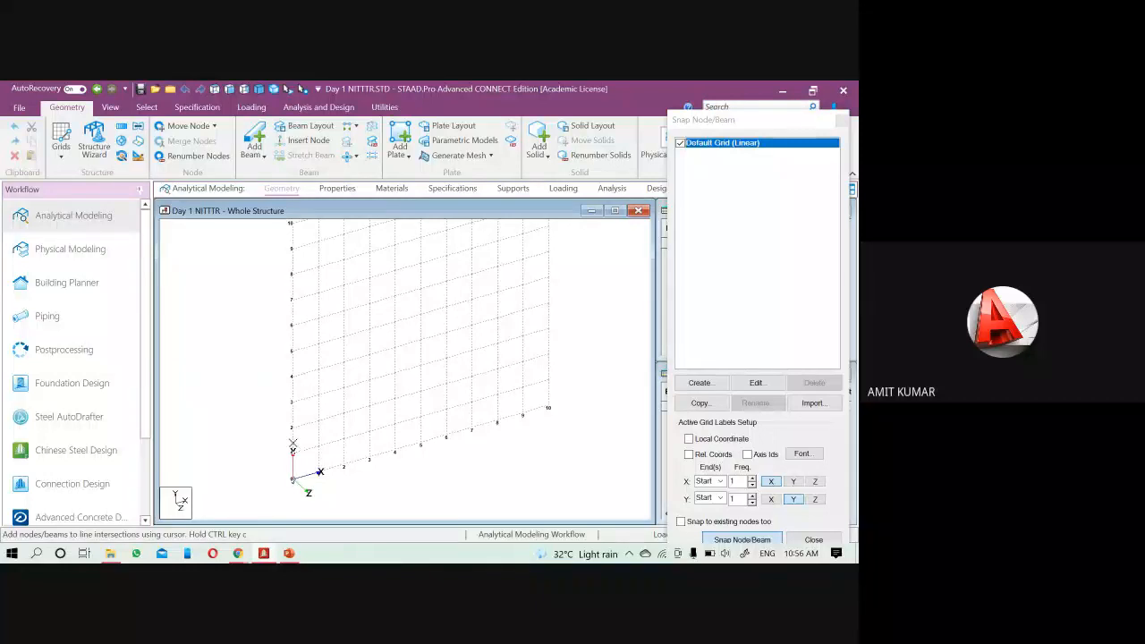
click(292, 452)
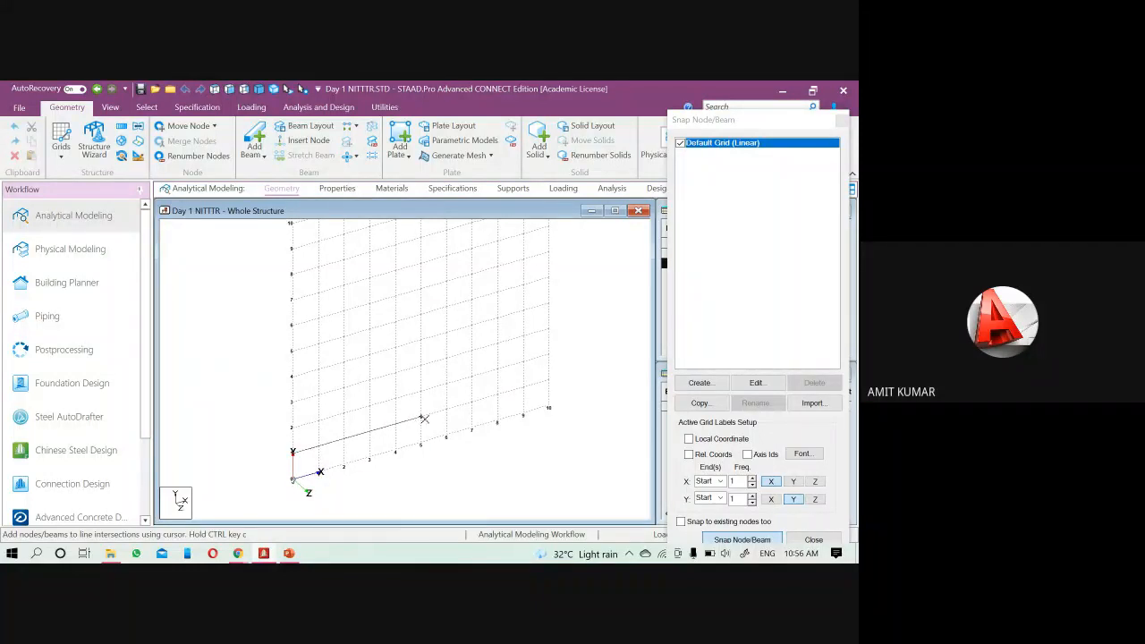
click(421, 416)
click(421, 289)
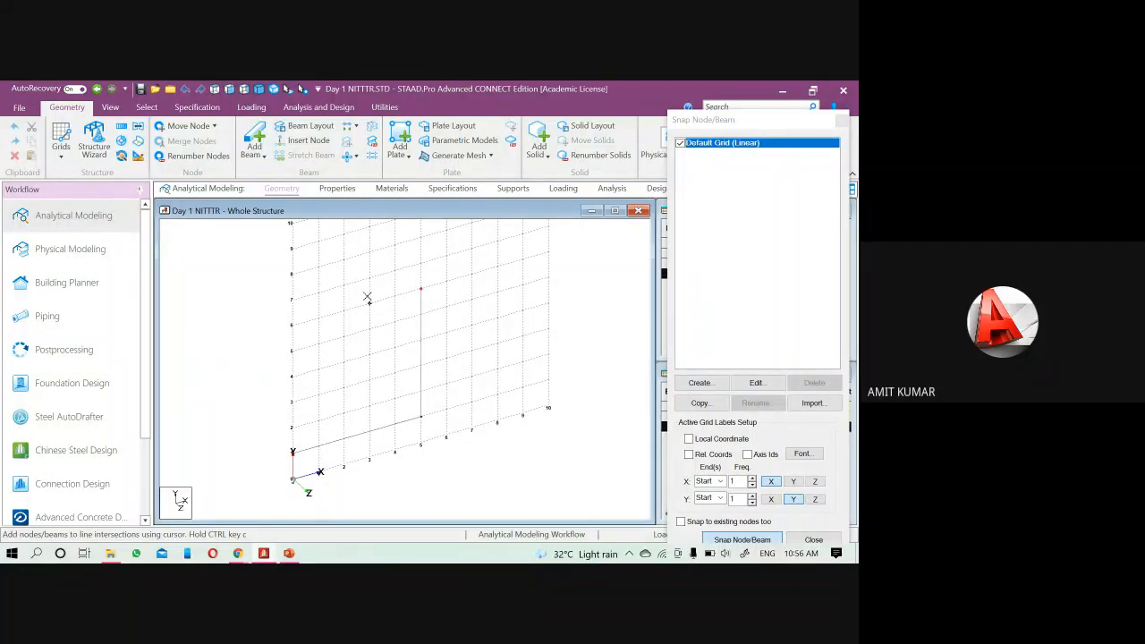
click(343, 311)
click(352, 377)
key(Escape)
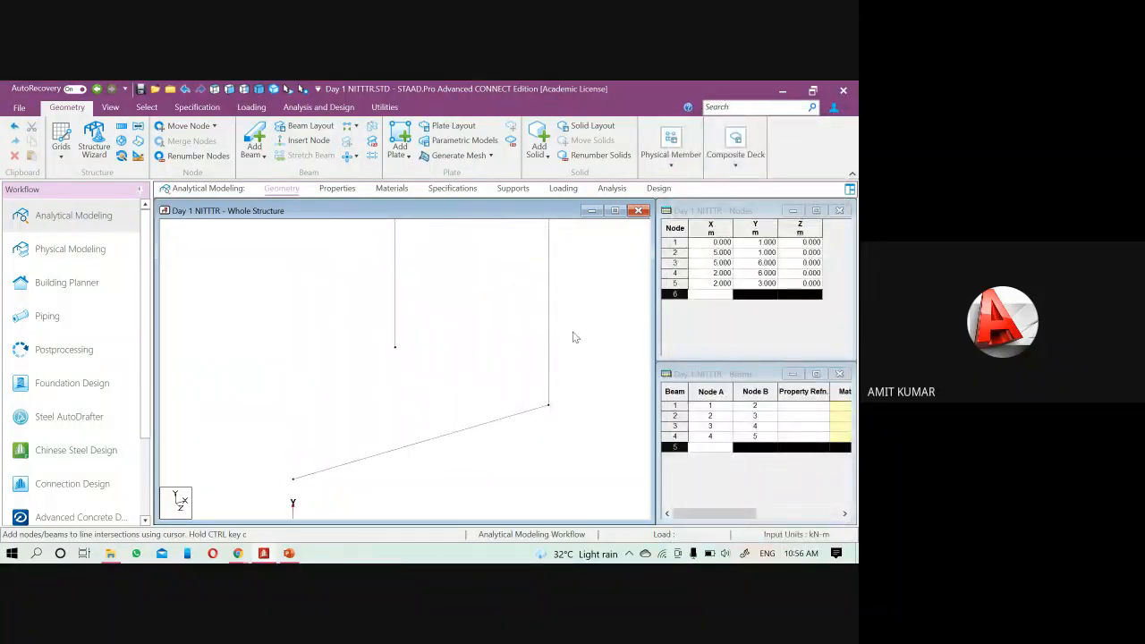
- Display the local axis orientation on all four beams of the whole structure
scroll(453, 356, down, 2)
middle_drag(452, 355, 427, 398)
scroll(416, 418, down, 1)
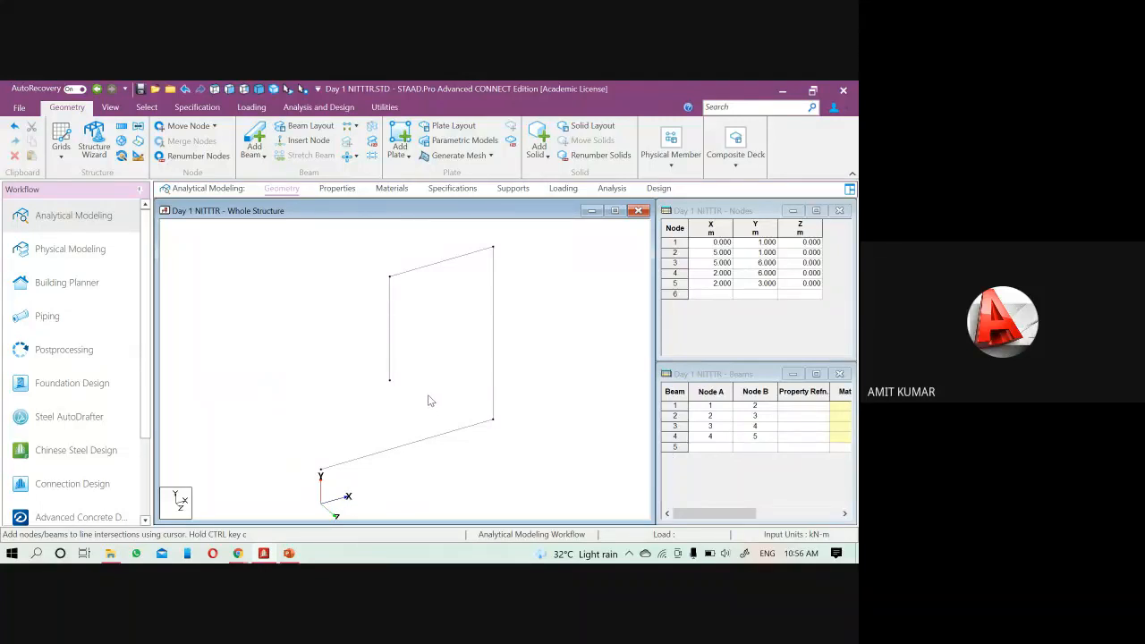
key(shift+o)
middle_drag(404, 483, 405, 465)
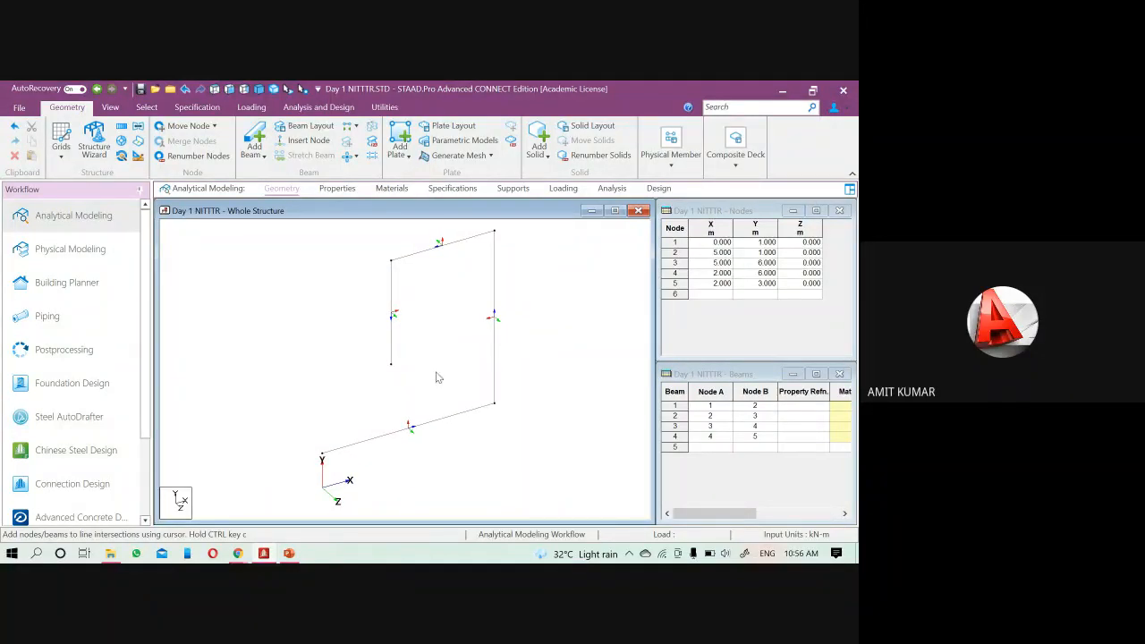
- Compare the global axes with the local axes of the lowest beam and of beam 2, the longer vertical member
middle_drag(331, 498, 367, 428)
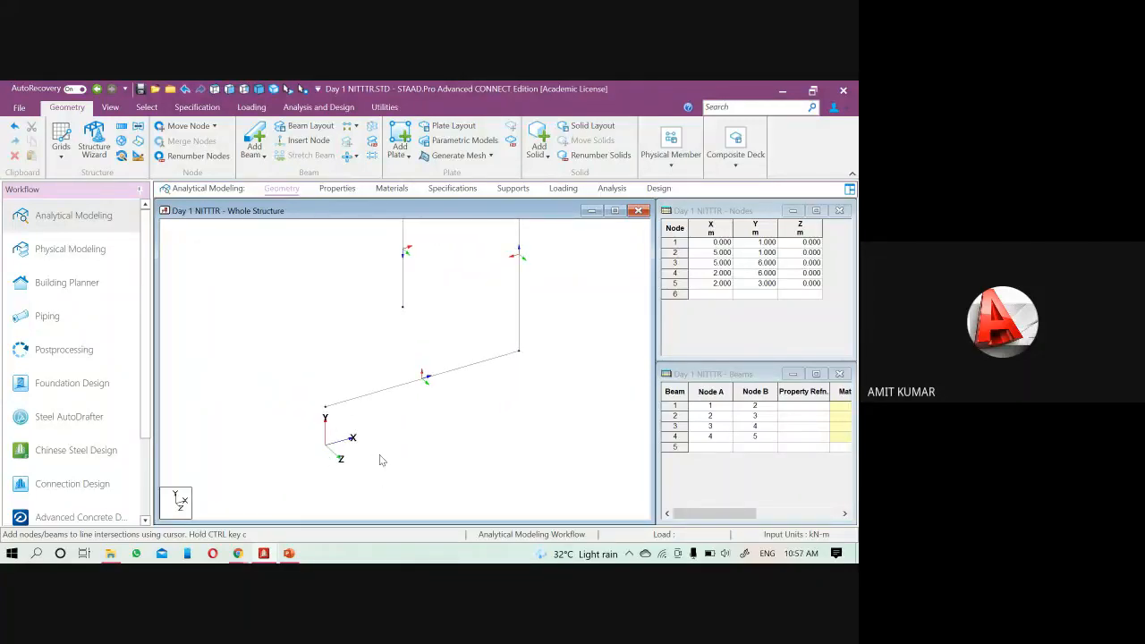
middle_drag(396, 460, 359, 559)
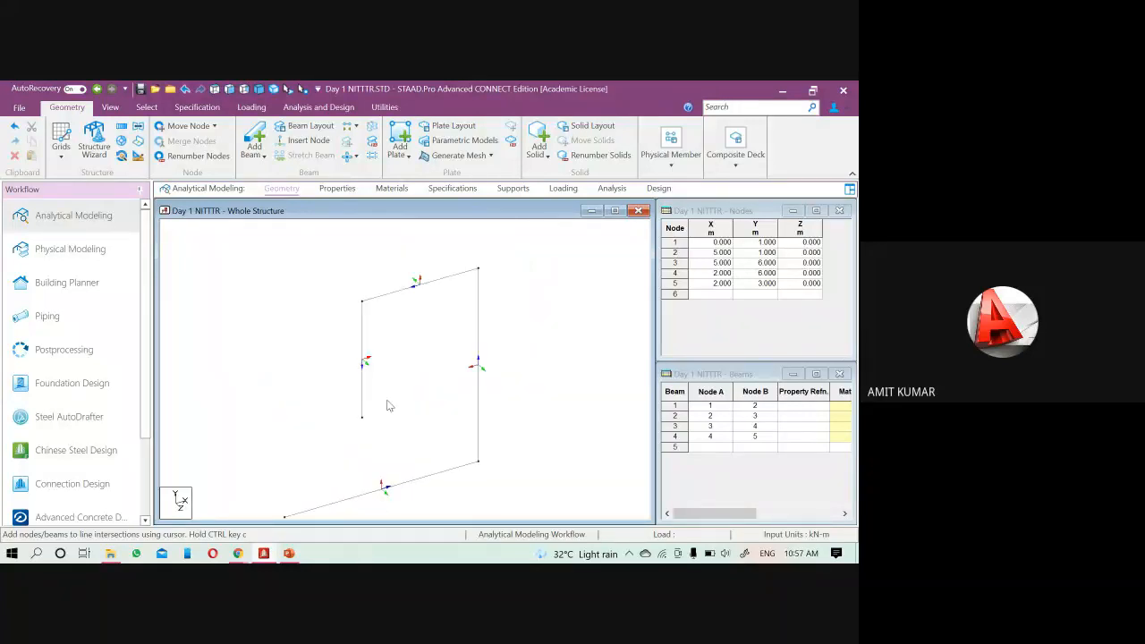
middle_drag(432, 407, 454, 324)
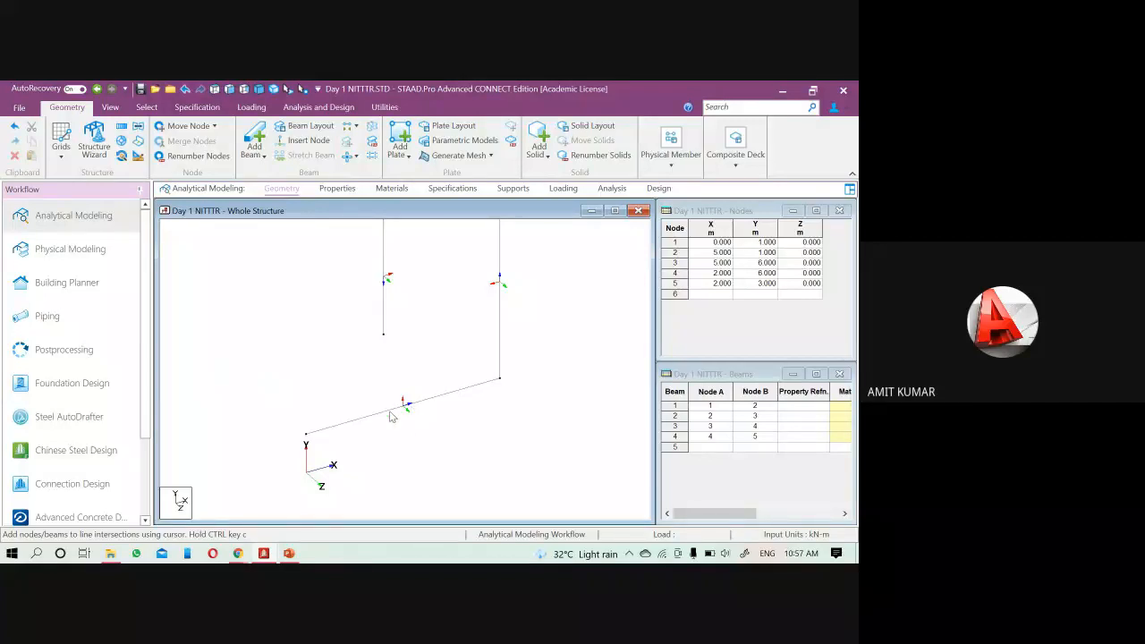
middle_drag(409, 414, 421, 459)
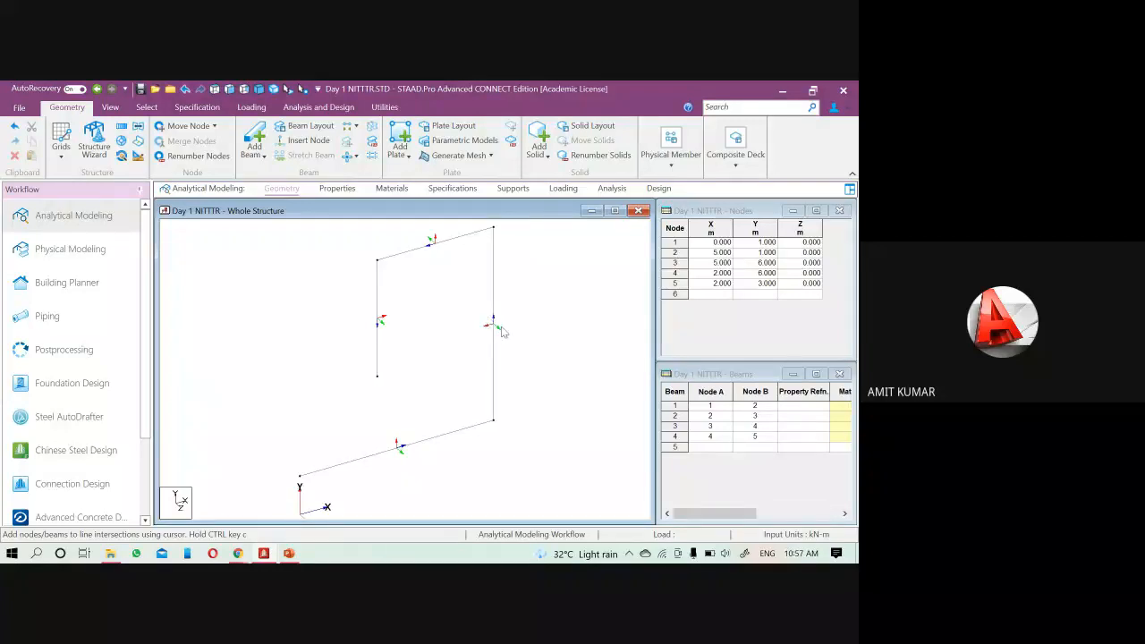
middle_drag(492, 413, 496, 386)
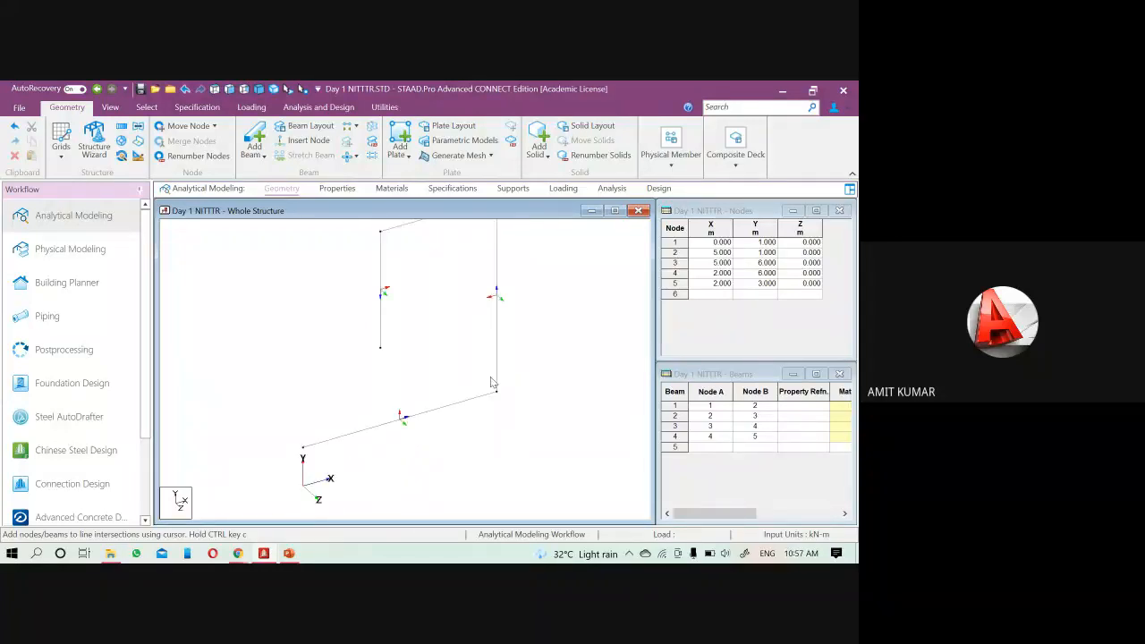
click(497, 324)
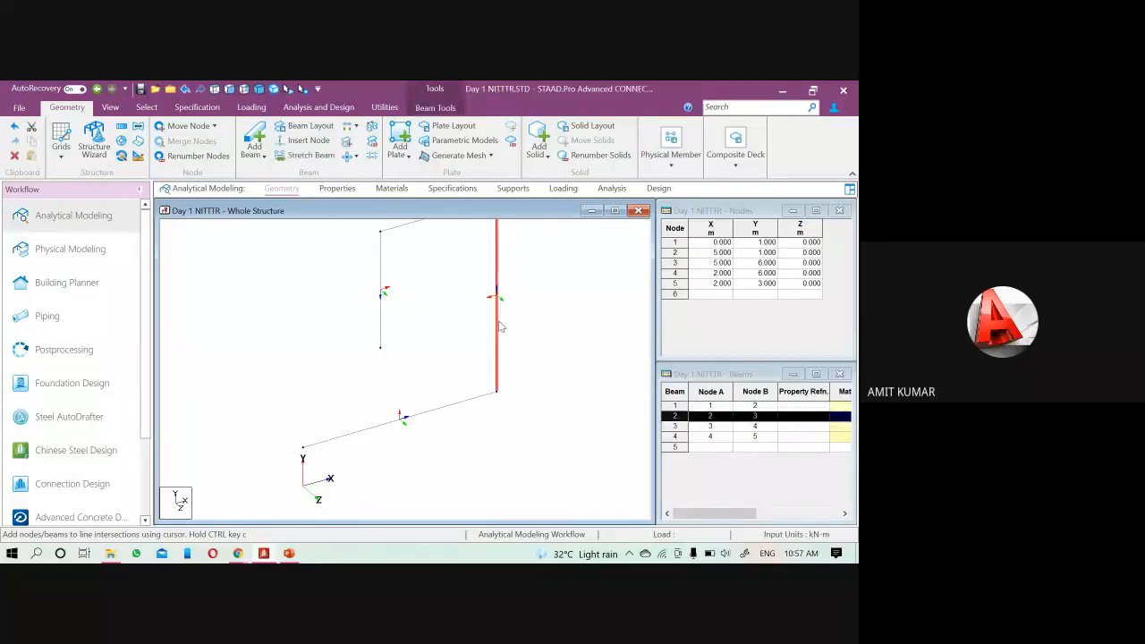
click(552, 320)
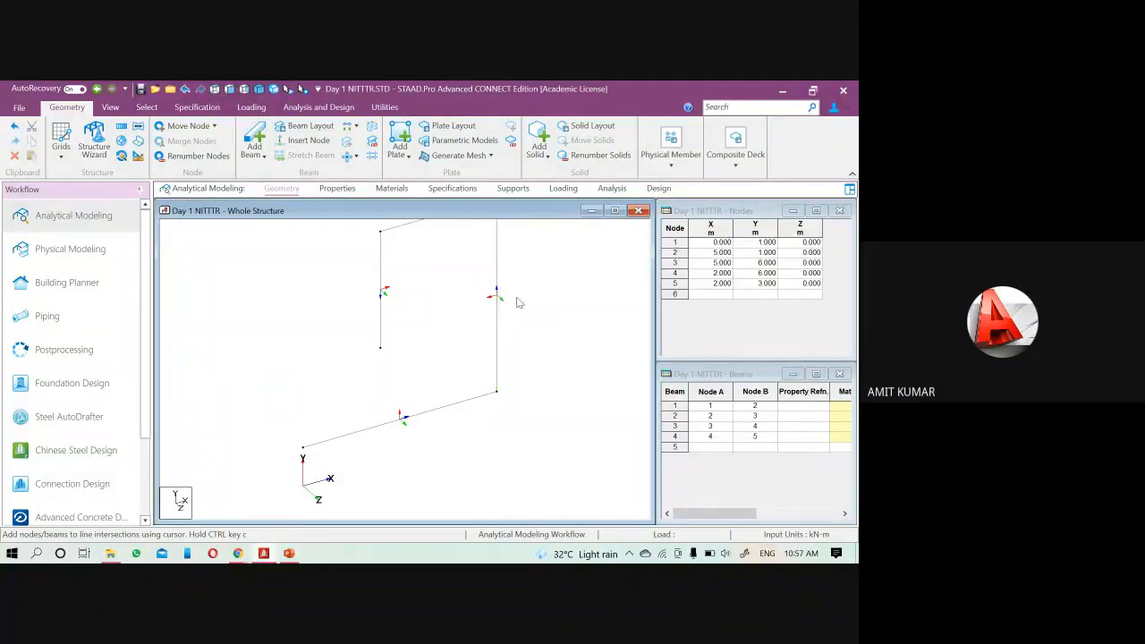
middle_drag(537, 314, 542, 345)
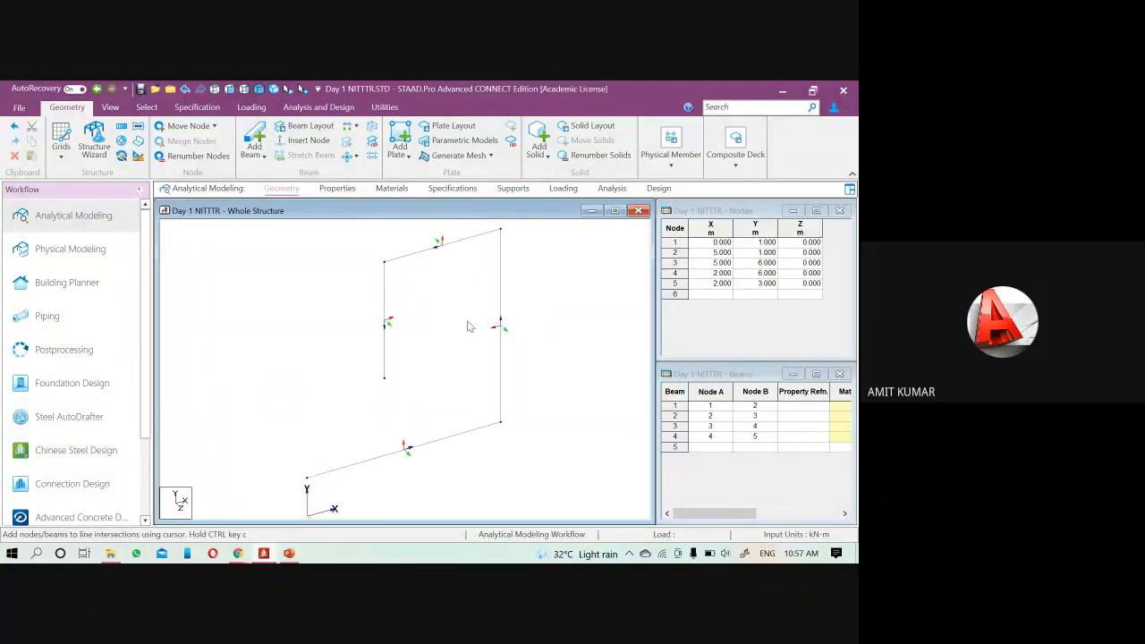
- Examine the local axes of beam 4, the shorter vertical member, against those of the lowest beam and the global axes
click(384, 284)
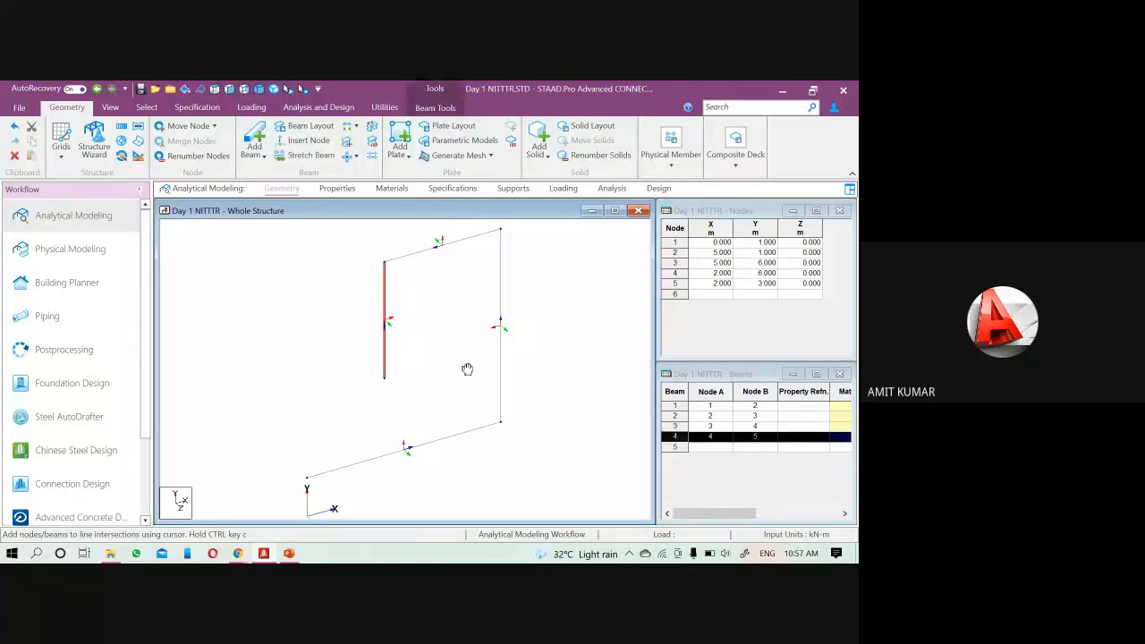
middle_drag(468, 368, 462, 334)
click(455, 301)
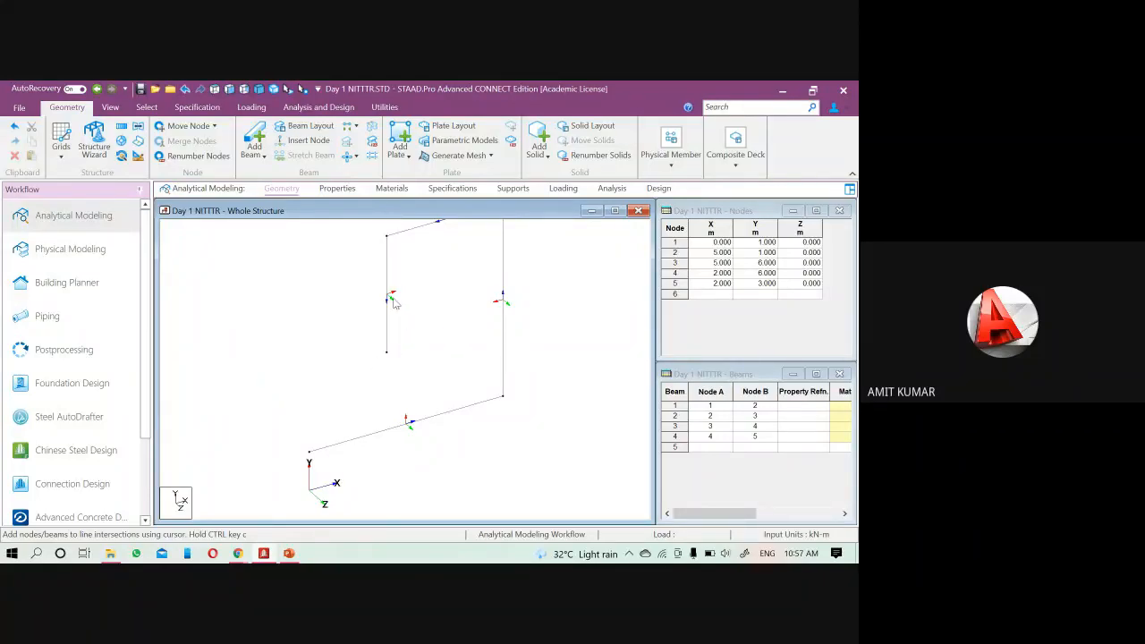
scroll(381, 324, up, 1)
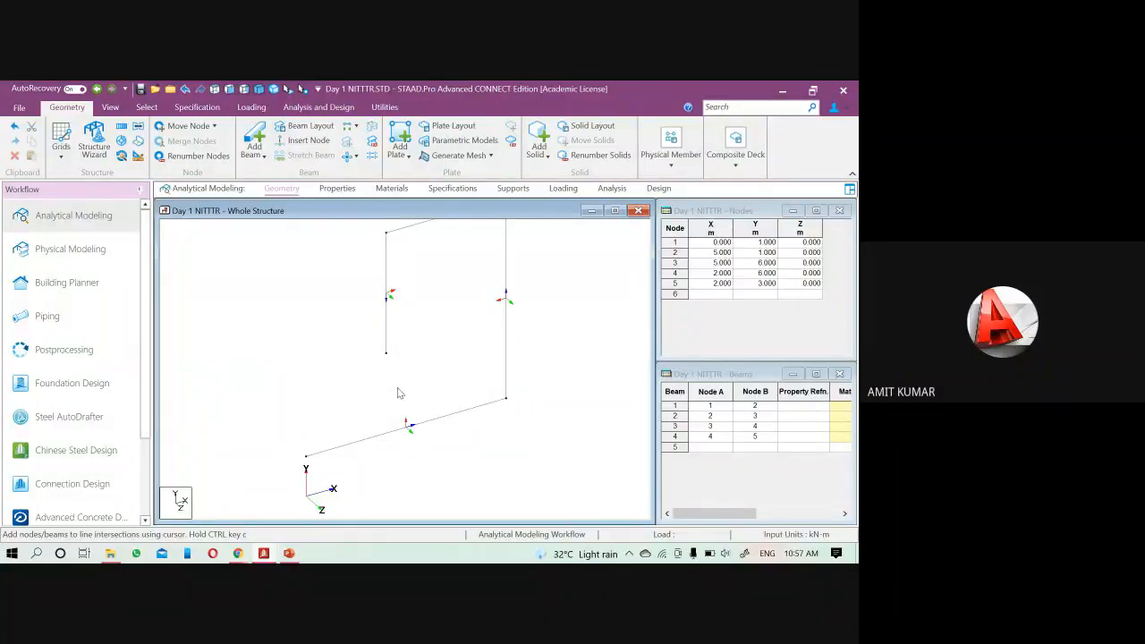
middle_drag(330, 438, 333, 405)
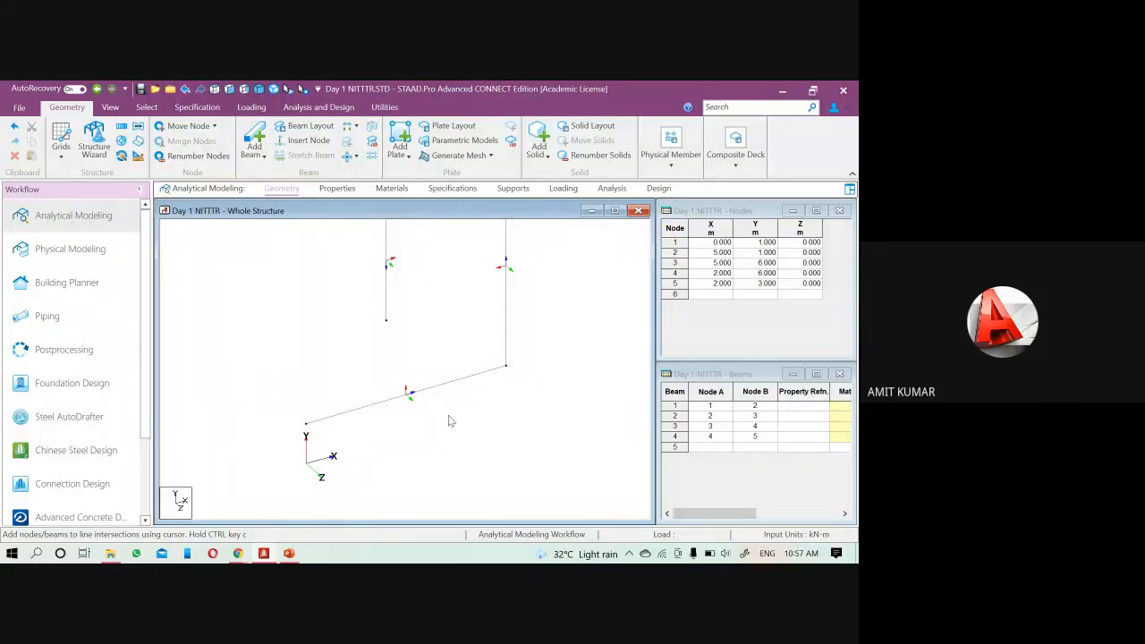
middle_drag(447, 417, 444, 457)
middle_drag(445, 385, 440, 392)
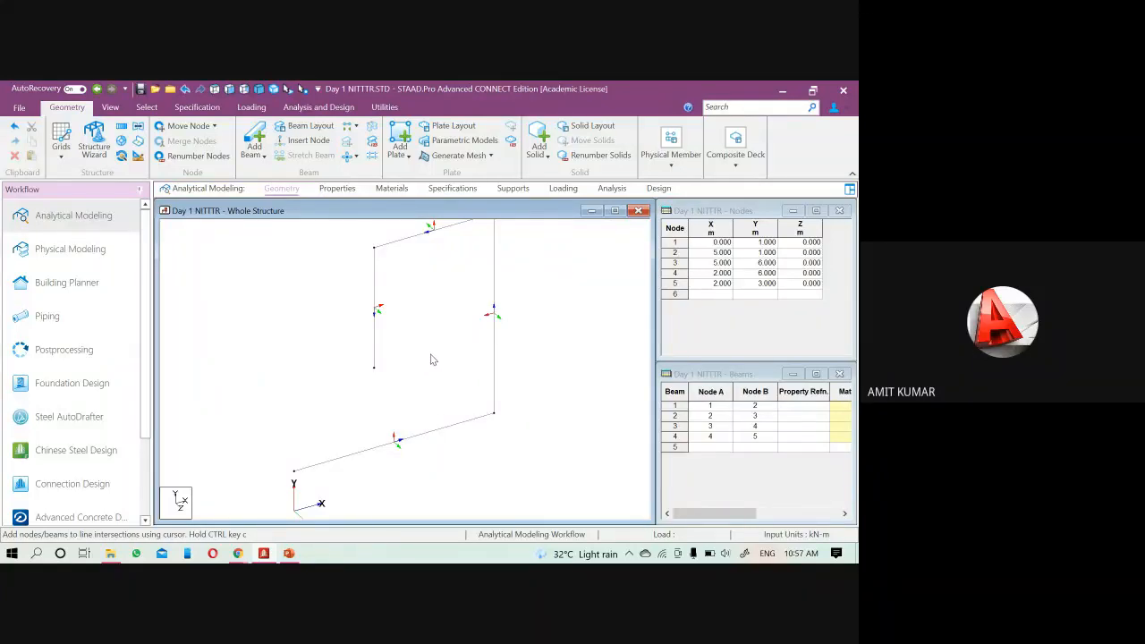
scroll(414, 445, up, 1)
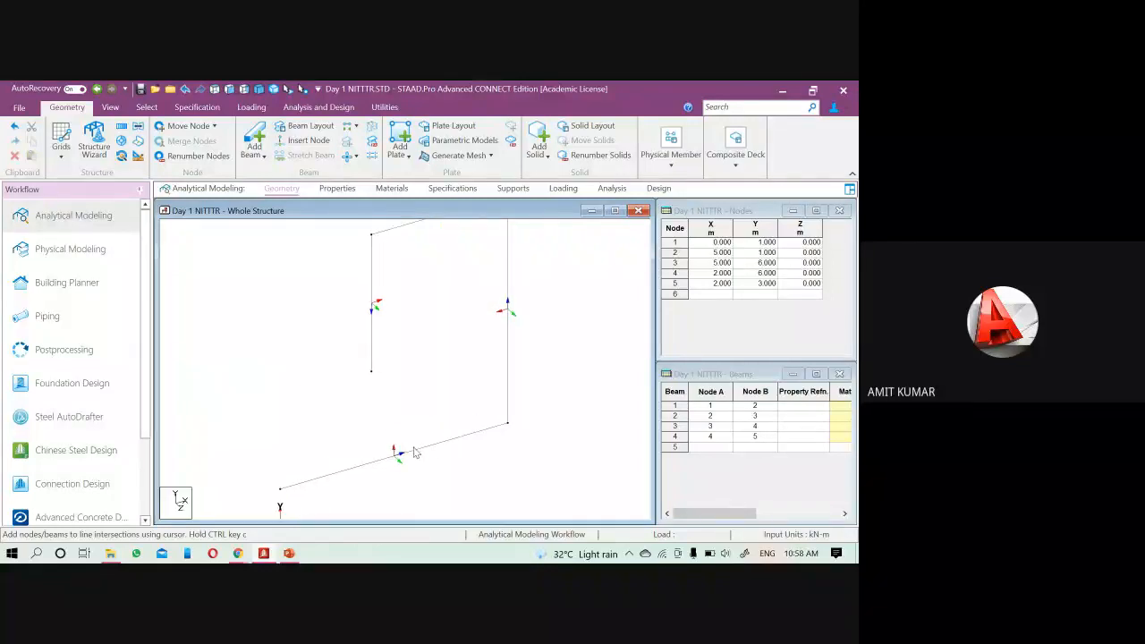
middle_drag(414, 469, 403, 442)
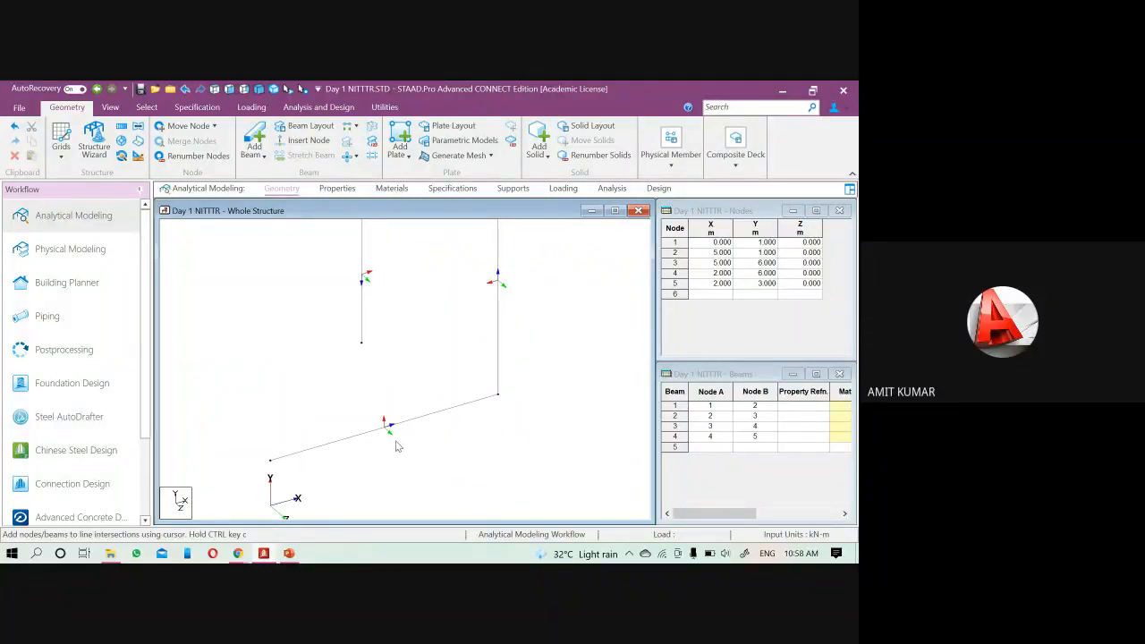
middle_drag(408, 439, 398, 492)
click(353, 294)
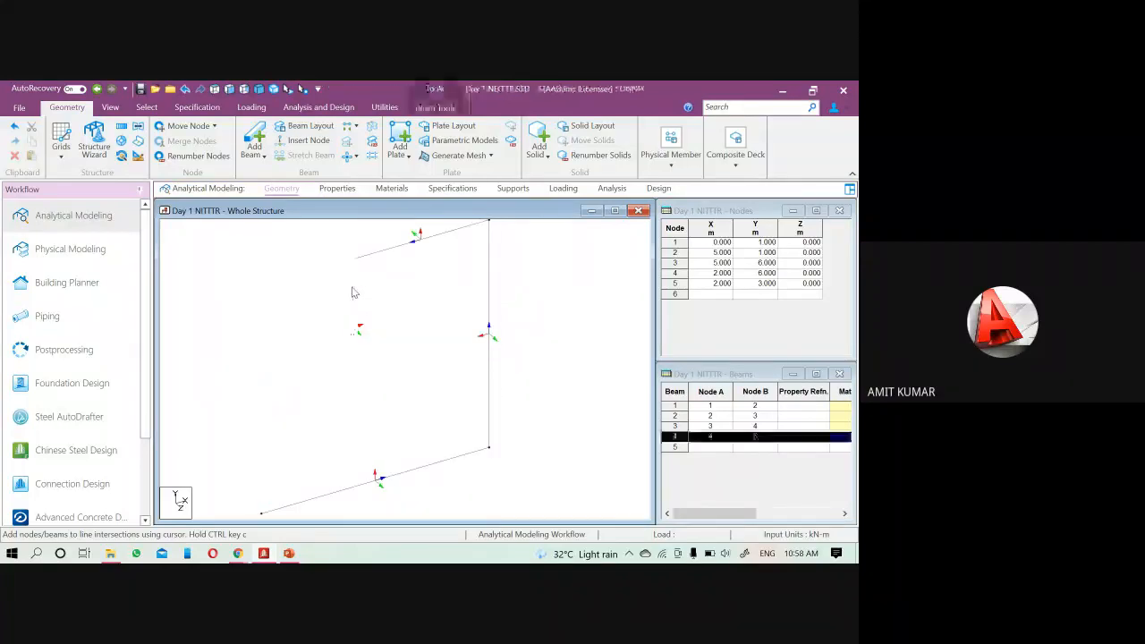
click(404, 339)
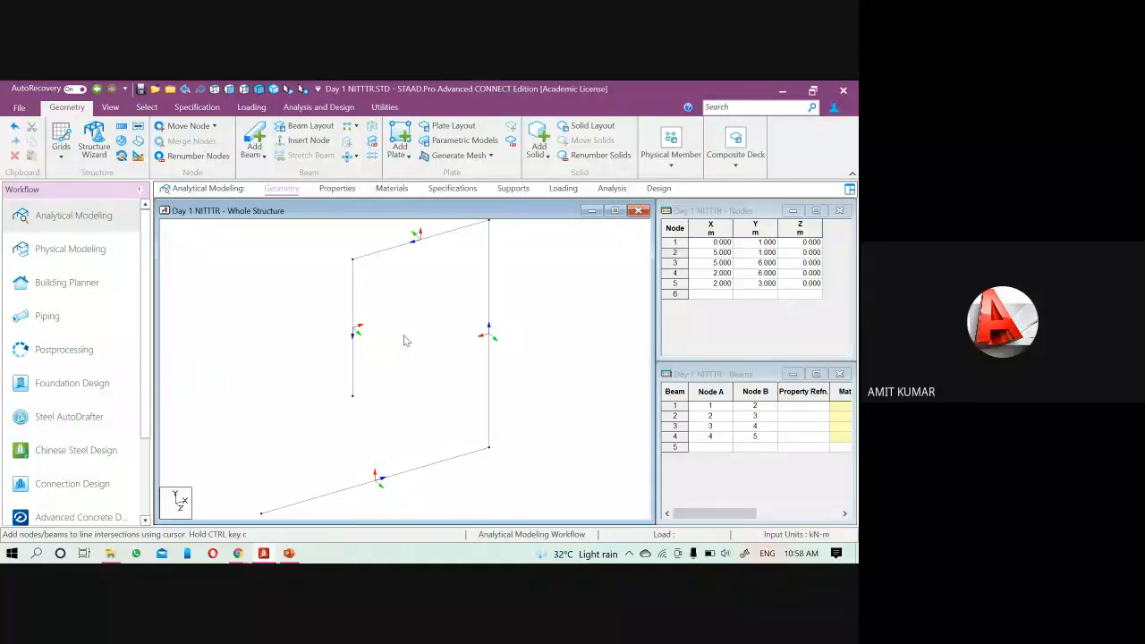
- Open the details of beam 4, review its length and node coordinates, and close them
double_click(354, 292)
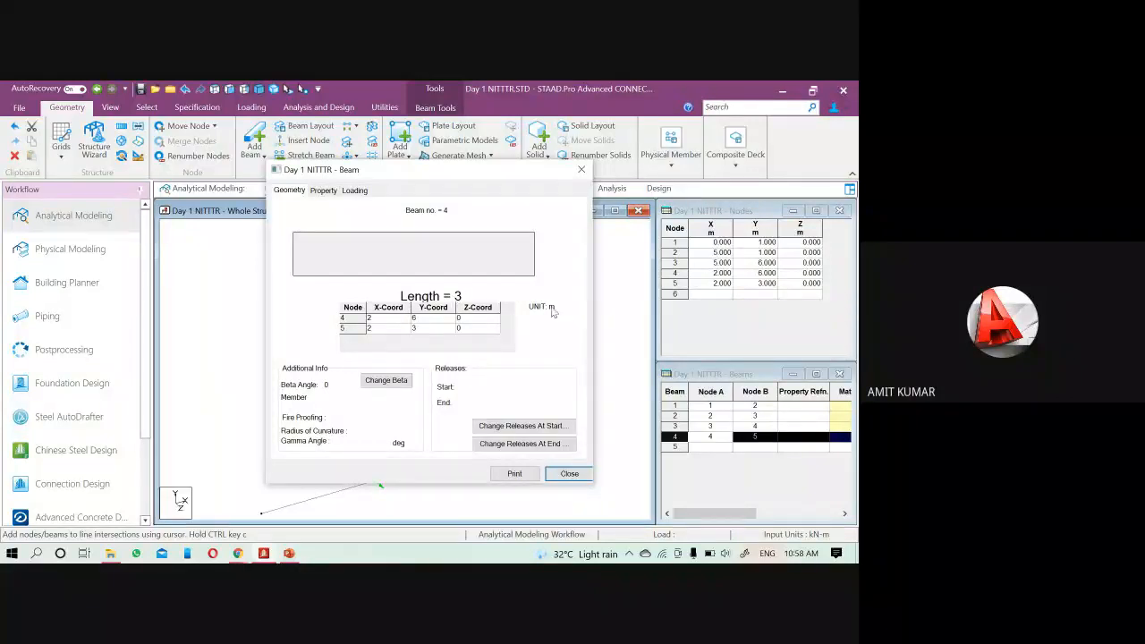
click(581, 169)
click(423, 287)
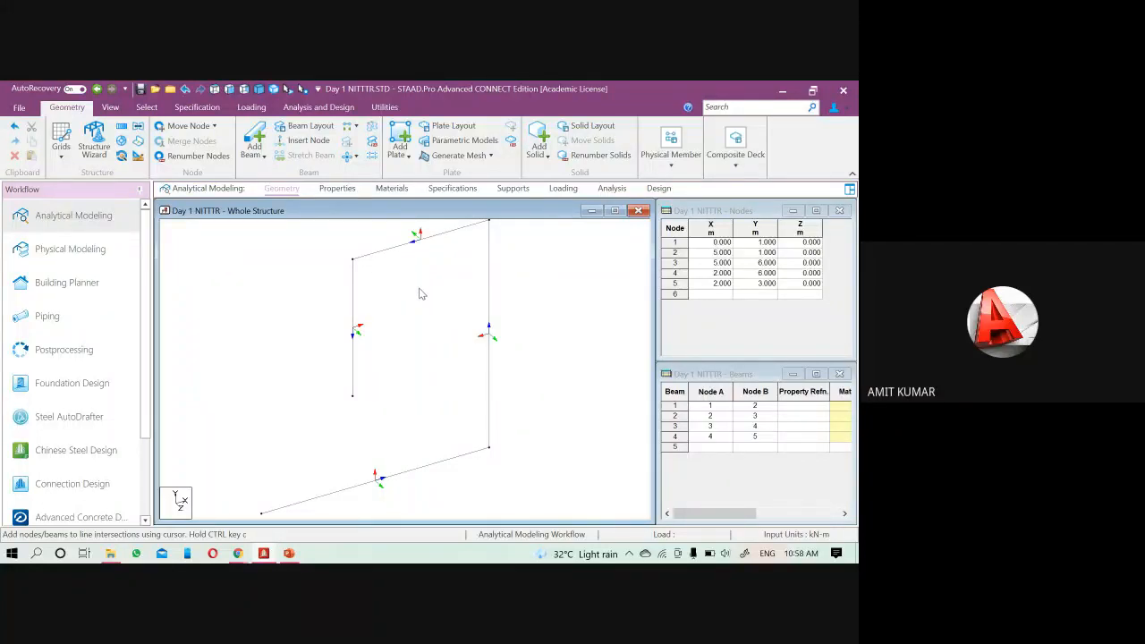
click(354, 286)
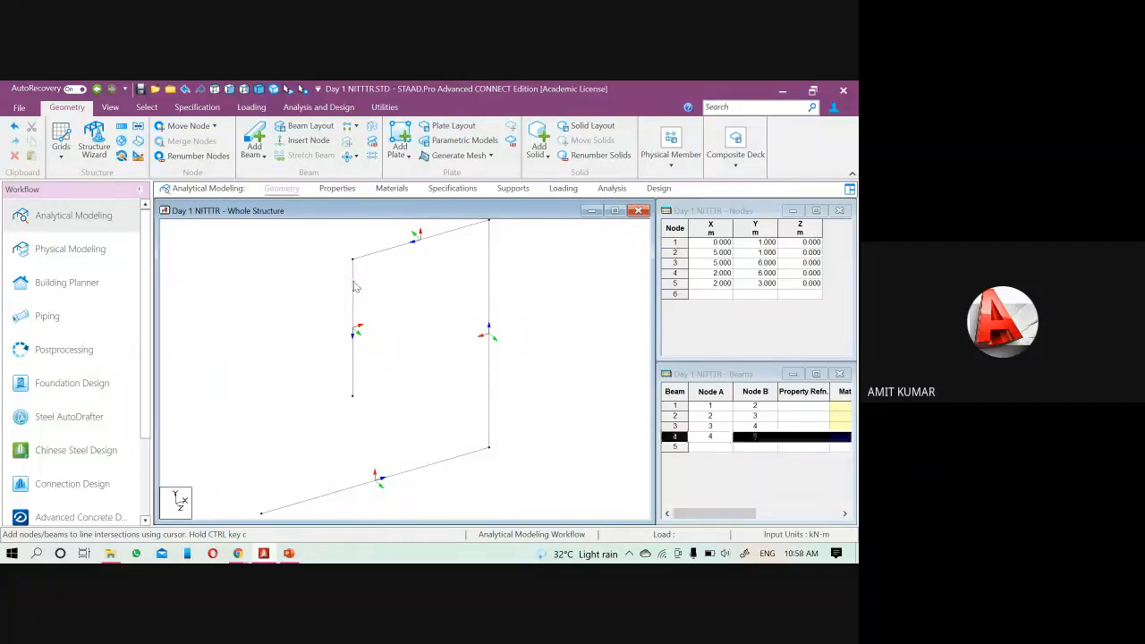
click(374, 275)
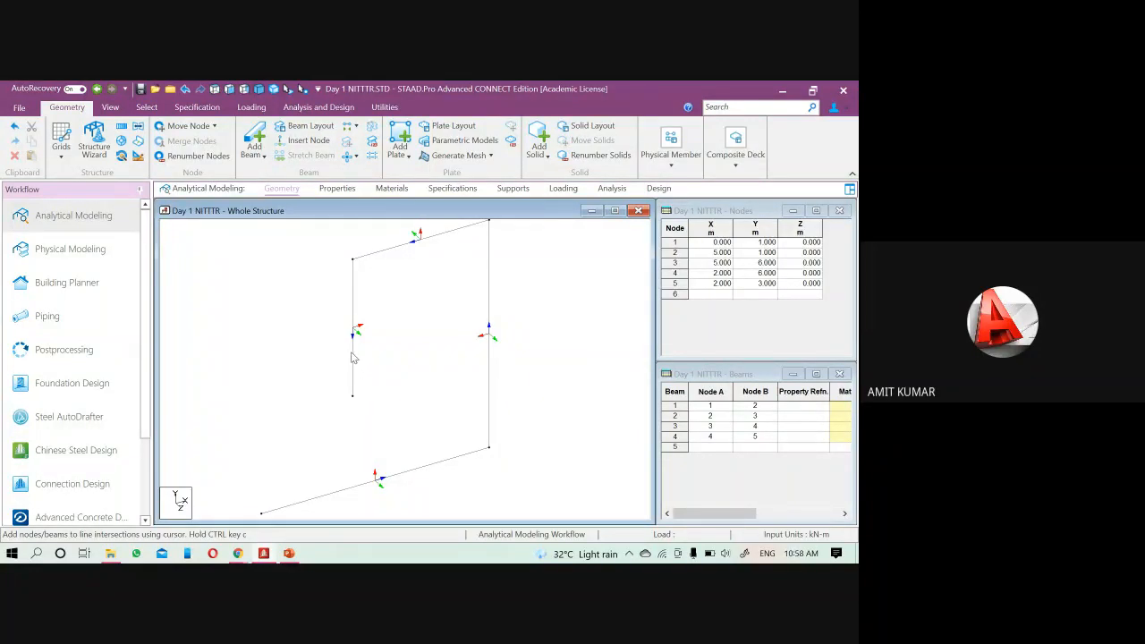
- Examine how the local axes of beam 4 relate to its start and end nodes and to the other beams' axes
middle_drag(390, 369, 393, 375)
scroll(393, 375, down, 1)
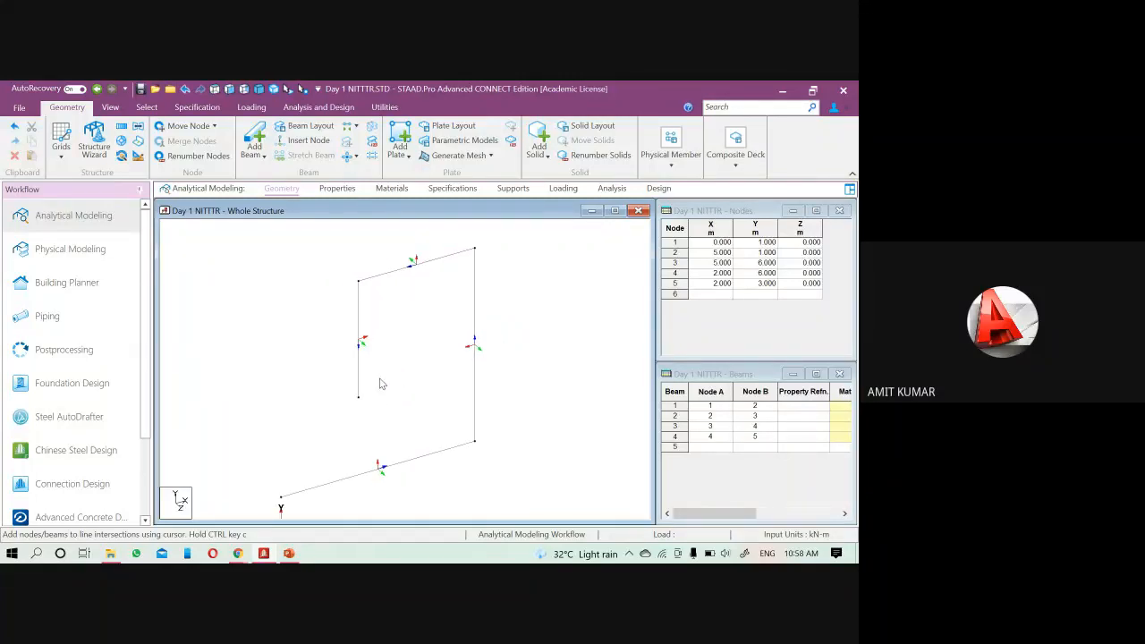
scroll(369, 361, up, 1)
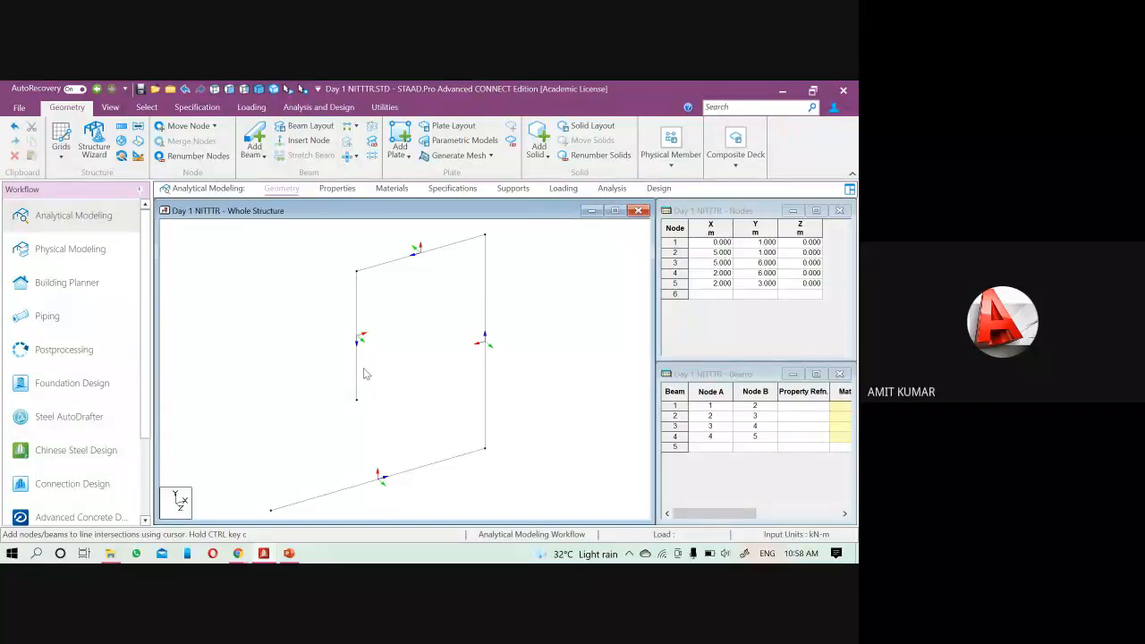
scroll(358, 379, up, 1)
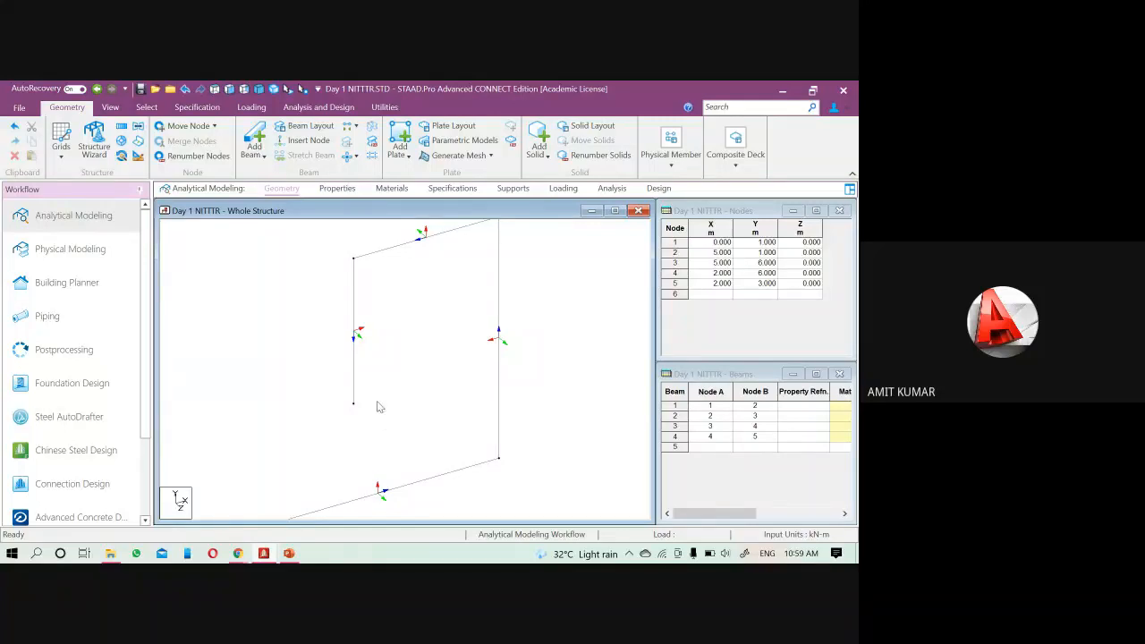
middle_drag(391, 417, 379, 440)
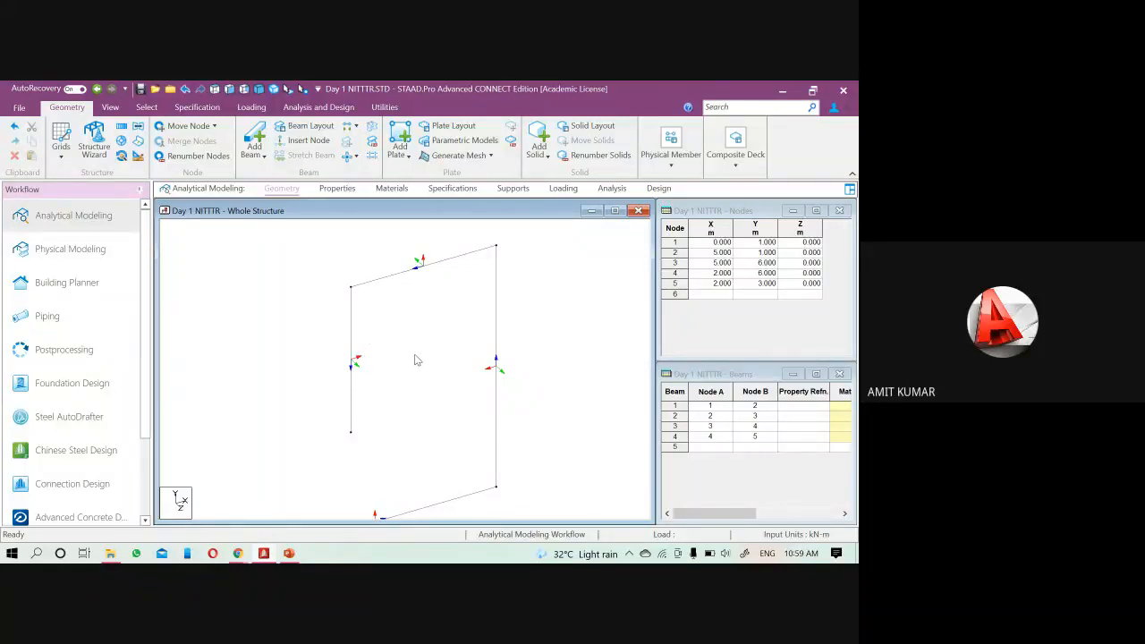
click(351, 309)
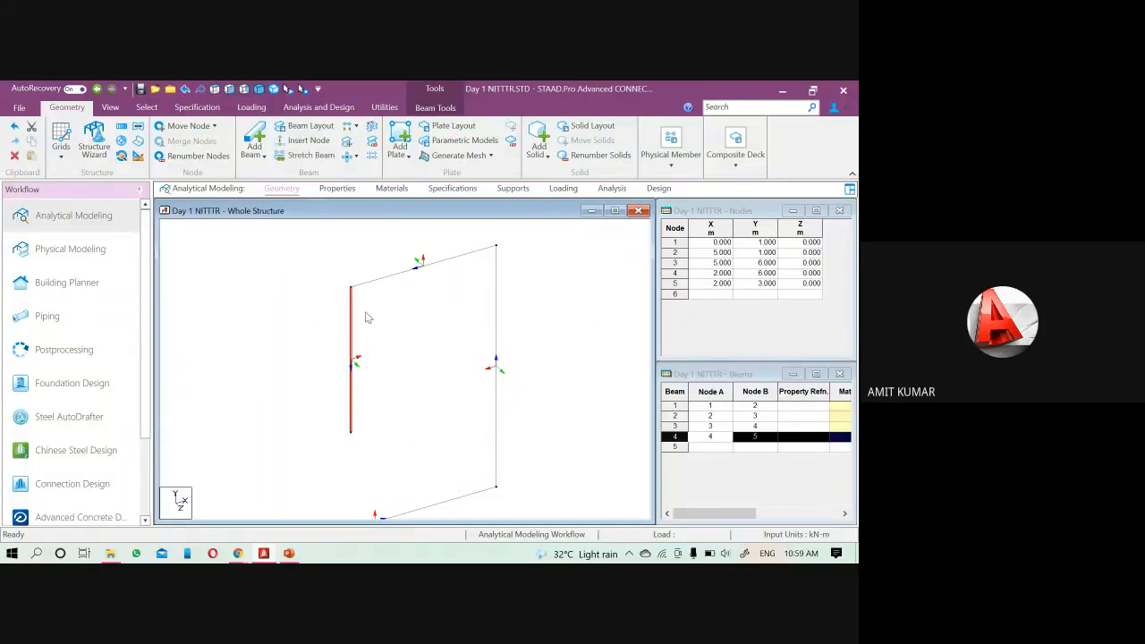
click(416, 396)
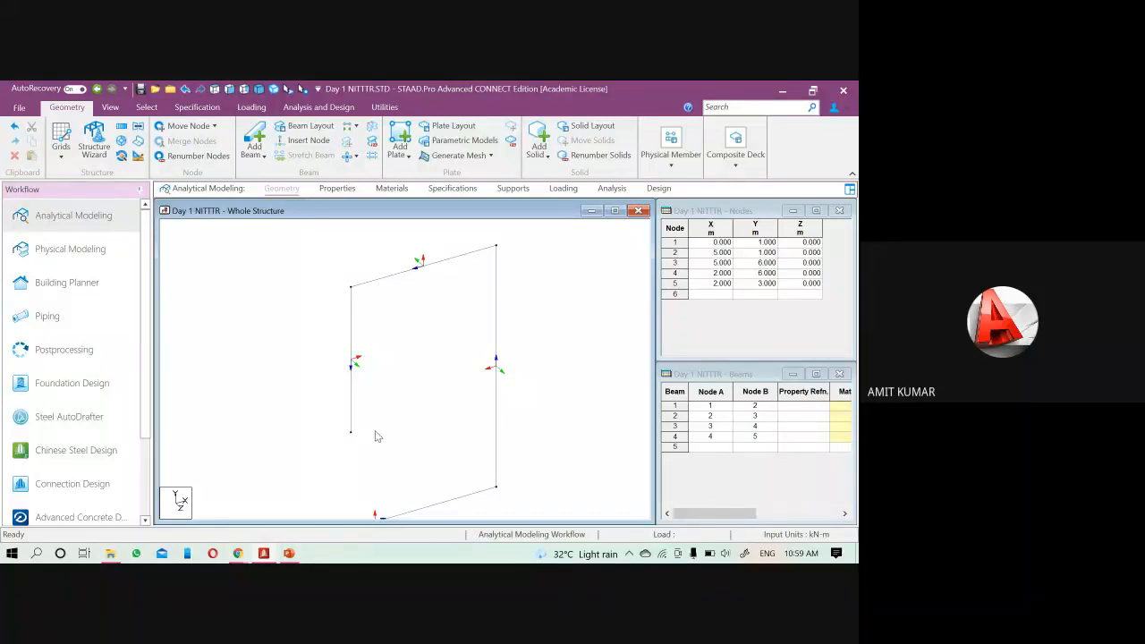
mouse_move(409, 418)
middle_down()
mouse_move(415, 437)
mouse_move(413, 414)
middle_up()
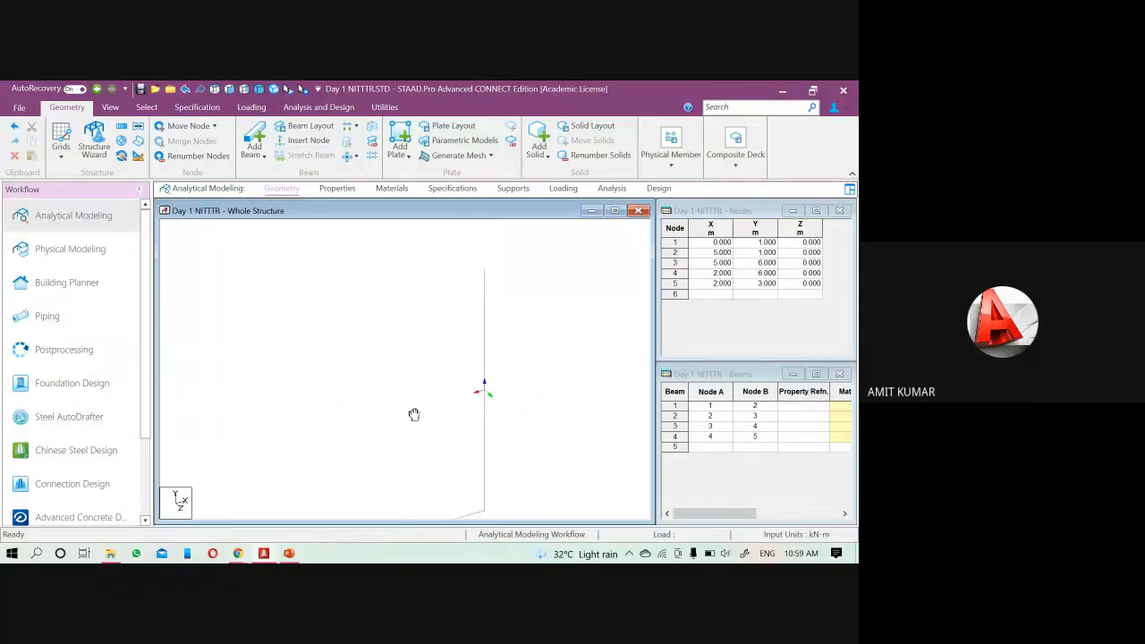
click(449, 355)
middle_drag(513, 383, 460, 462)
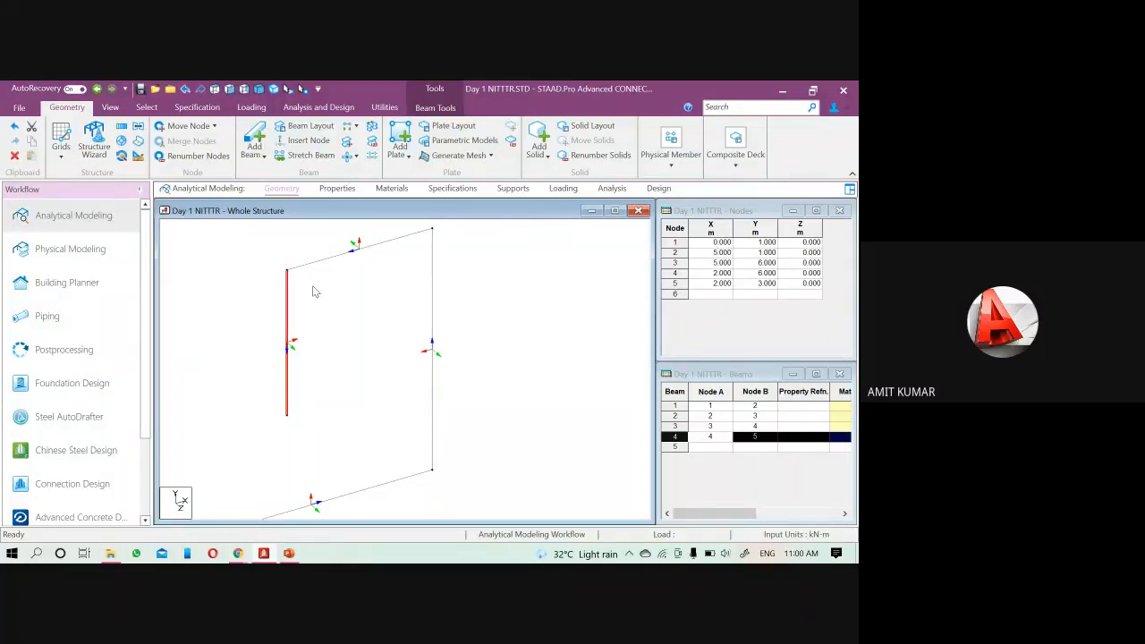
click(324, 325)
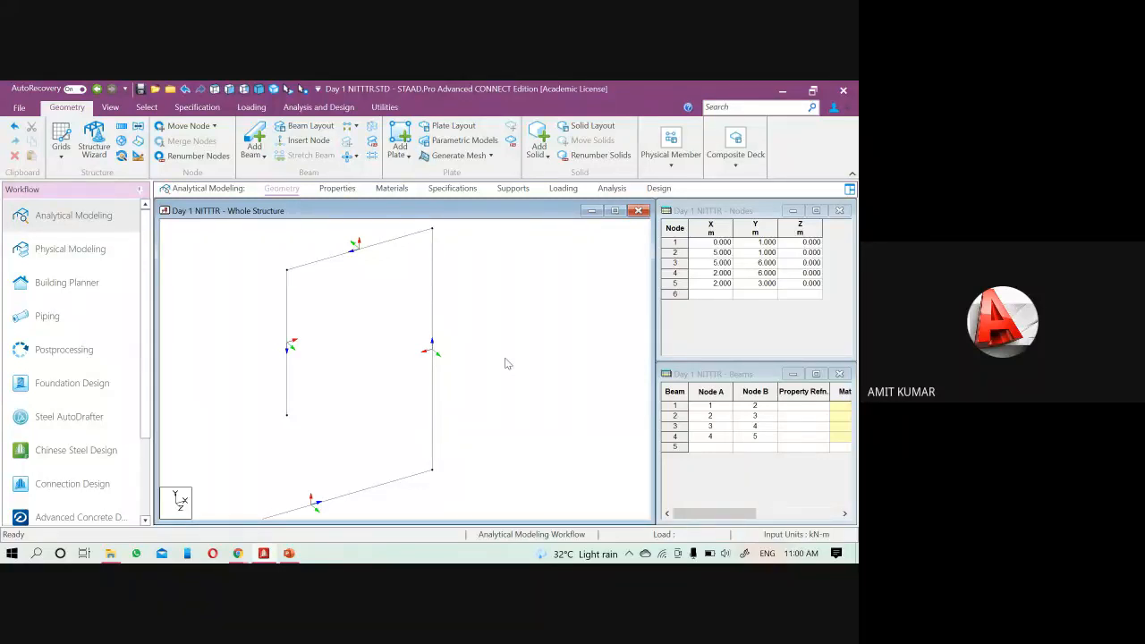
- Delete all four beams together with their nodes from the whole structure
scroll(507, 363, down, 1)
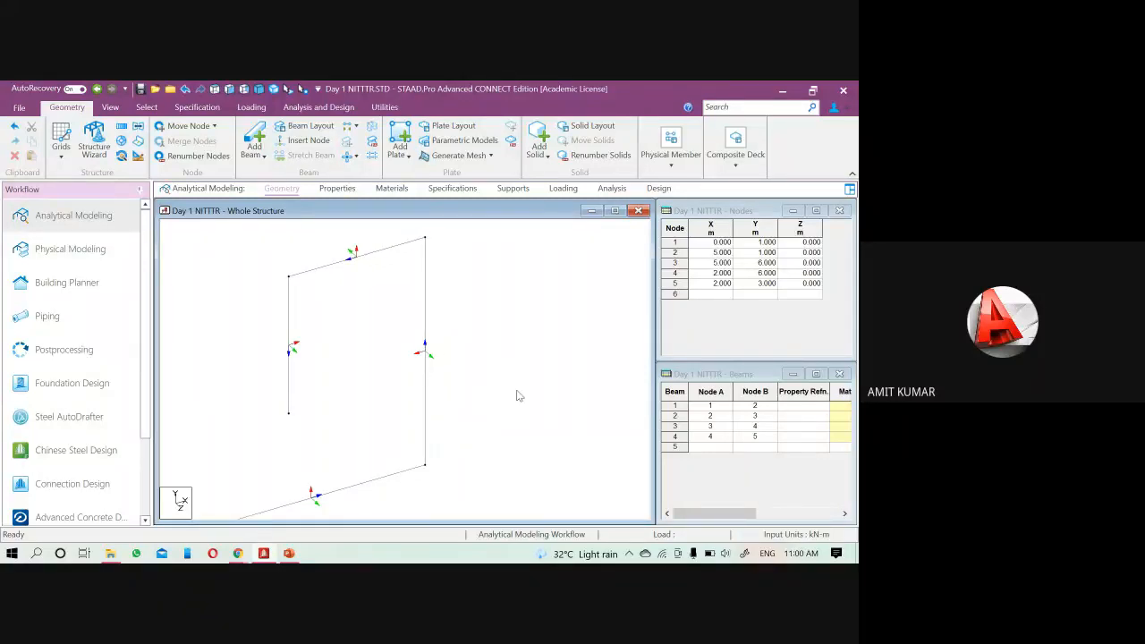
scroll(517, 395, down, 3)
drag(498, 474, 296, 416)
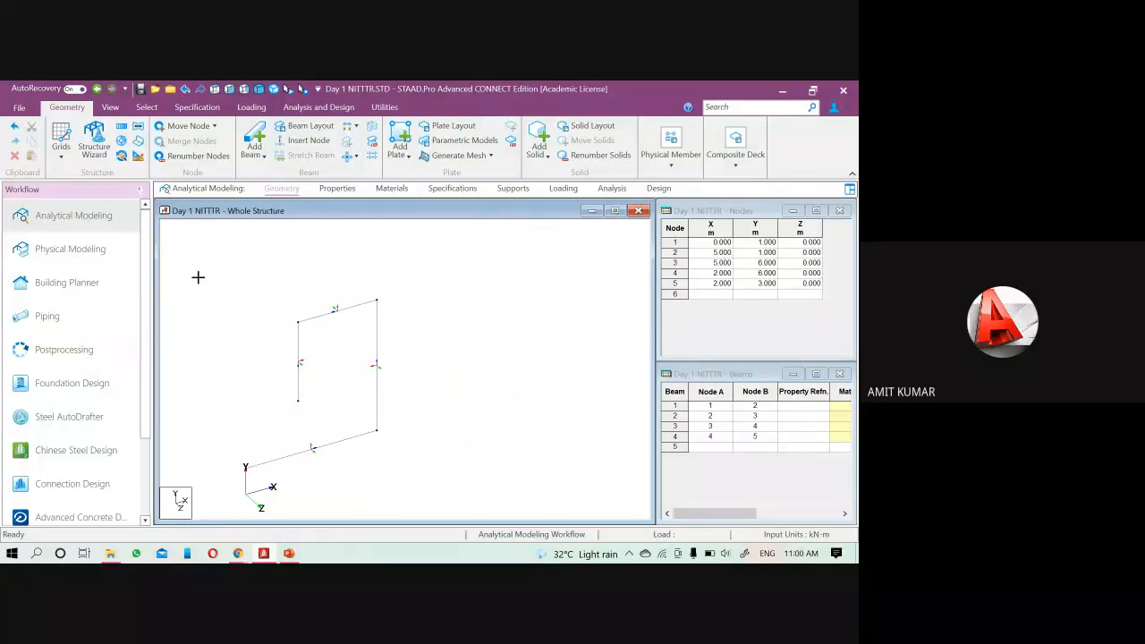
key(ctrl+a)
key(Delete)
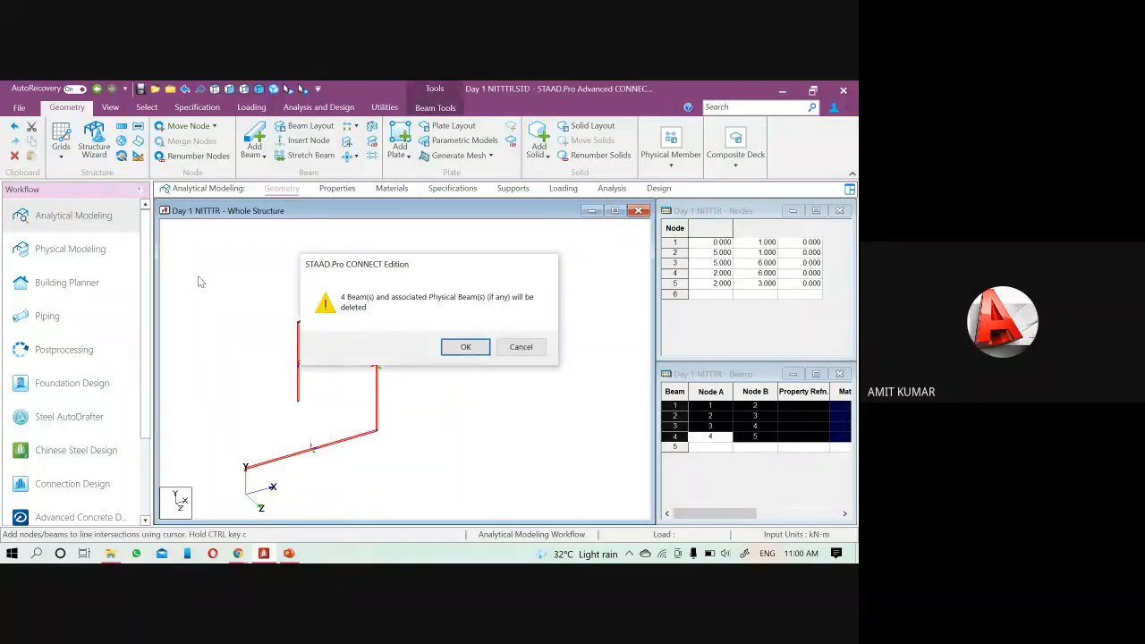
key(Return)
key(Return)
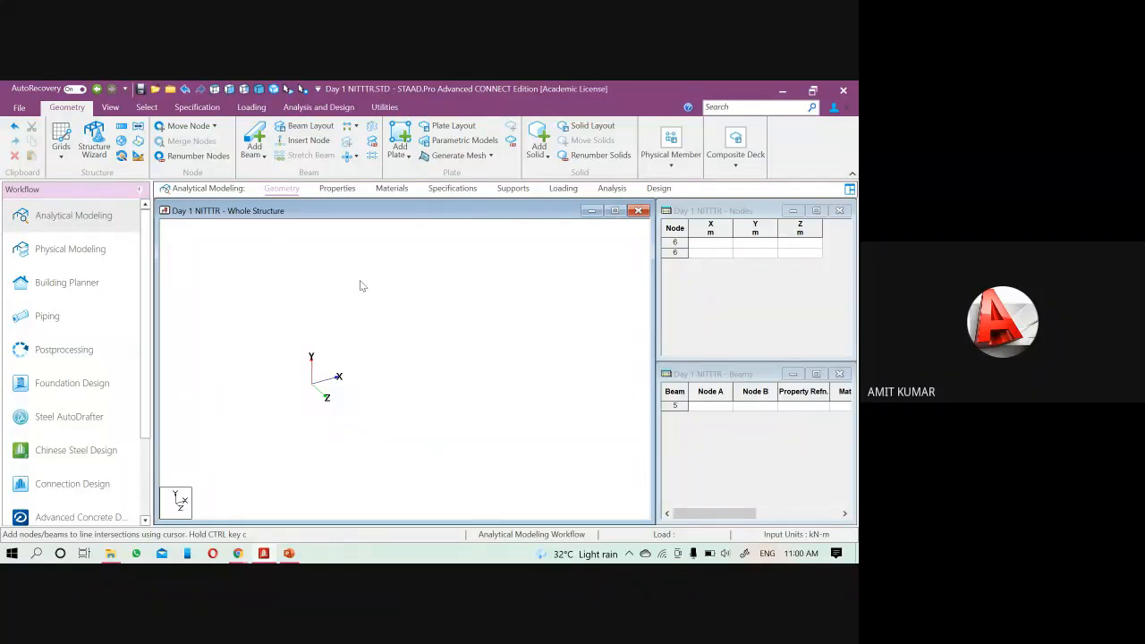
click(20, 109)
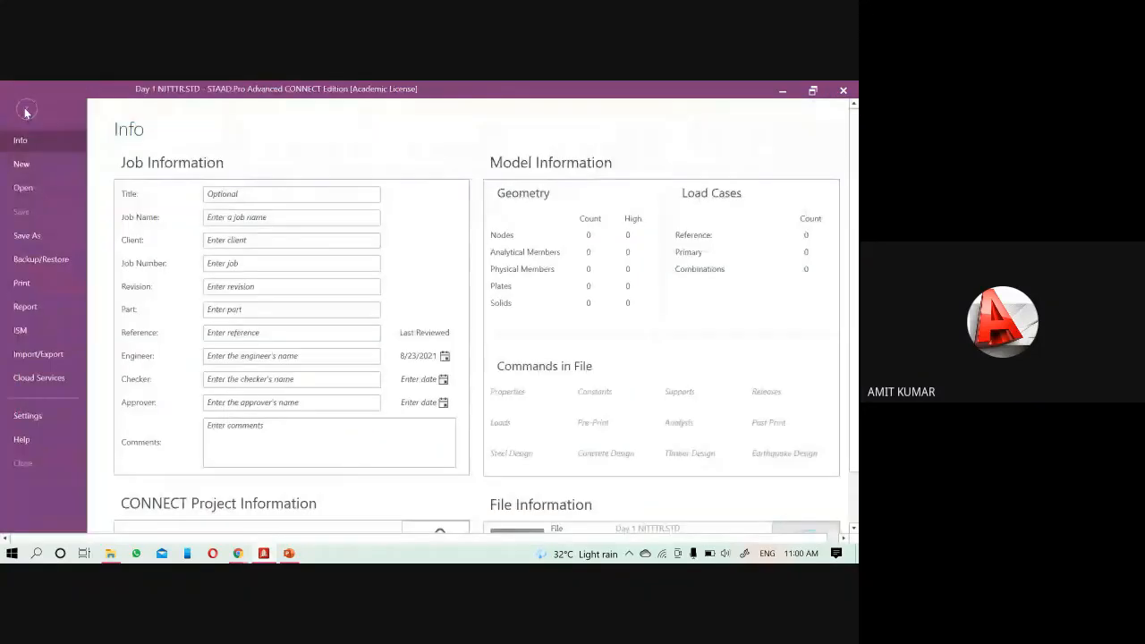
click(26, 108)
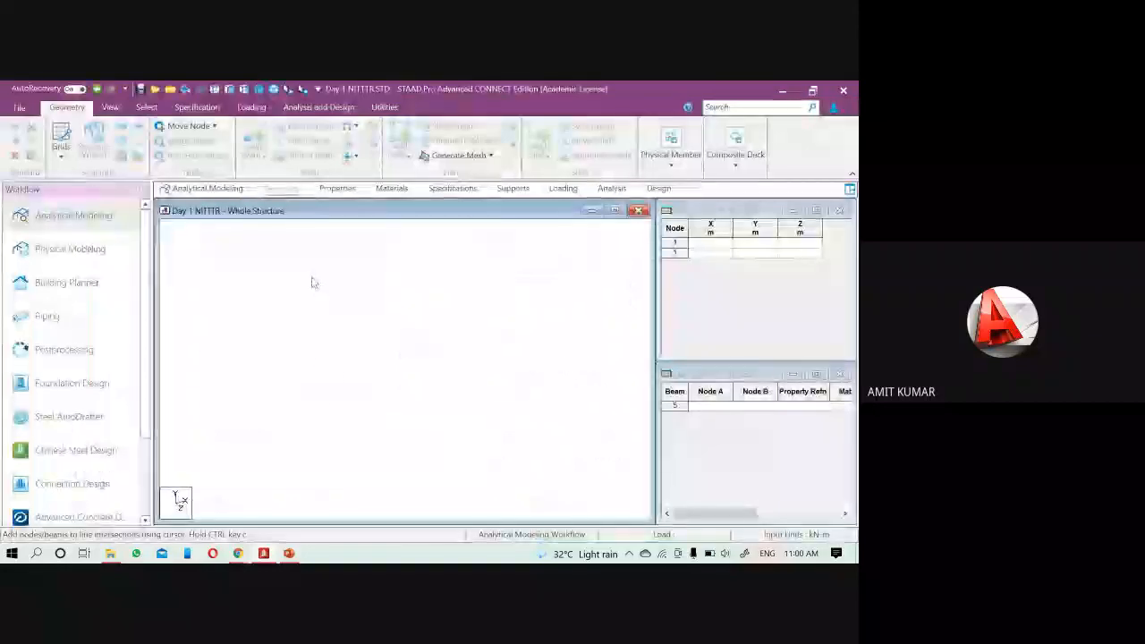
- Start a beam grid in the empty model and reposition its Snap Node/Beam dialog so all settings are visible
click(61, 148)
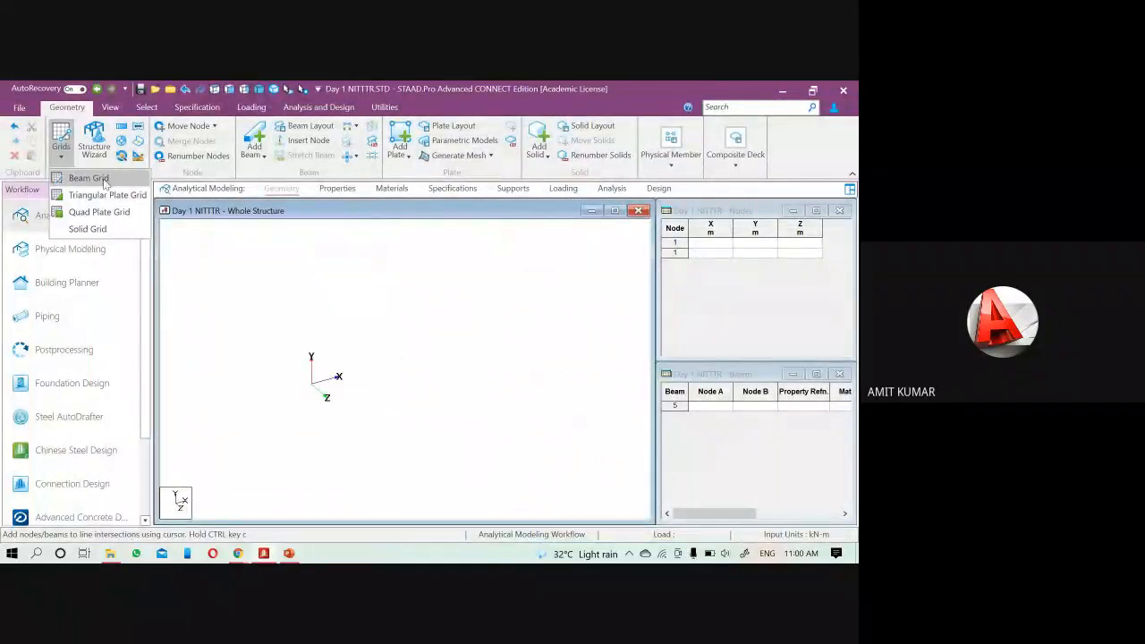
click(105, 184)
scroll(290, 480, up, 2)
middle_drag(309, 465, 472, 401)
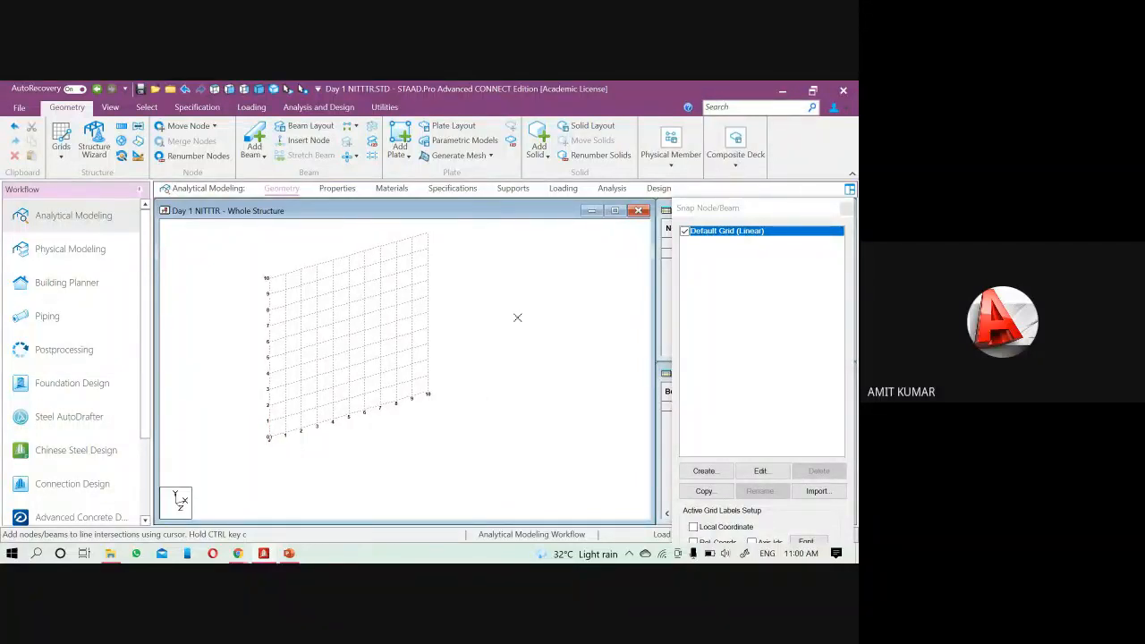
drag(718, 210, 691, 140)
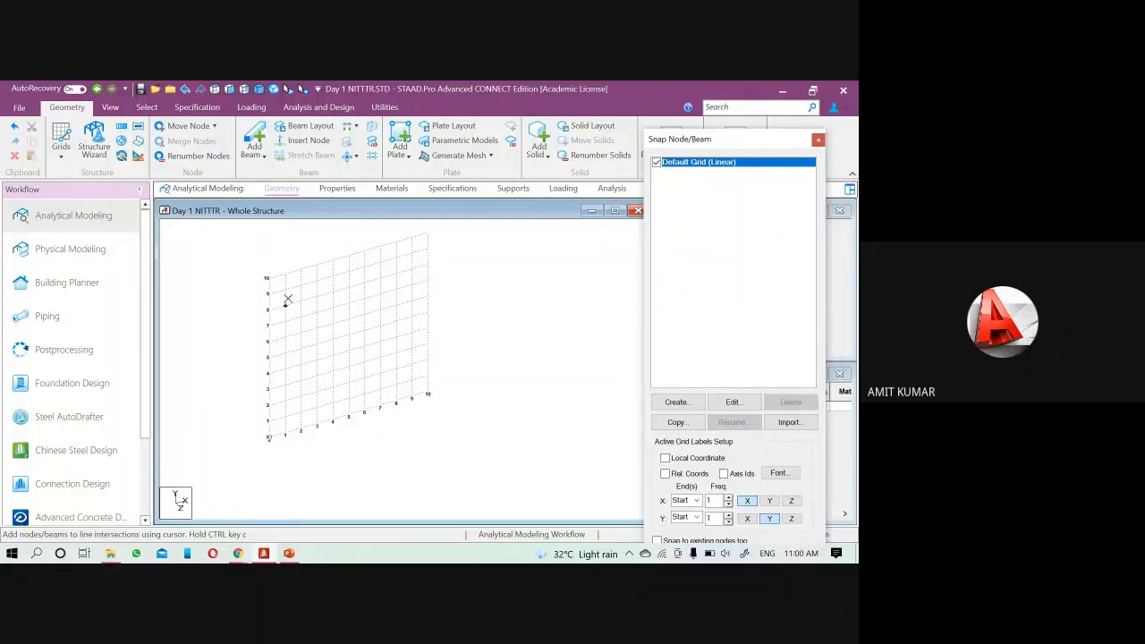
drag(720, 141, 686, 101)
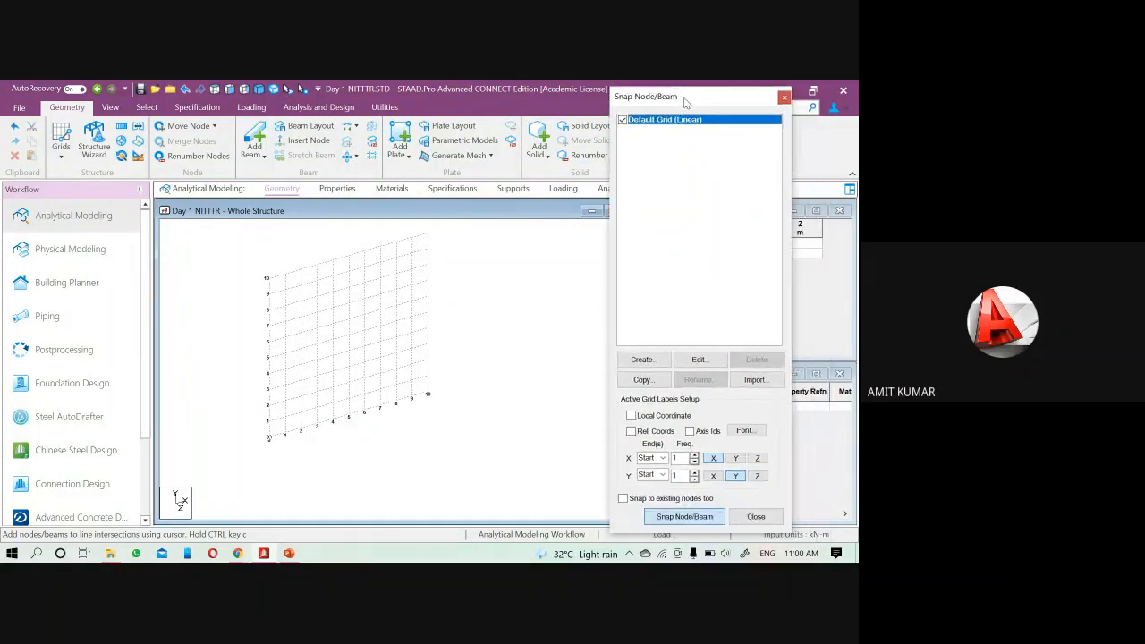
- Edit the default linear grid and lay it in the X-Z plane
click(697, 360)
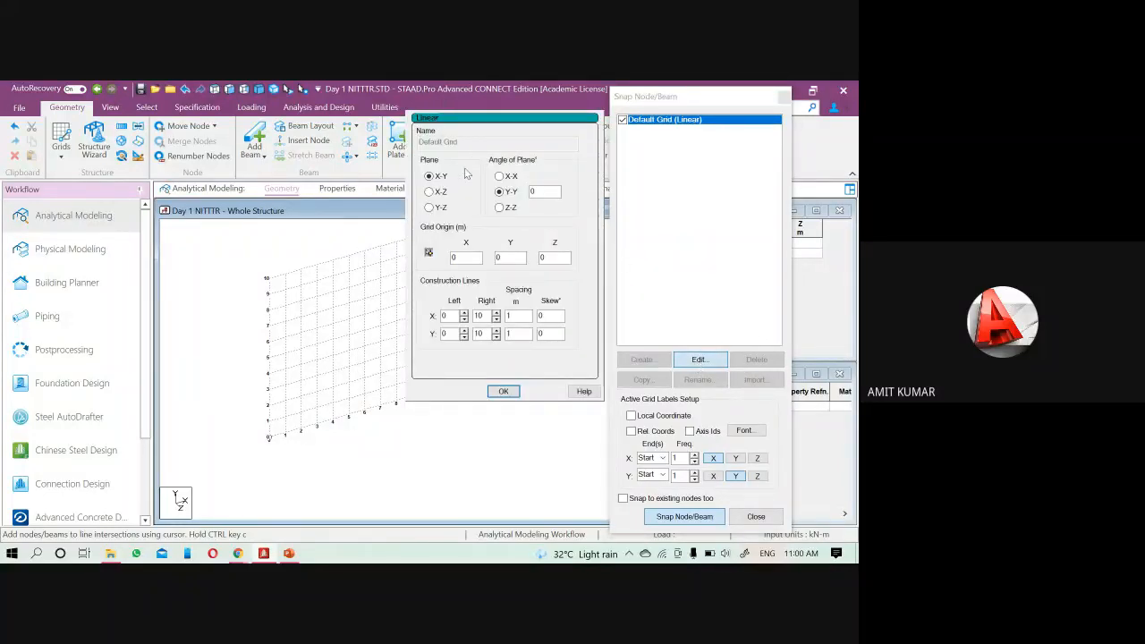
scroll(312, 388, down, 2)
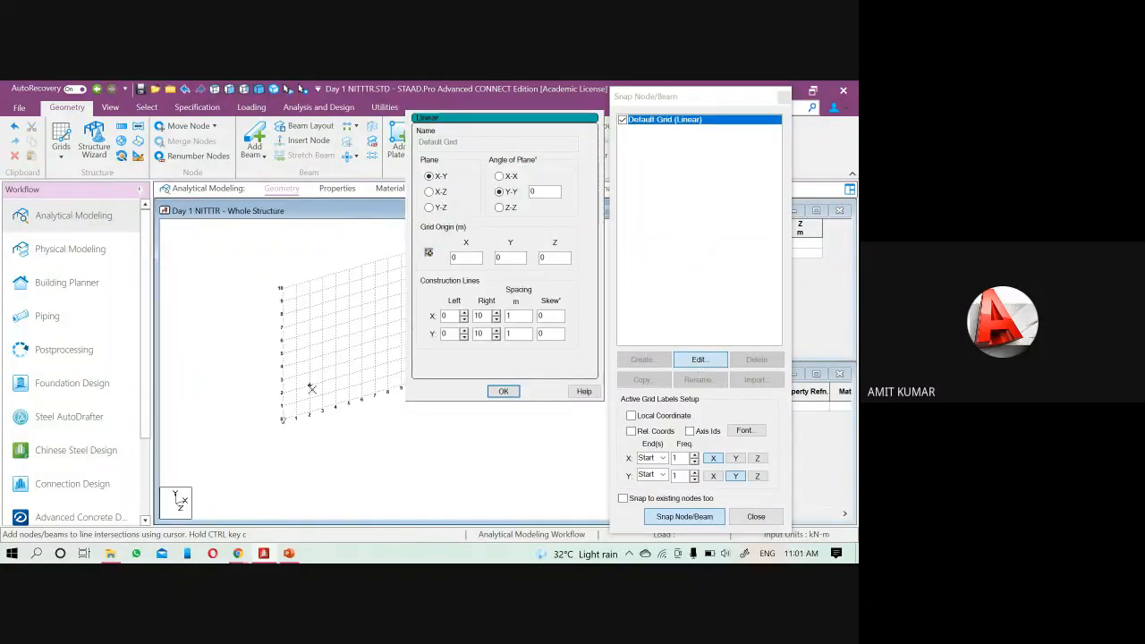
middle_drag(313, 390, 241, 415)
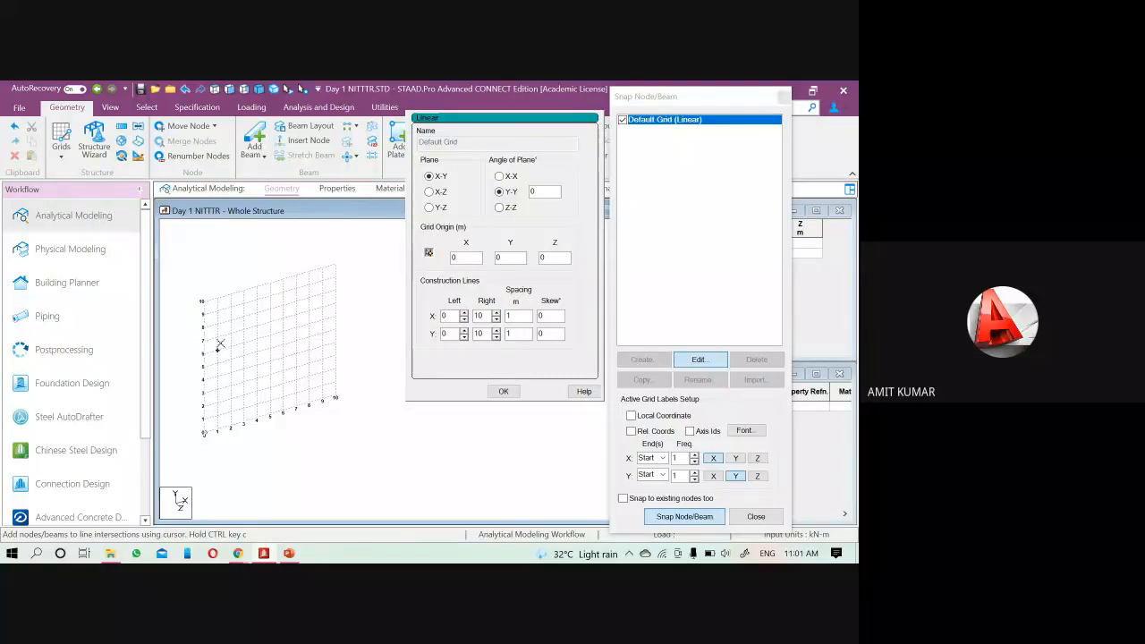
click(429, 191)
middle_drag(278, 325, 343, 381)
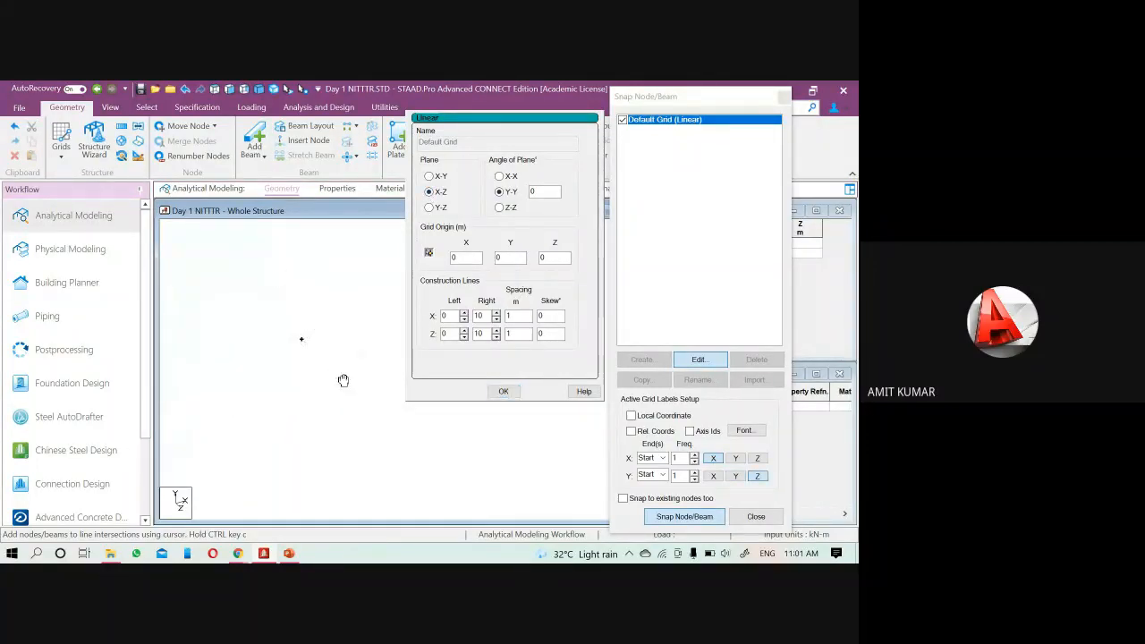
scroll(268, 375, down, 1)
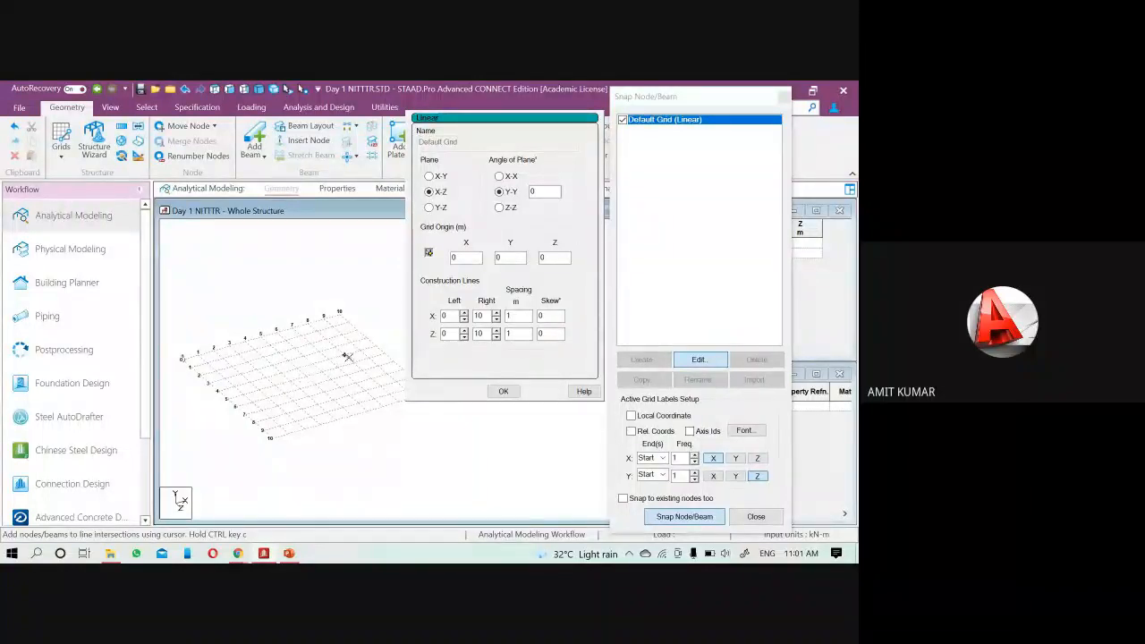
- Try a grid origin X coordinate of 5 m and return it to 0
click(456, 258)
double_click(456, 258)
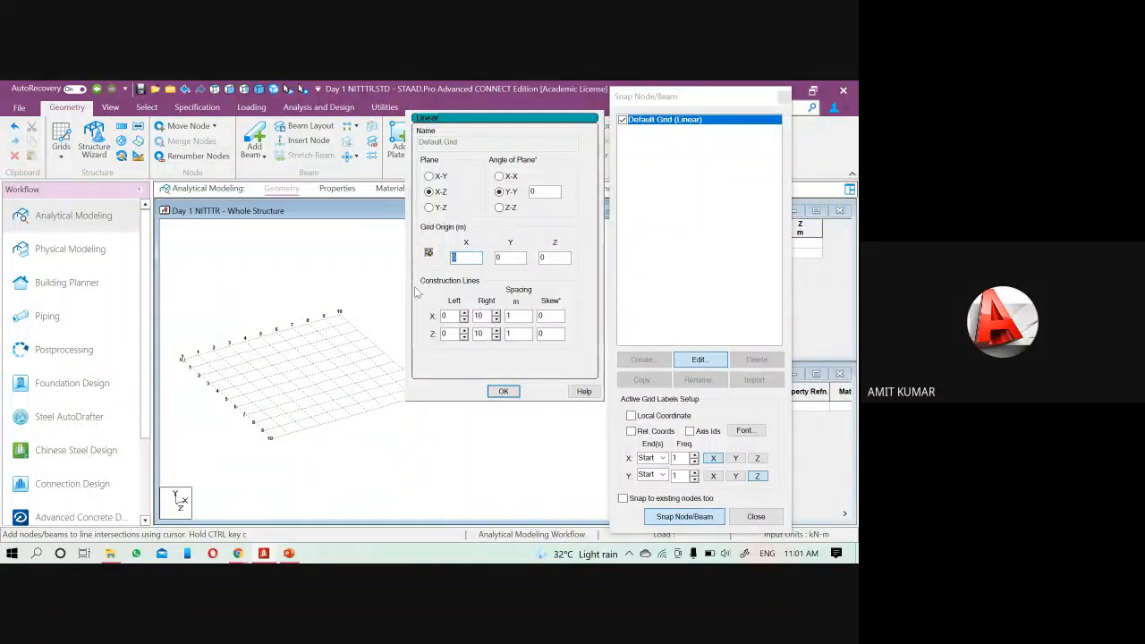
text(5)
click(513, 254)
click(473, 256)
drag(473, 256, 425, 283)
- Shift the grid origin to a Z coordinate of -3 m
key(Tab)
key(Tab)
text(-)
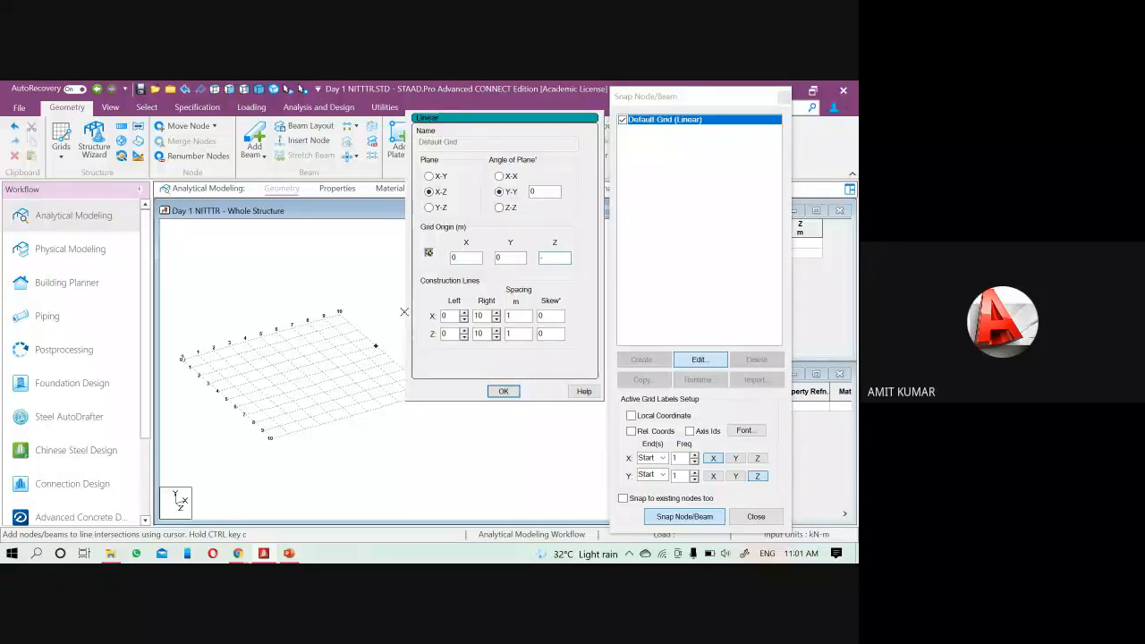
text(3)
click(465, 257)
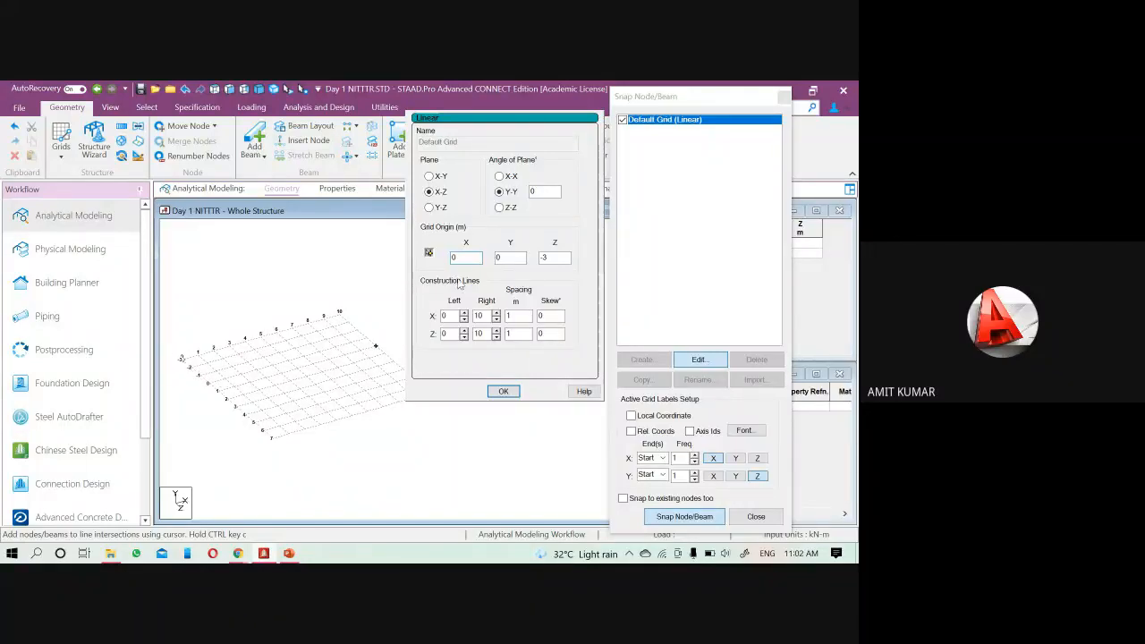
- Reset the grid origin's Z coordinate to 0 and check the grid's X and Z axis numbering
double_click(555, 258)
text(0)
click(469, 259)
scroll(296, 351, down, 5)
scroll(299, 358, up, 4)
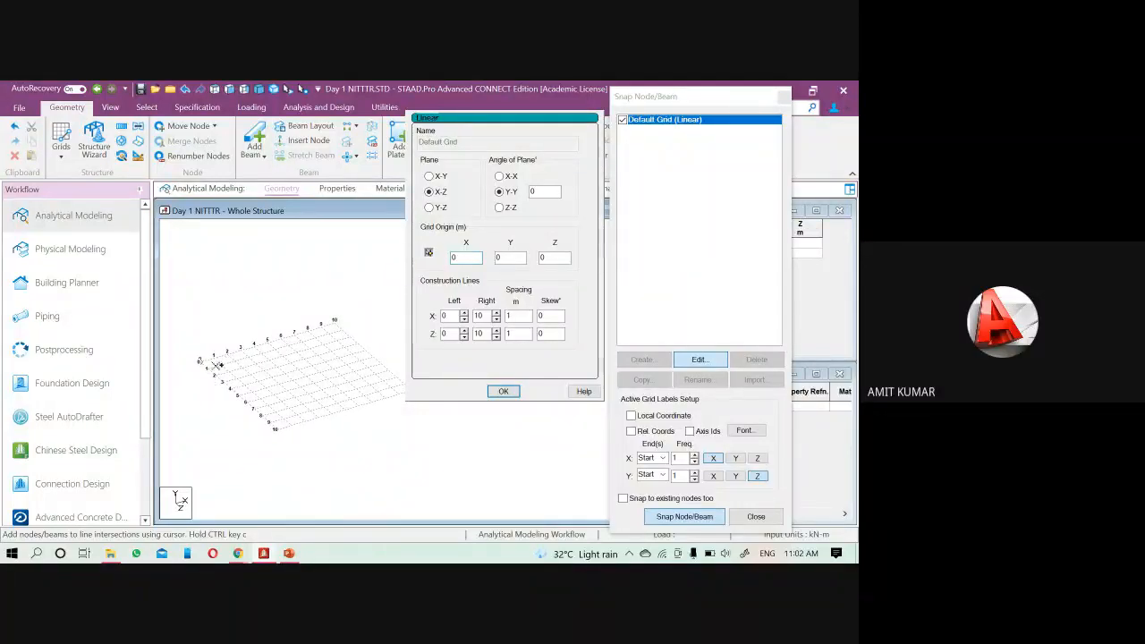
scroll(299, 362, up, 2)
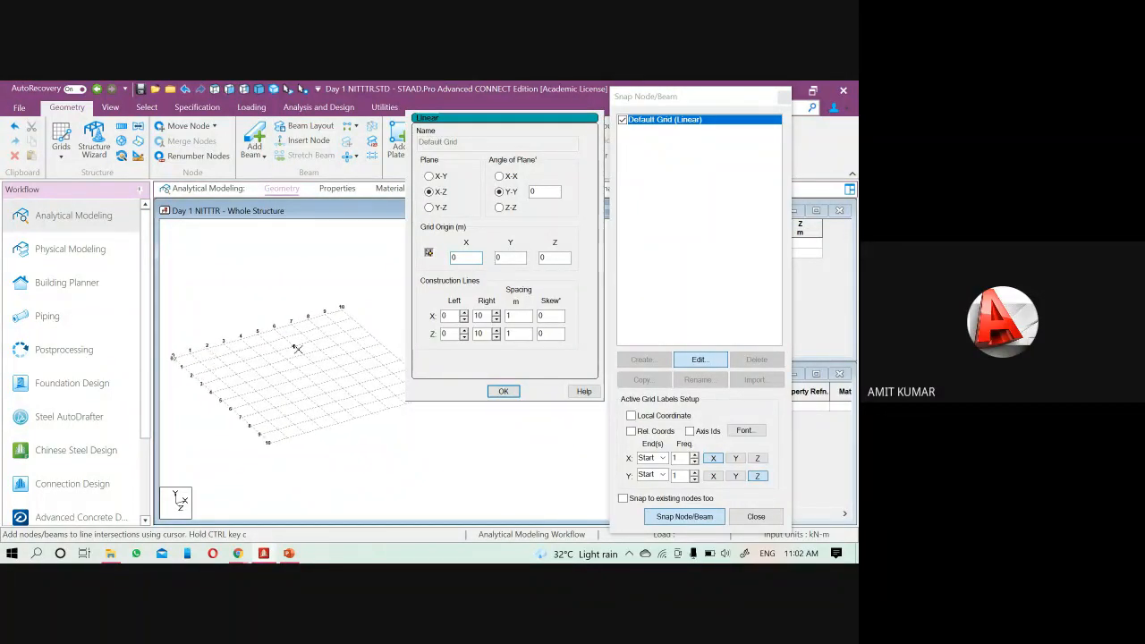
scroll(297, 349, down, 1)
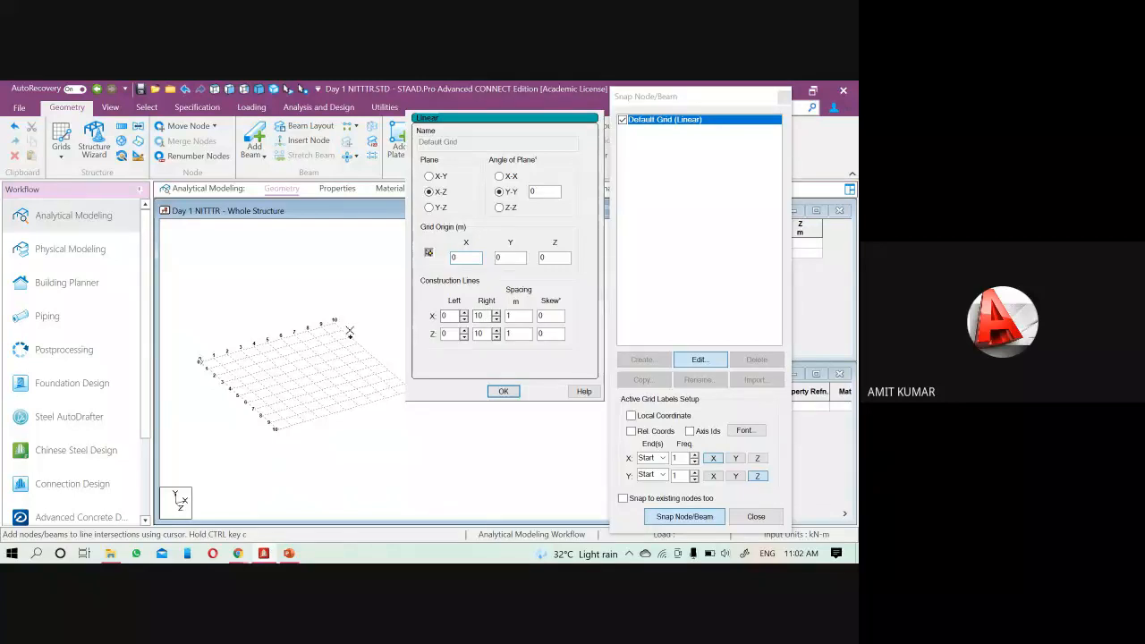
- Extend the grid's right-hand construction lines in the X direction to 15
click(484, 316)
double_click(477, 317)
text(15)
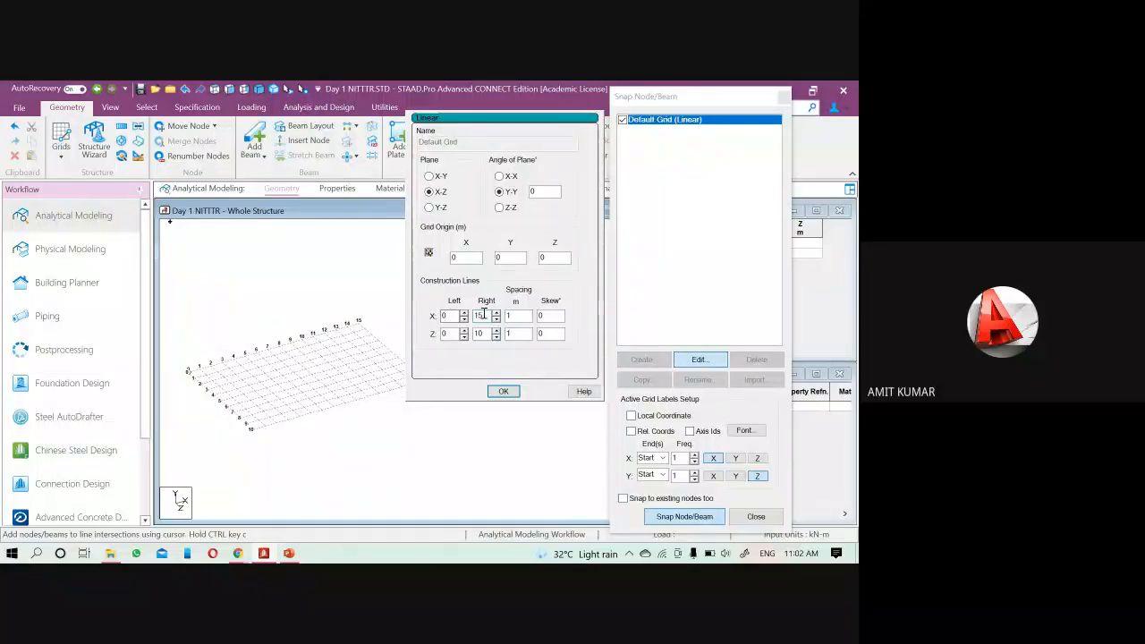
- Extend the grid to the negative X side by setting its left-hand X construction lines to 5
double_click(451, 316)
click(450, 338)
double_click(452, 316)
text(-5)
click(453, 333)
click(463, 318)
click(463, 318)
click(463, 318)
click(463, 318)
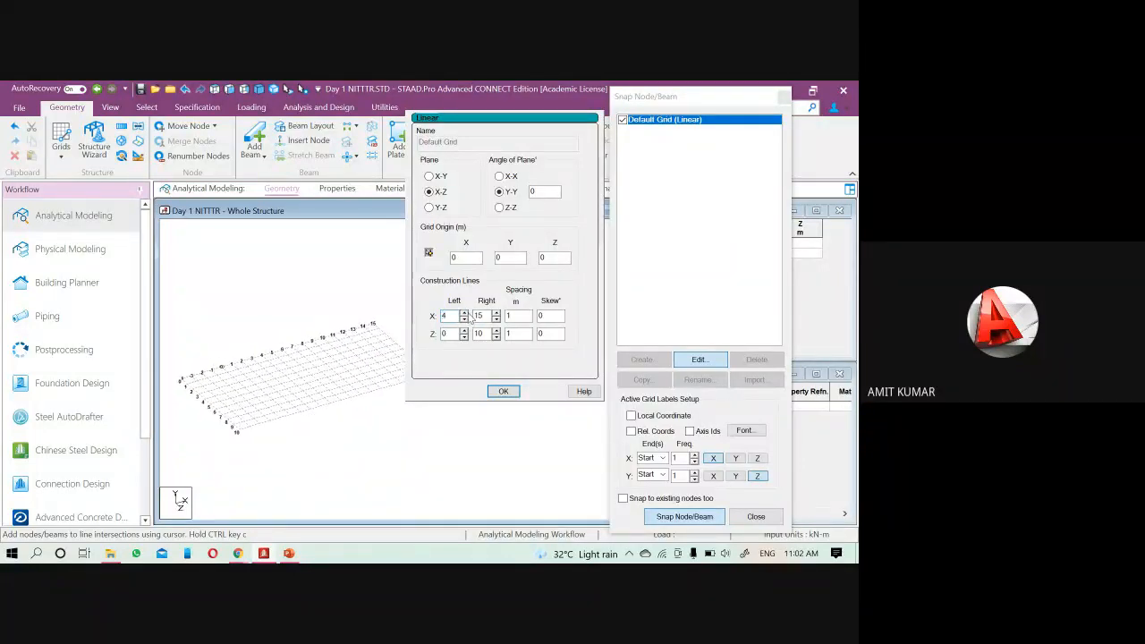
click(464, 315)
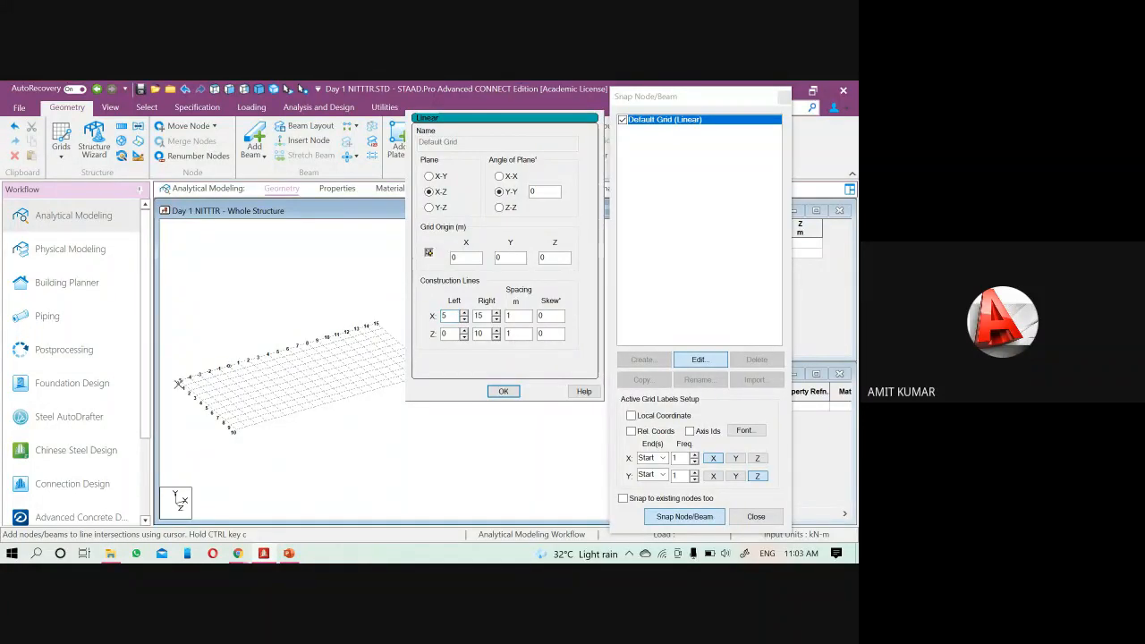
- Reset the grid's X construction lines to 0 on the left and 10 on the right
click(463, 319)
click(463, 319)
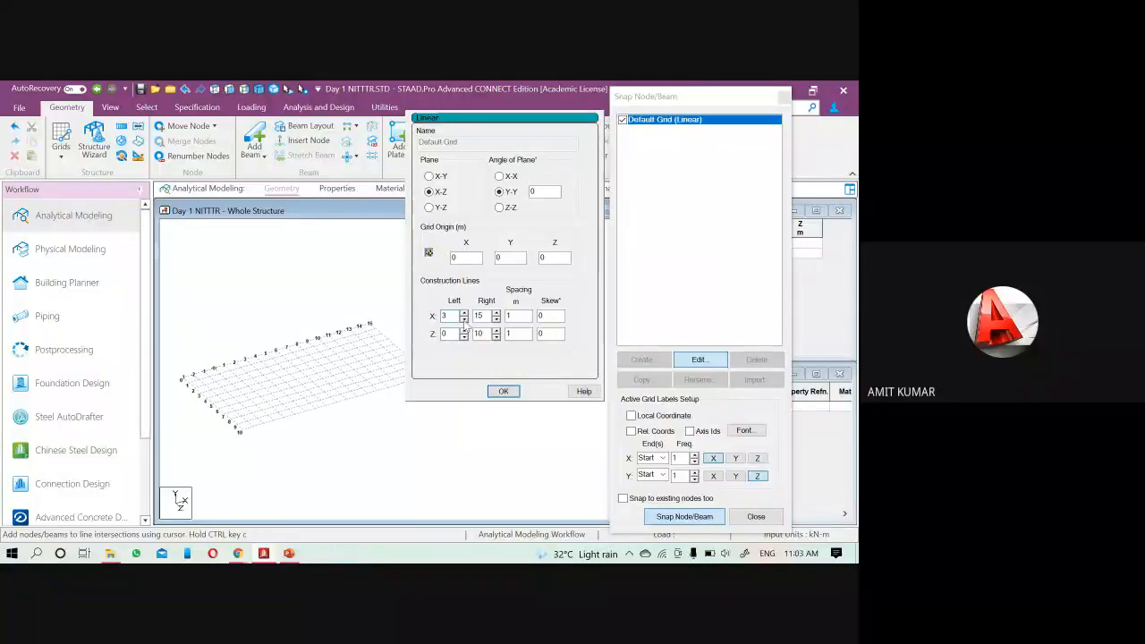
click(463, 319)
click(463, 320)
click(463, 320)
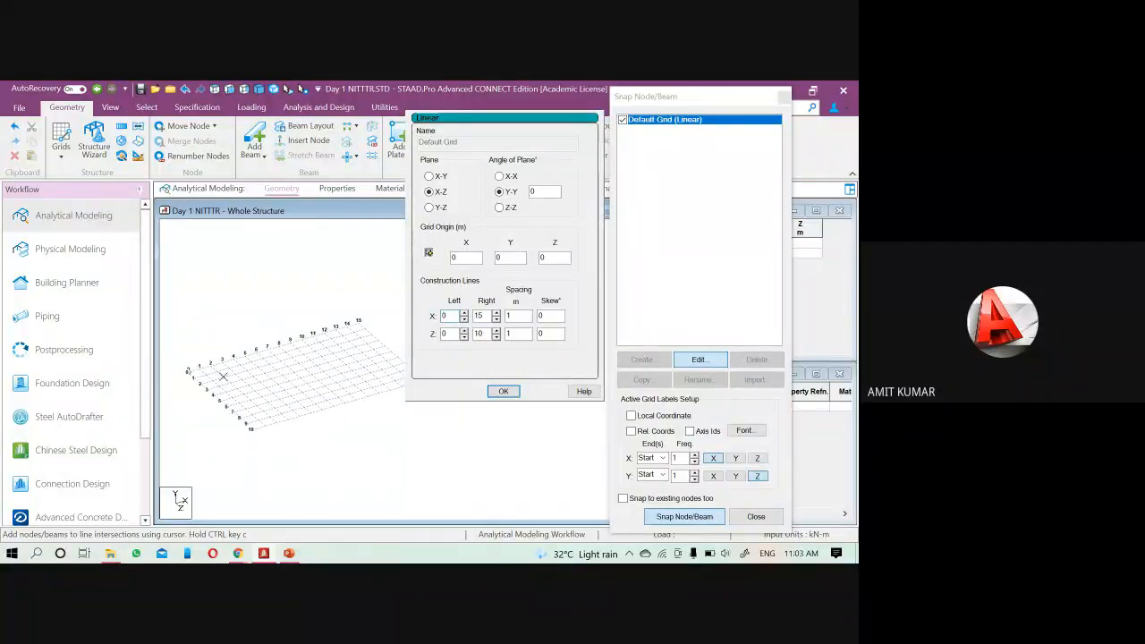
click(497, 320)
click(497, 319)
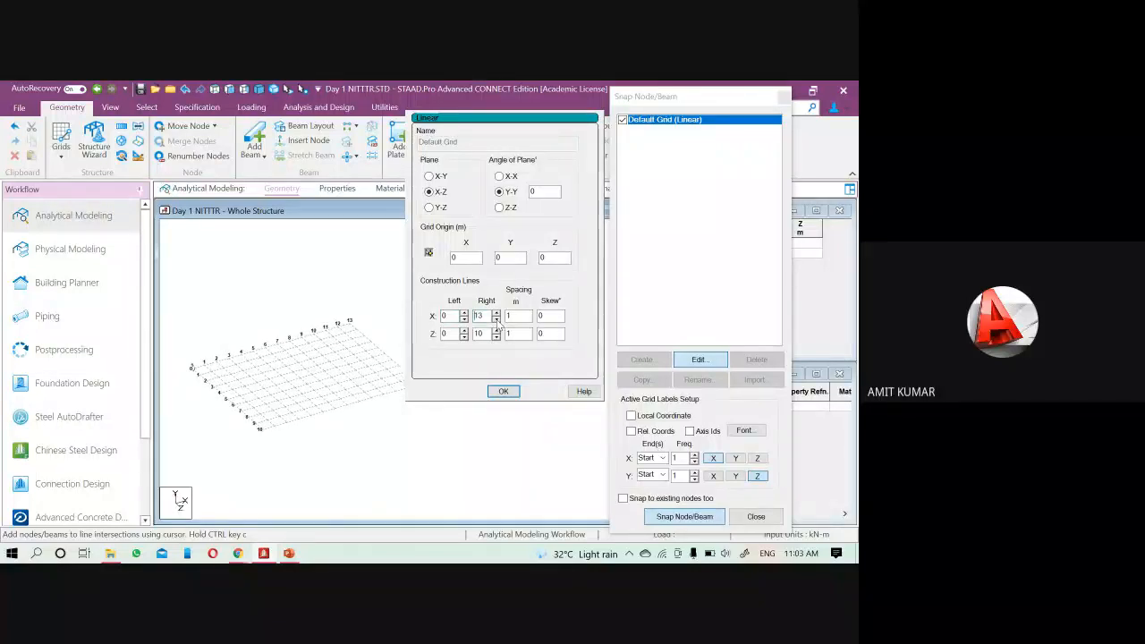
click(497, 319)
click(496, 319)
click(496, 319)
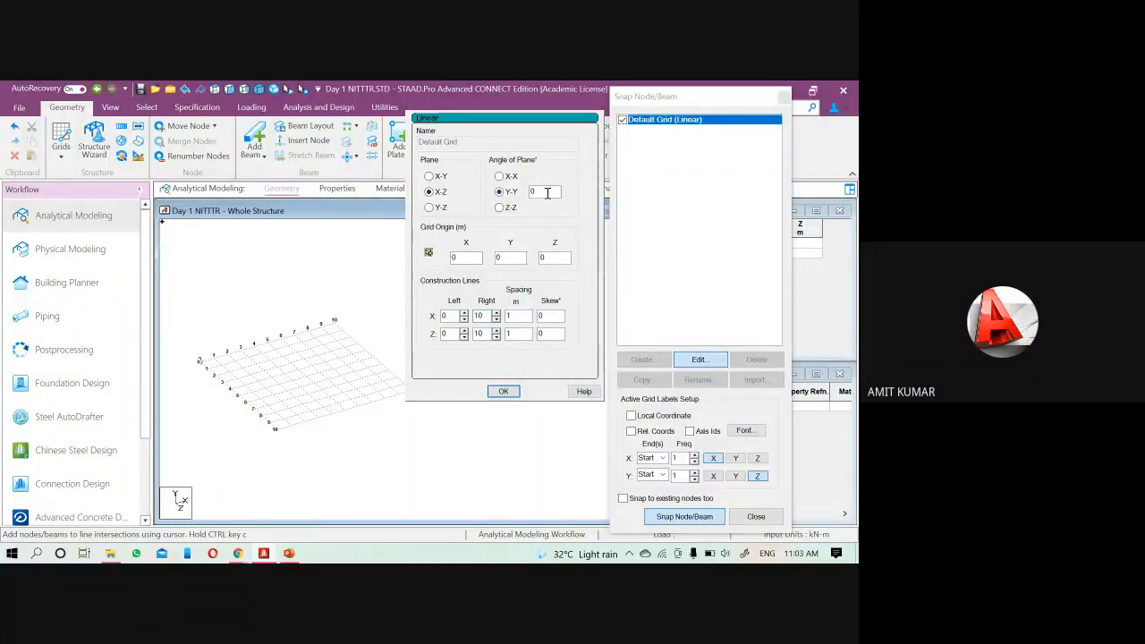
- Tilt the grid plane by 45 degrees about the X-X axis
click(499, 176)
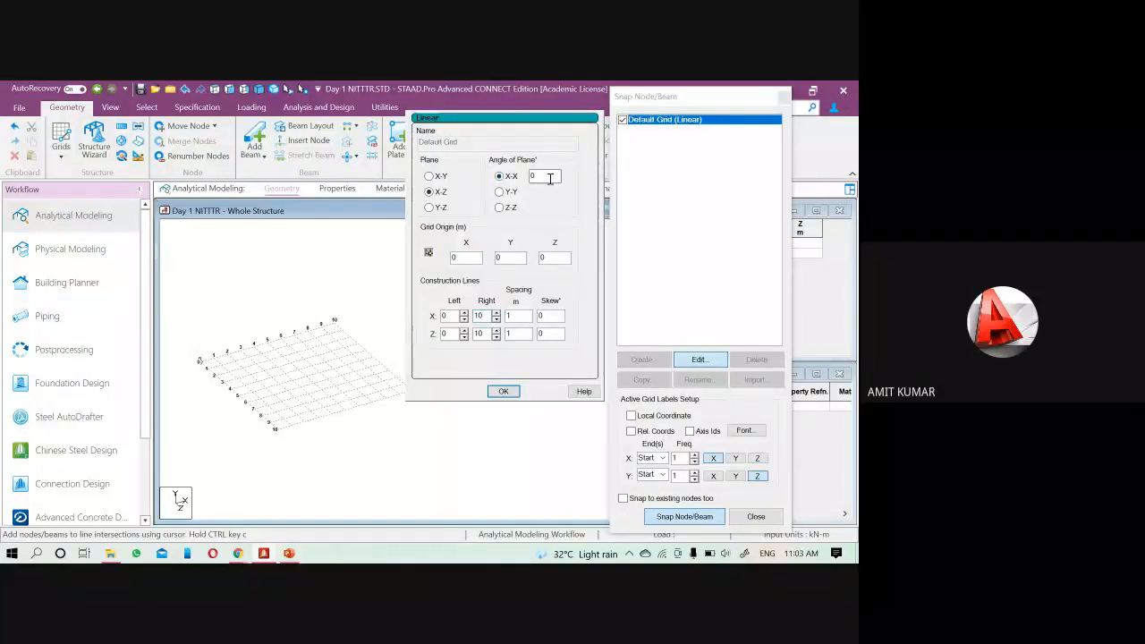
double_click(533, 178)
click(514, 258)
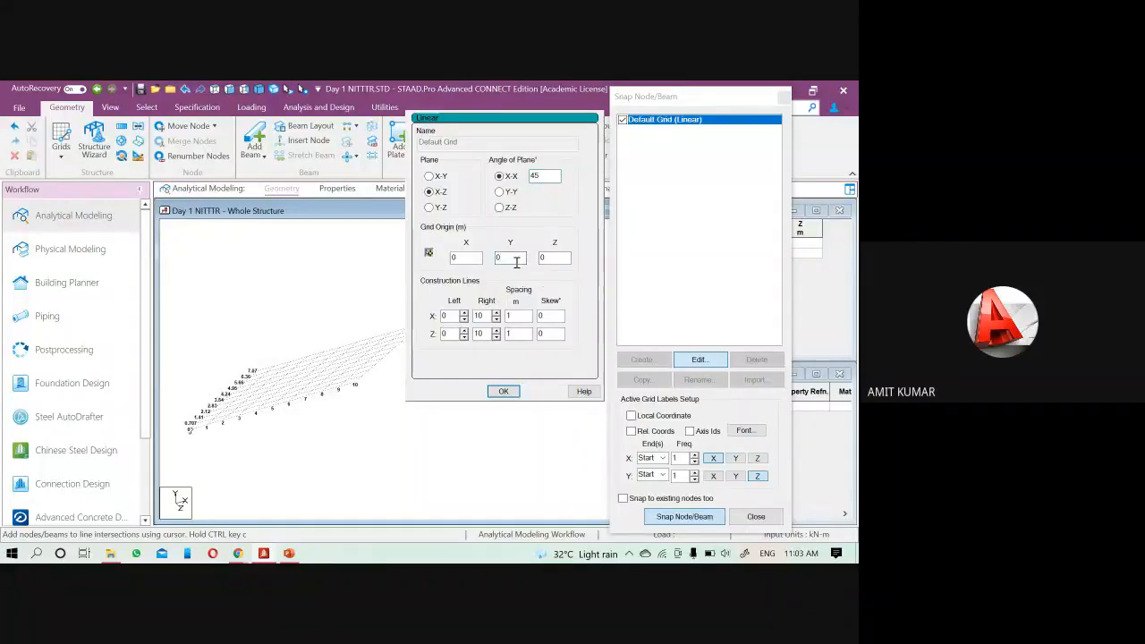
- Change the grid plane's angle about the X-X axis to 90 degrees
double_click(545, 175)
text(90)
click(509, 258)
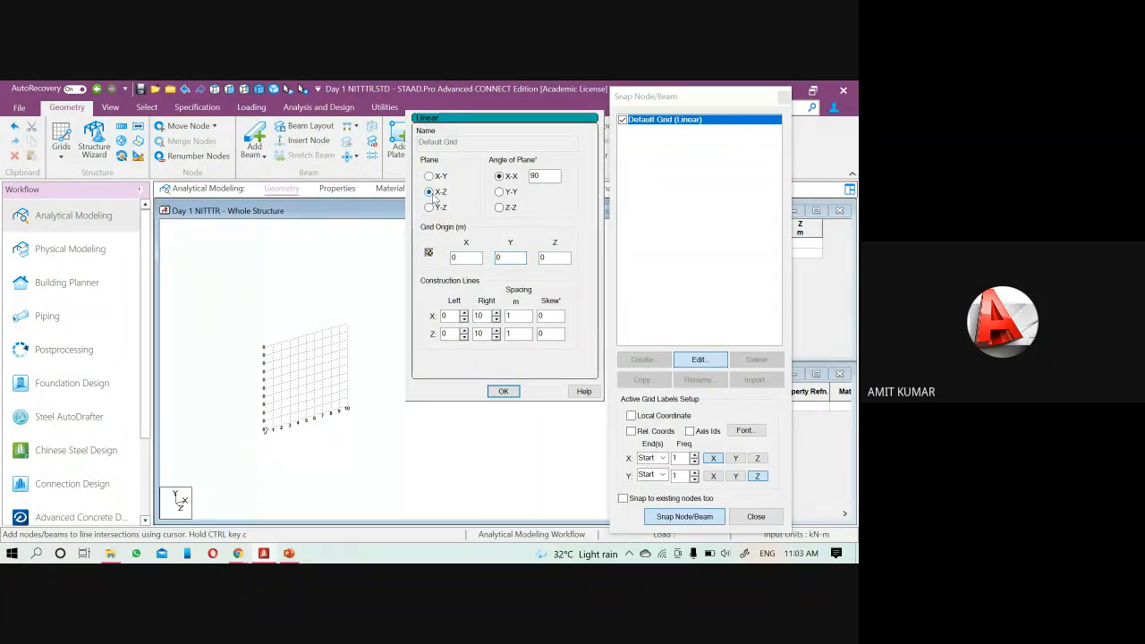
scroll(255, 447, up, 2)
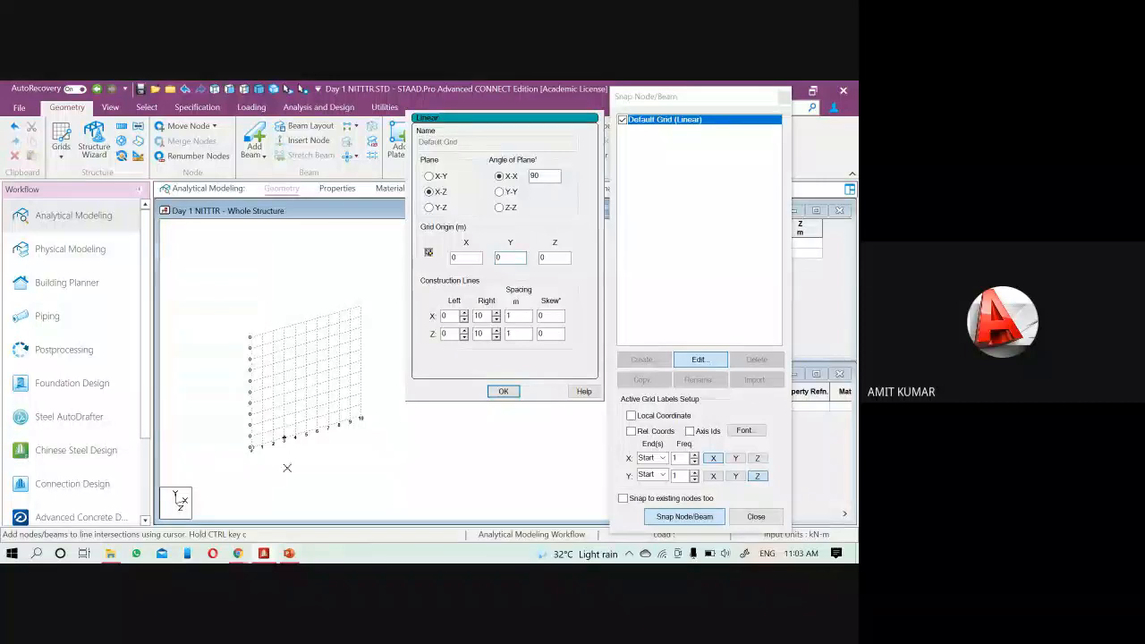
- Reset the plane angle to 0 with the Y-Y axis chosen, return the grid to the X-Y plane, and accept the settings
double_click(558, 176)
text(0)
click(500, 192)
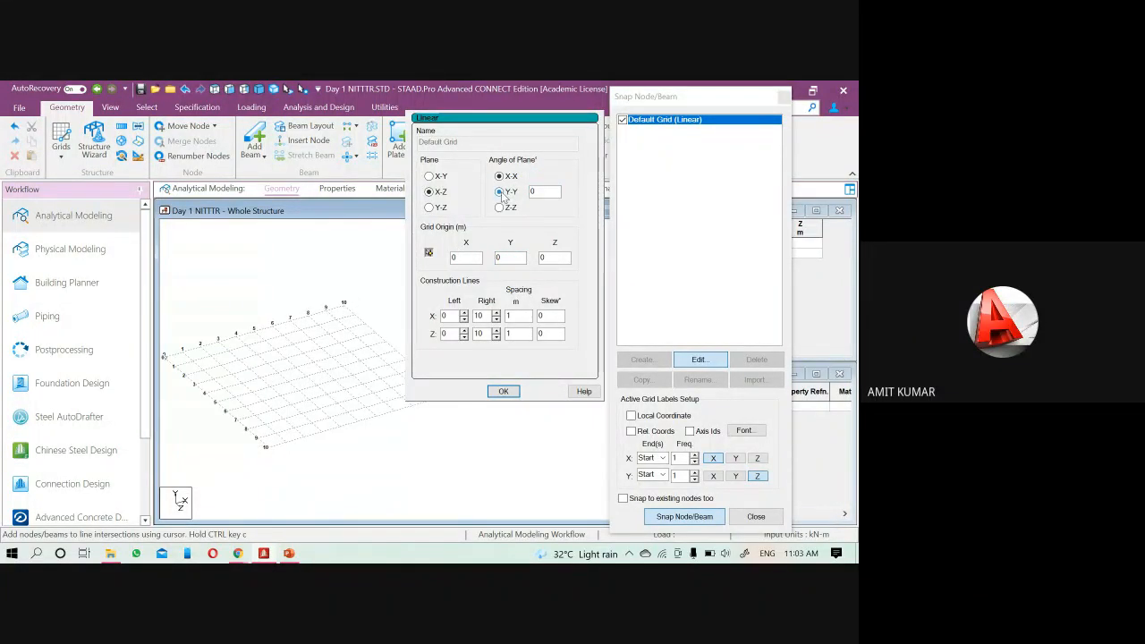
click(429, 176)
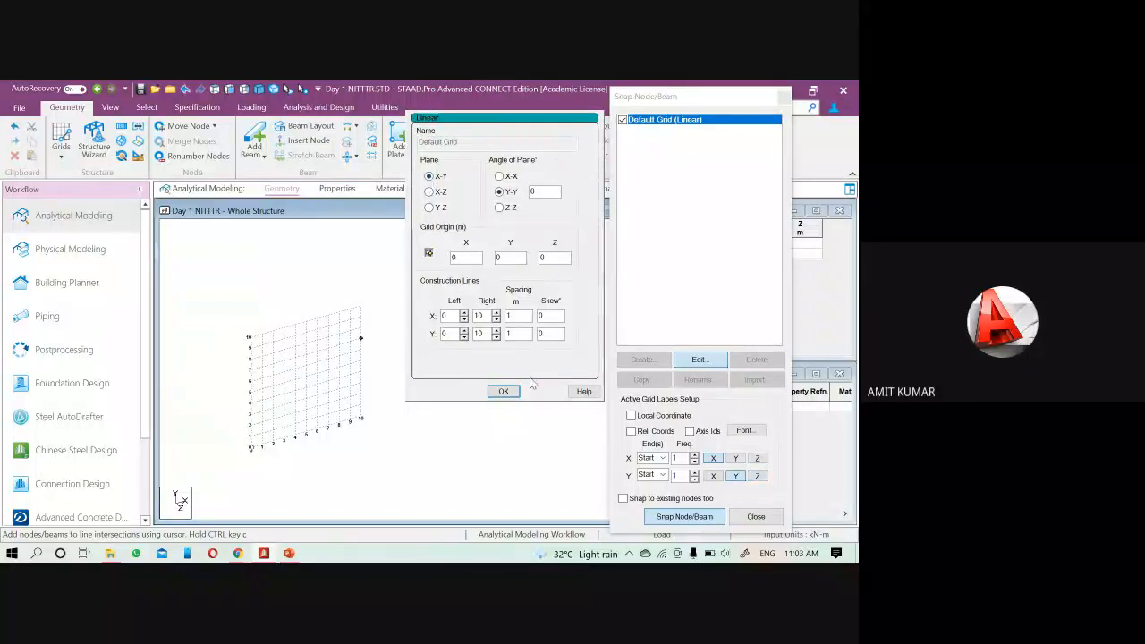
click(497, 391)
- Draw three connected beams on the X-Y grid from (0, 0) to (5, 0), up to (5, 6), and across to (8, 6)
scroll(277, 488, up, 2)
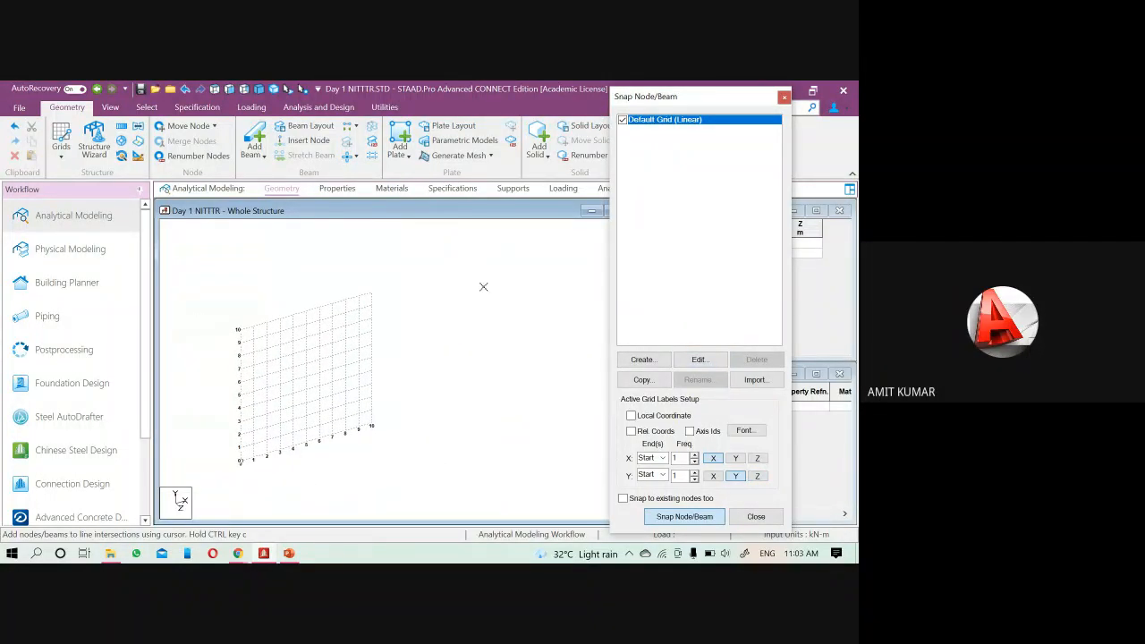
middle_drag(418, 381, 453, 355)
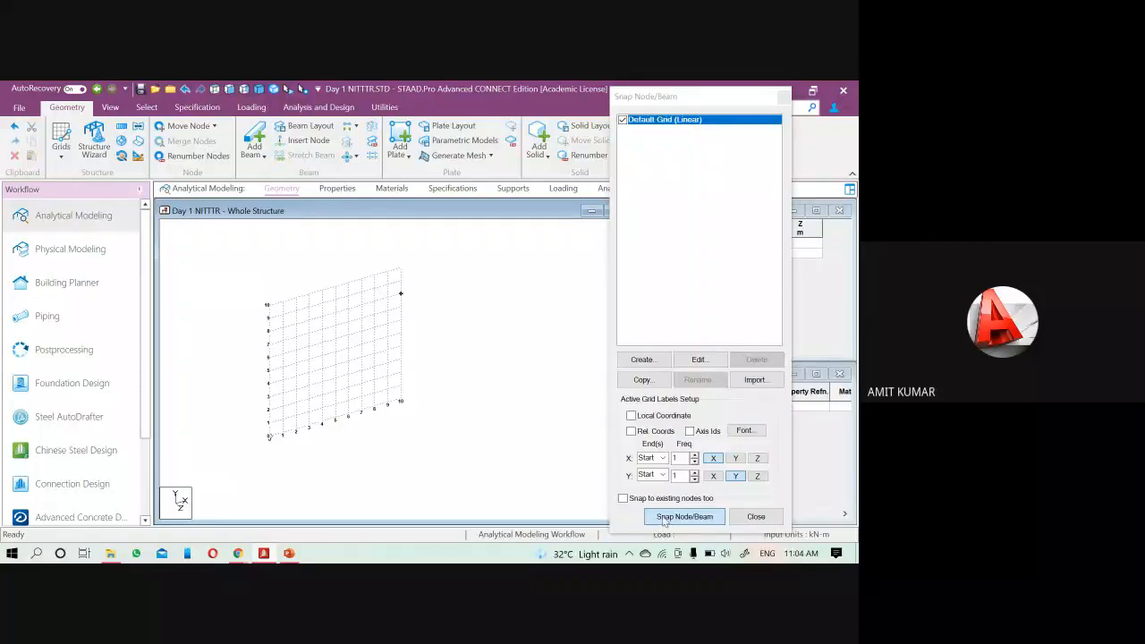
click(269, 437)
click(336, 419)
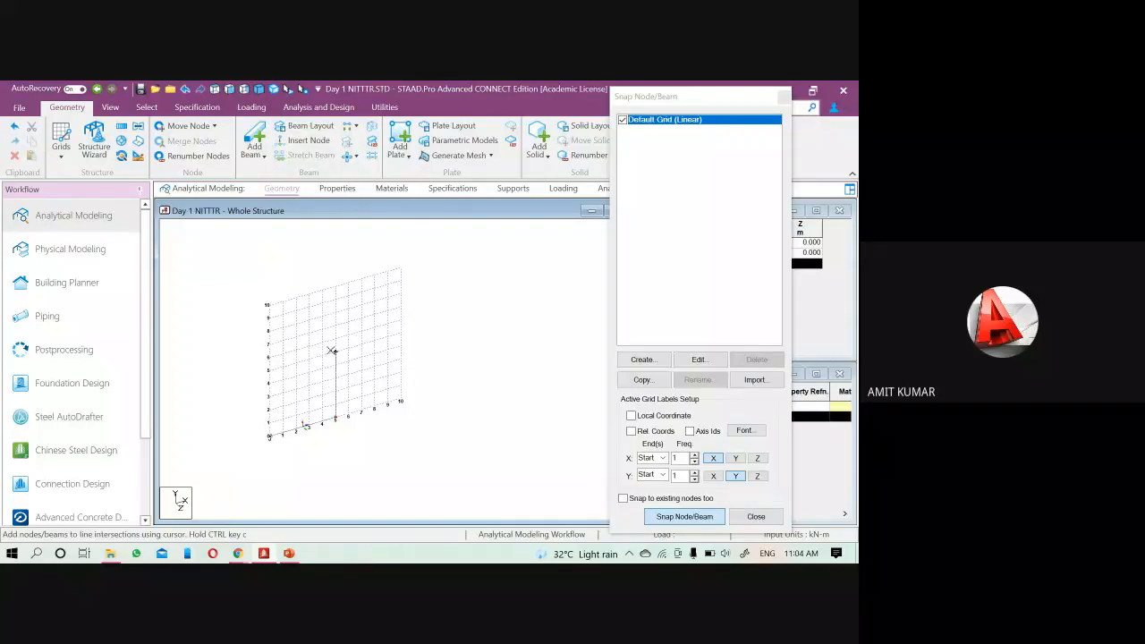
click(336, 339)
click(374, 328)
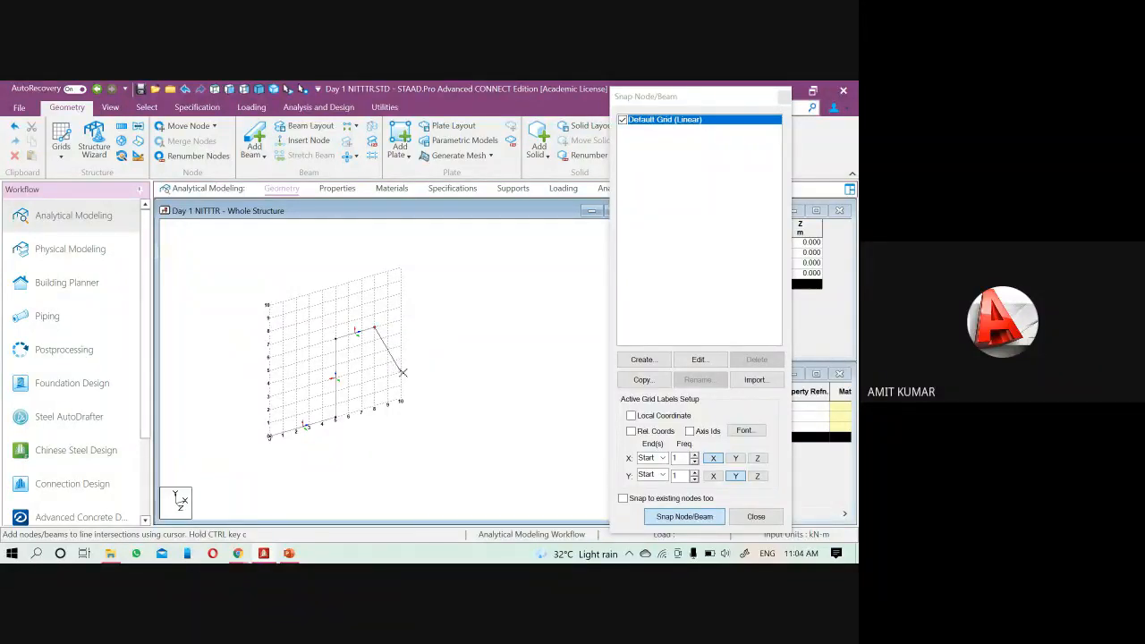
key(Escape)
scroll(378, 354, up, 2)
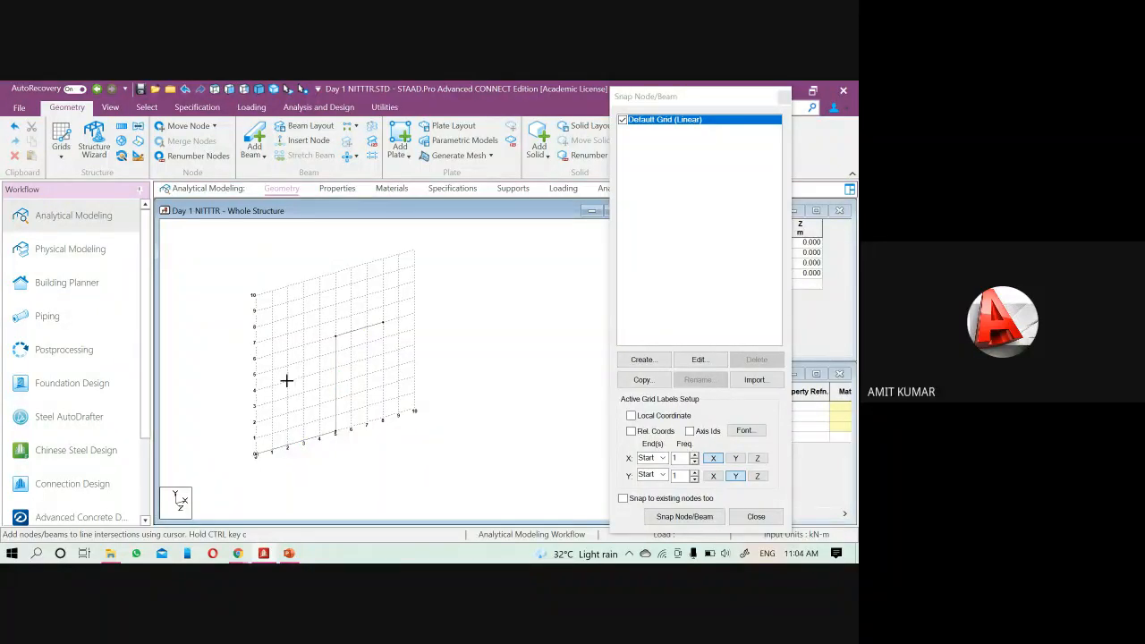
- Draw connected beams on the X-Y grid through (2, 4), (2, 8), (6, 8), (6, 4) and (10, 3)
click(683, 521)
click(682, 519)
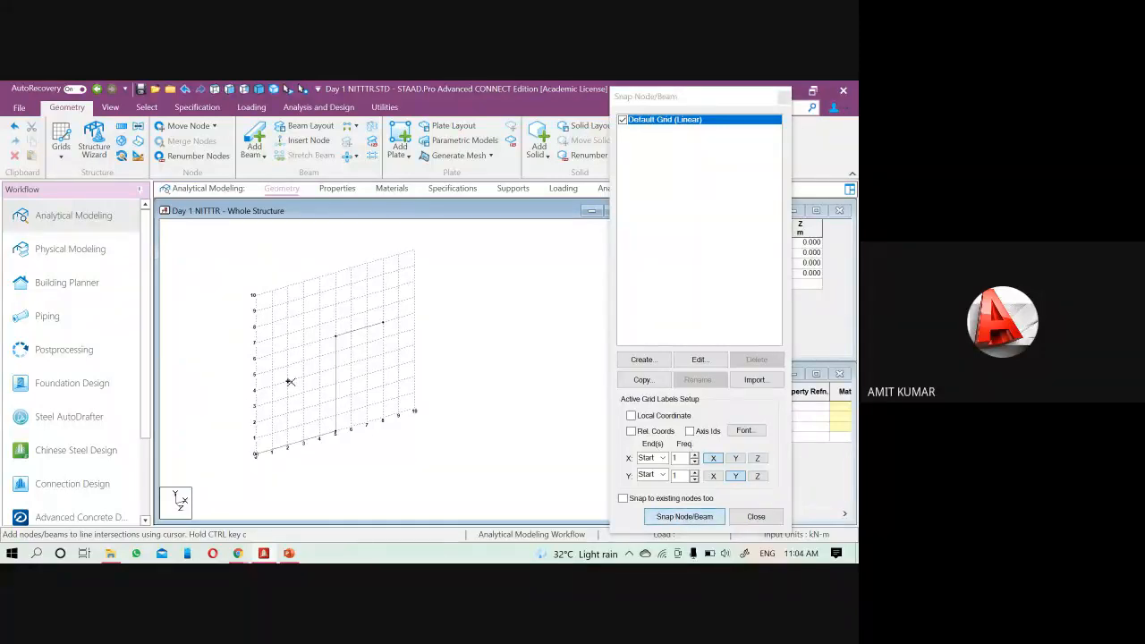
click(288, 381)
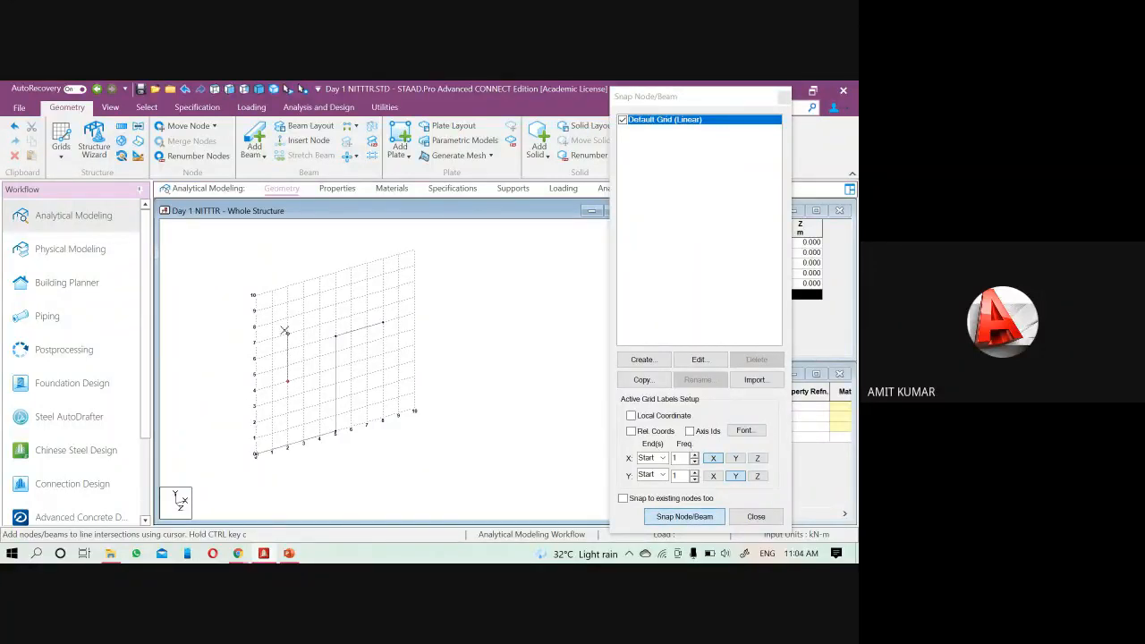
click(286, 317)
click(351, 301)
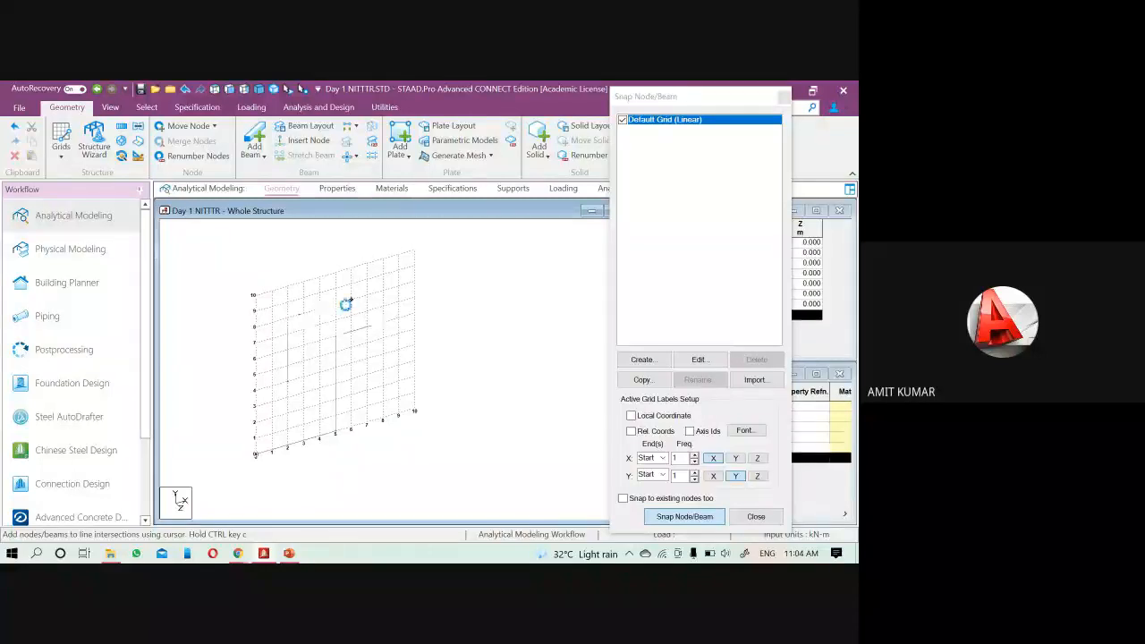
click(350, 362)
click(414, 360)
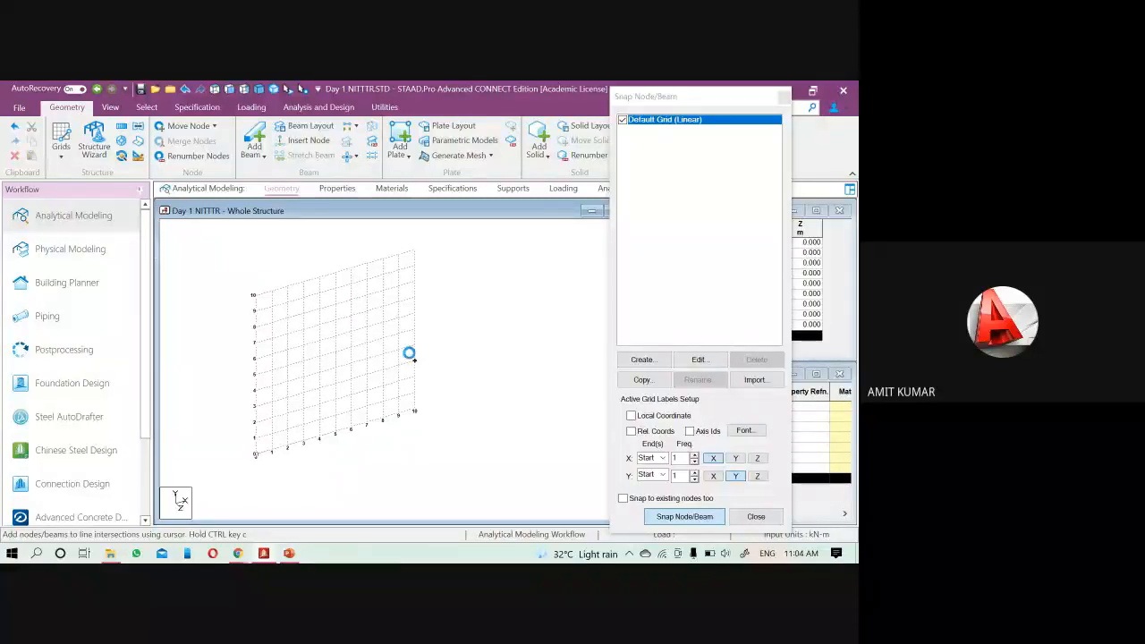
key(Escape)
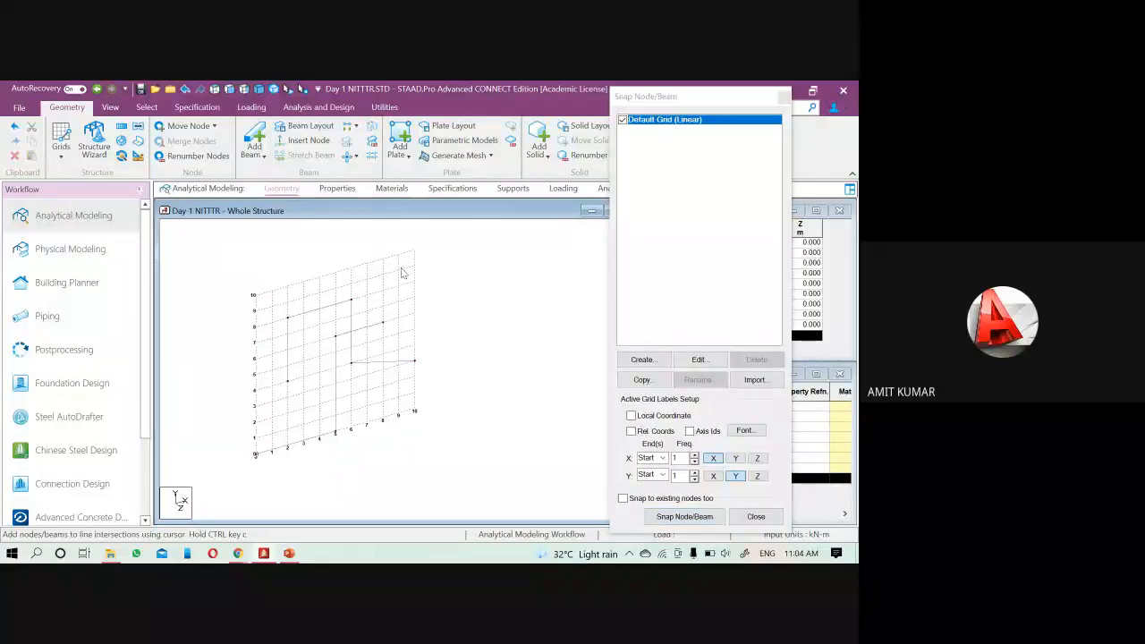
- Undo all the beams and nodes drawn on the X-Y grid
key(ctrl+z)
key(ctrl+z)
key(ctrl+z)
key(ctrl+z)
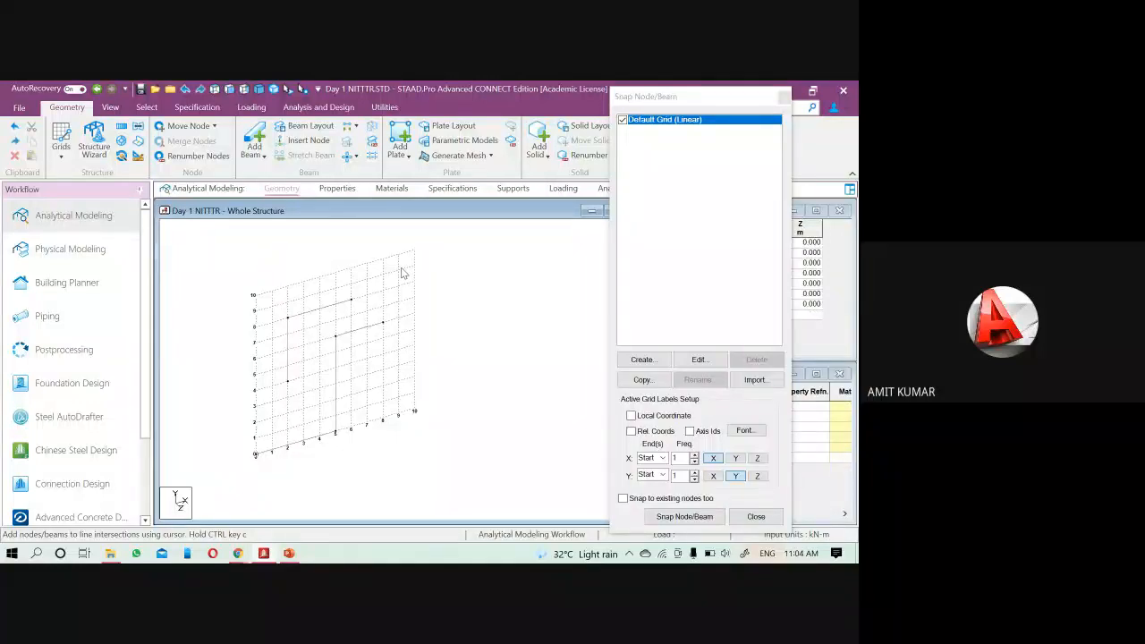
key(ctrl+z)
key(ctrl+z)
key(ctrl+z)
key(ctrl+z)
key(ctrl+z)
key(ctrl+z)
key(ctrl+z)
key(ctrl+z)
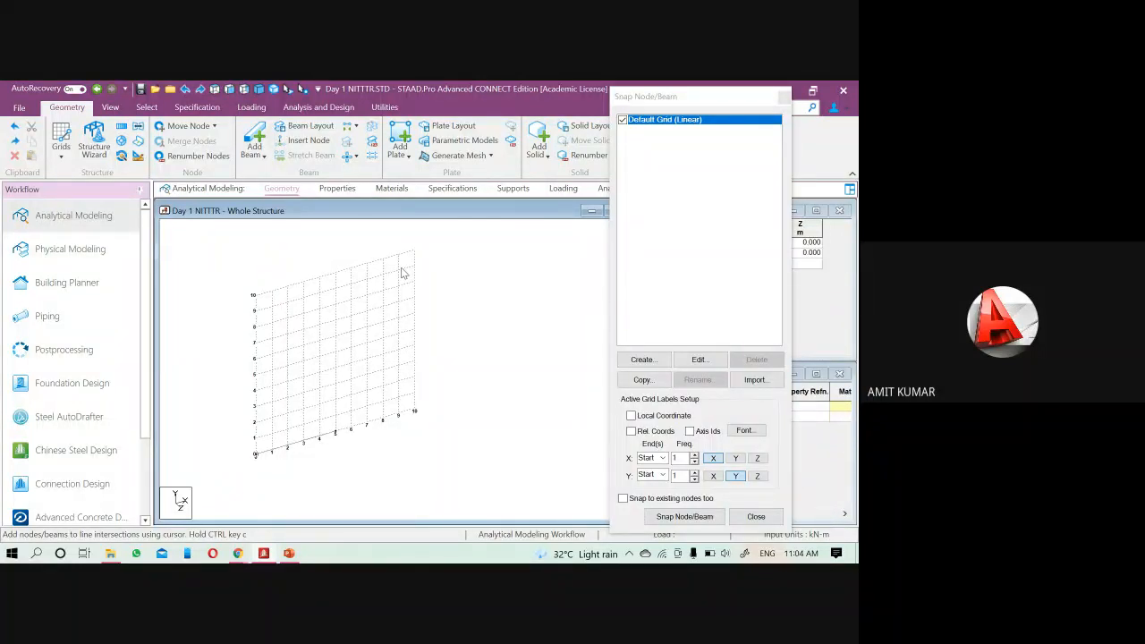
key(ctrl+z)
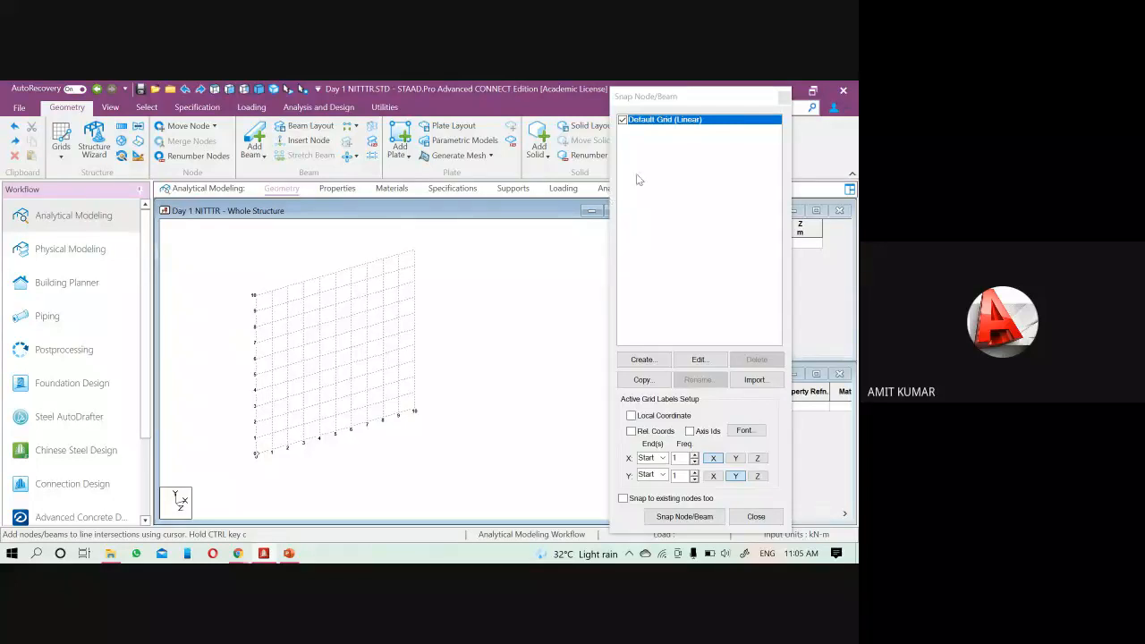
- Draw a closed 5 m by 5 m square of beams on the X-Y grid, starting and ending at the origin
click(675, 520)
click(256, 455)
click(256, 374)
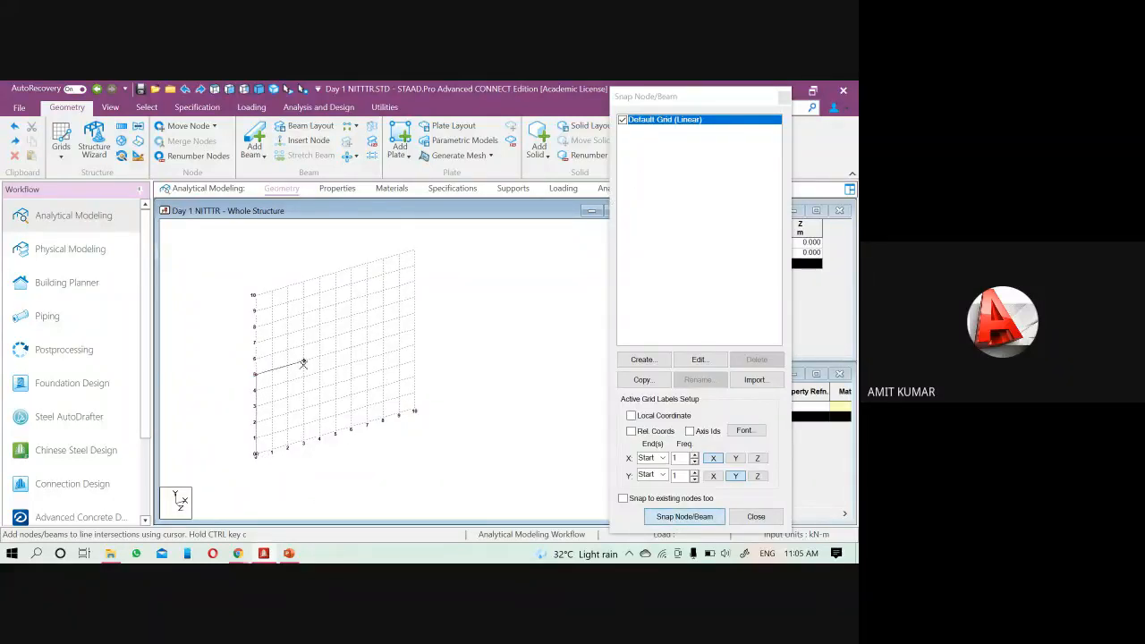
click(334, 352)
click(334, 433)
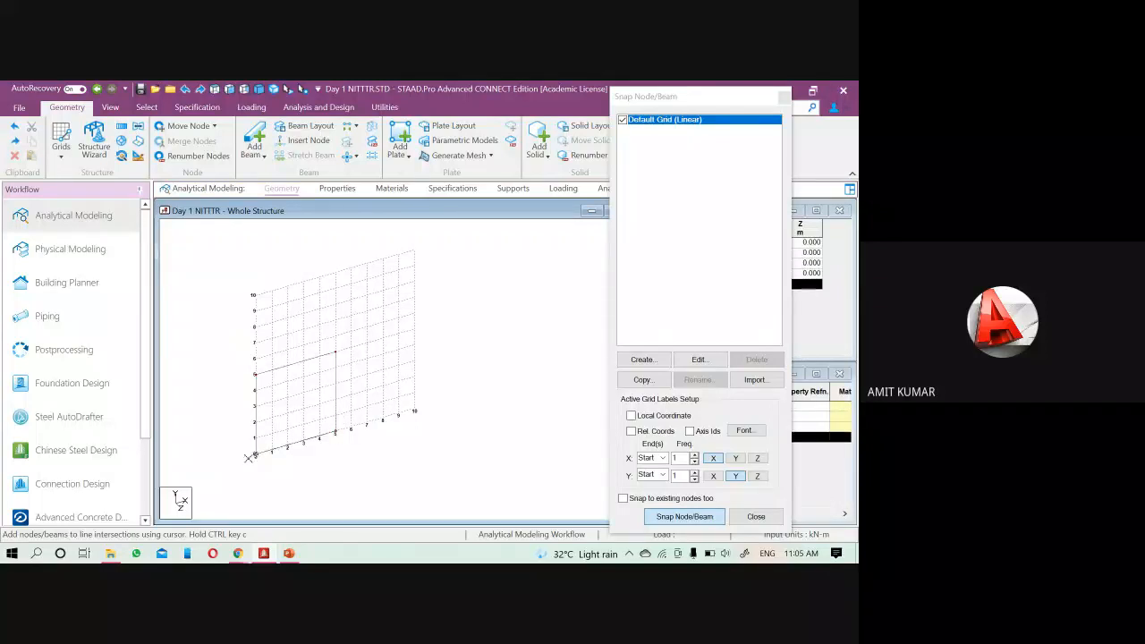
click(250, 458)
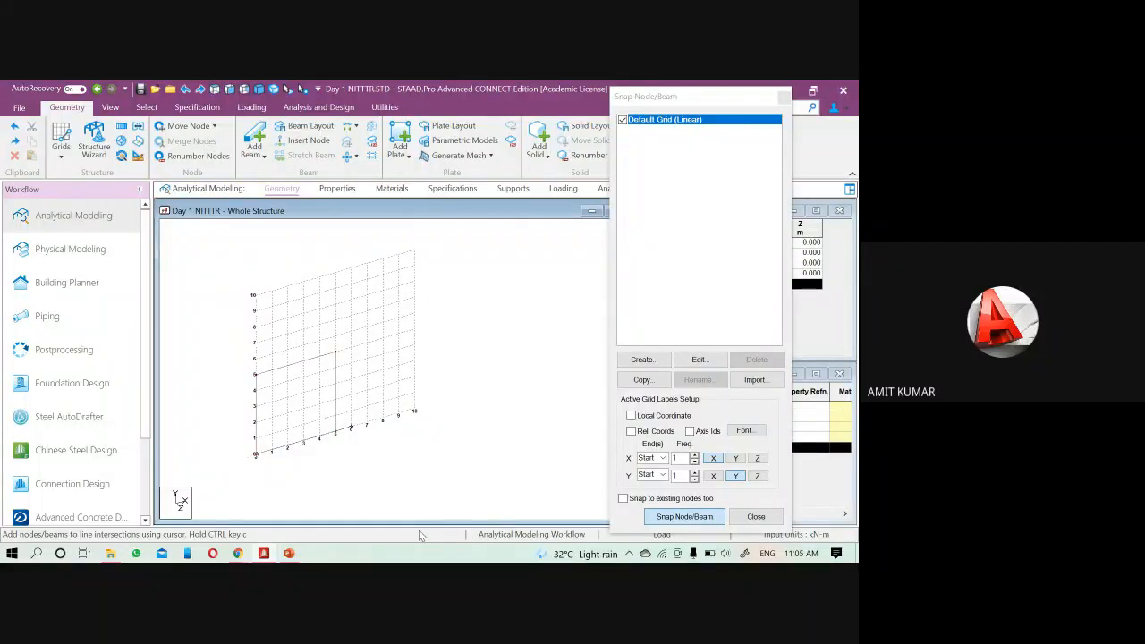
key(Escape)
- Edit the default grid to lie in the X-Z plane and accept the settings
click(698, 359)
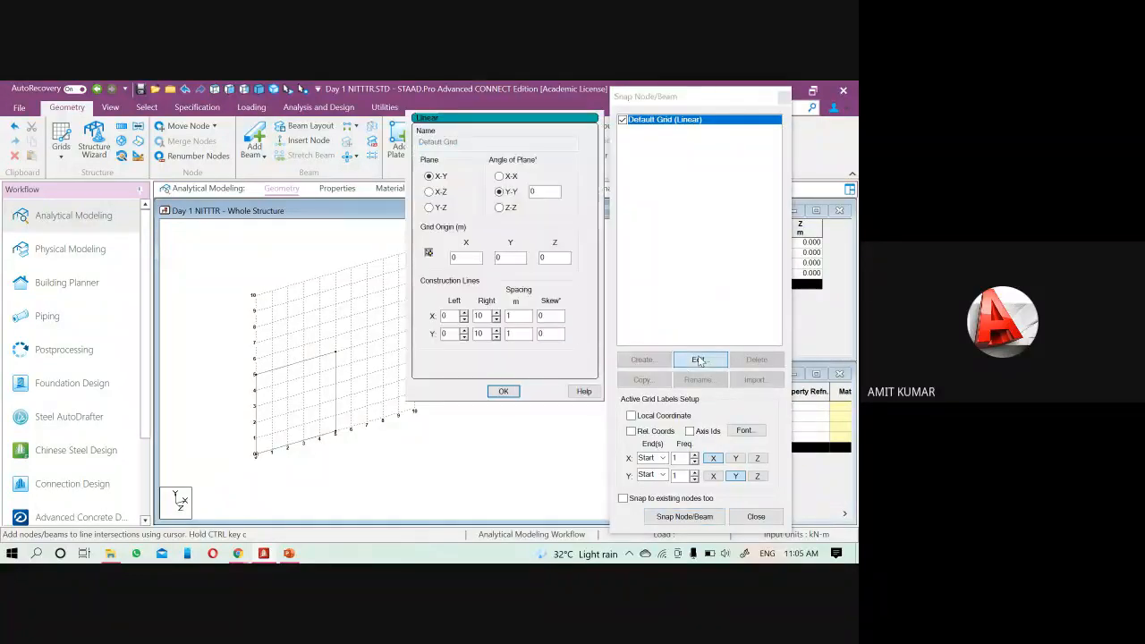
click(429, 191)
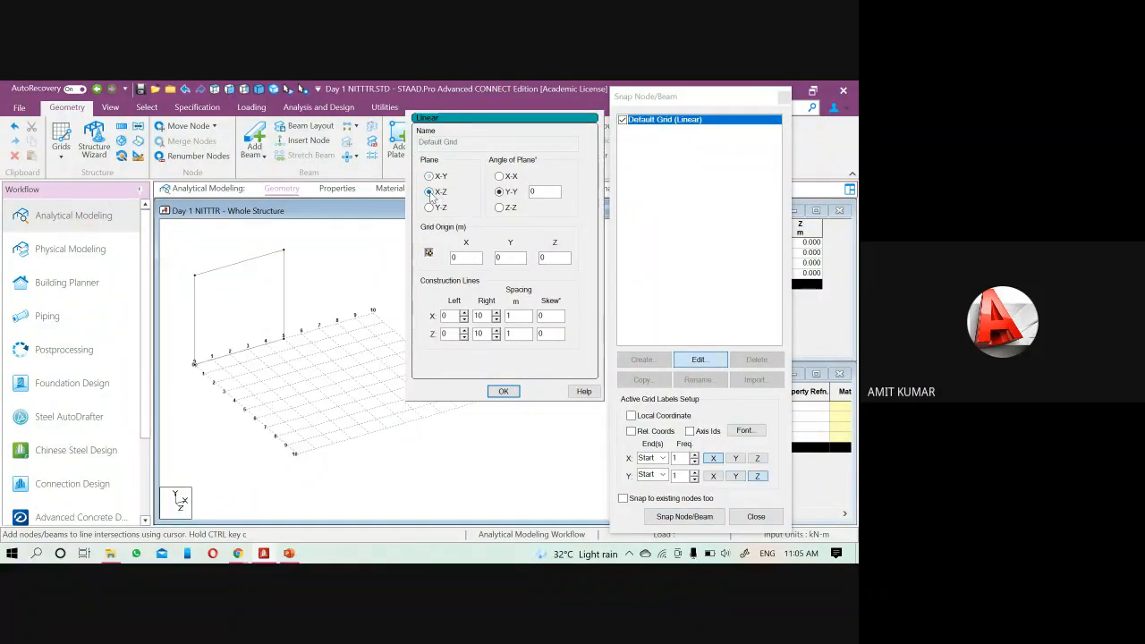
click(503, 391)
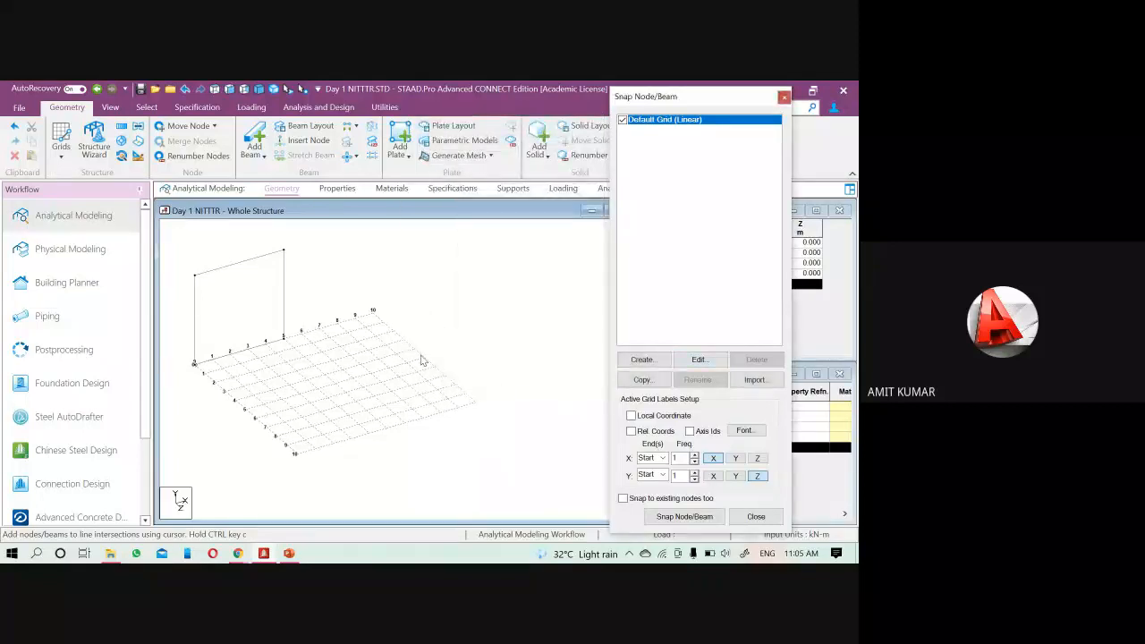
- Draw beams on the X-Z grid from the origin to (0, 0, 5), (5, 0, 5) and (5, 0, 0) to complete the base square
click(683, 518)
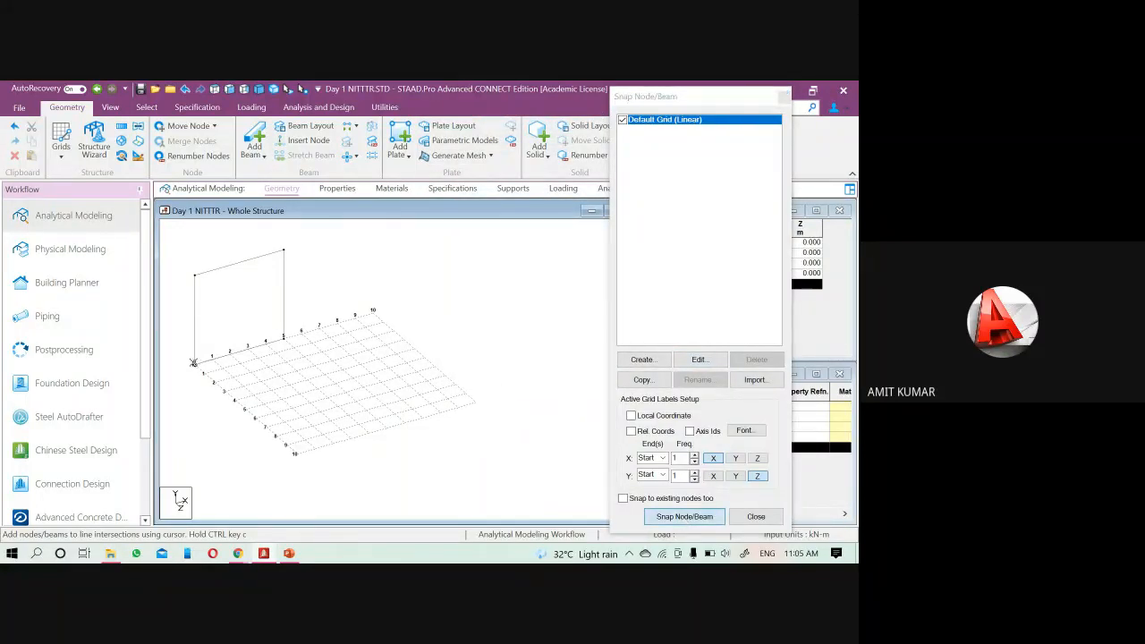
click(245, 408)
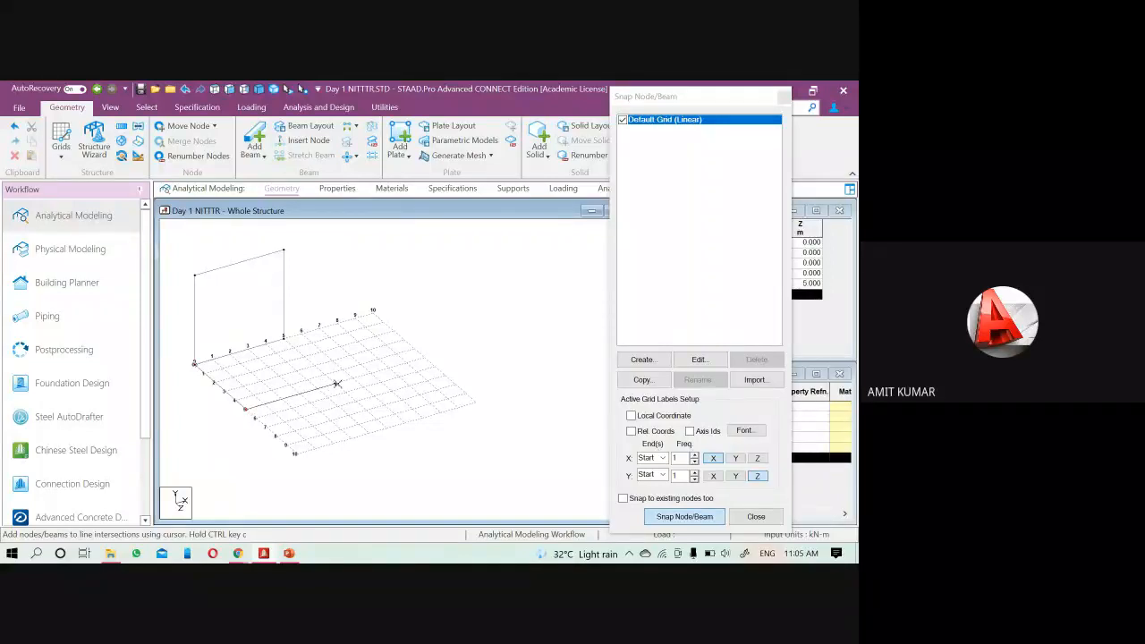
click(336, 382)
click(282, 336)
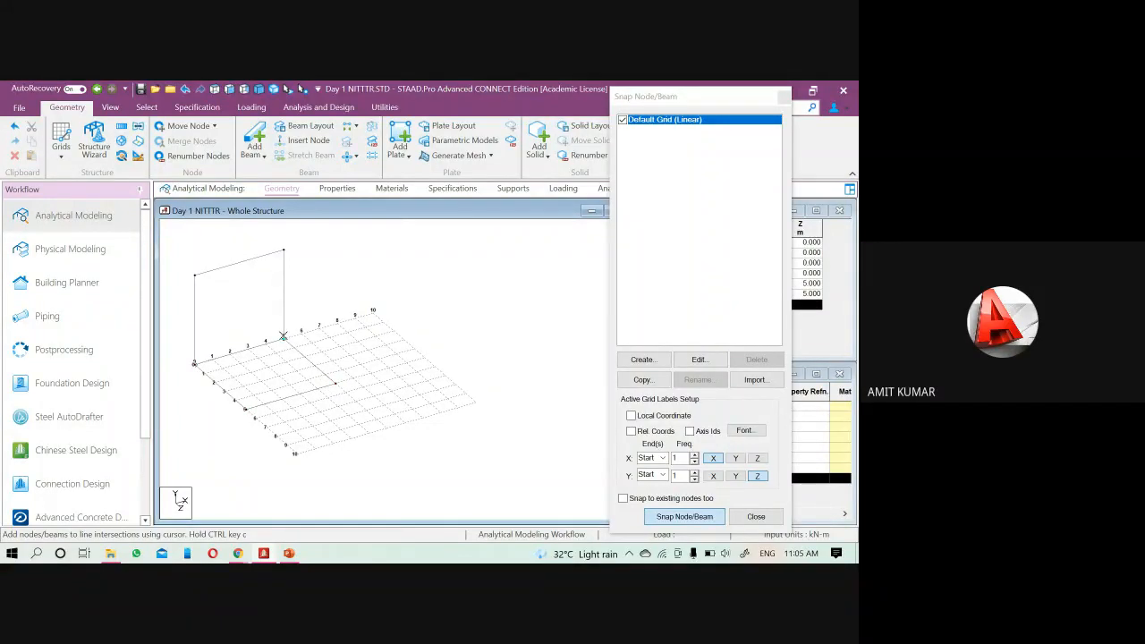
key(Escape)
- Set the X-Z grid's Y origin to 5 m and accept the change
click(700, 359)
double_click(503, 257)
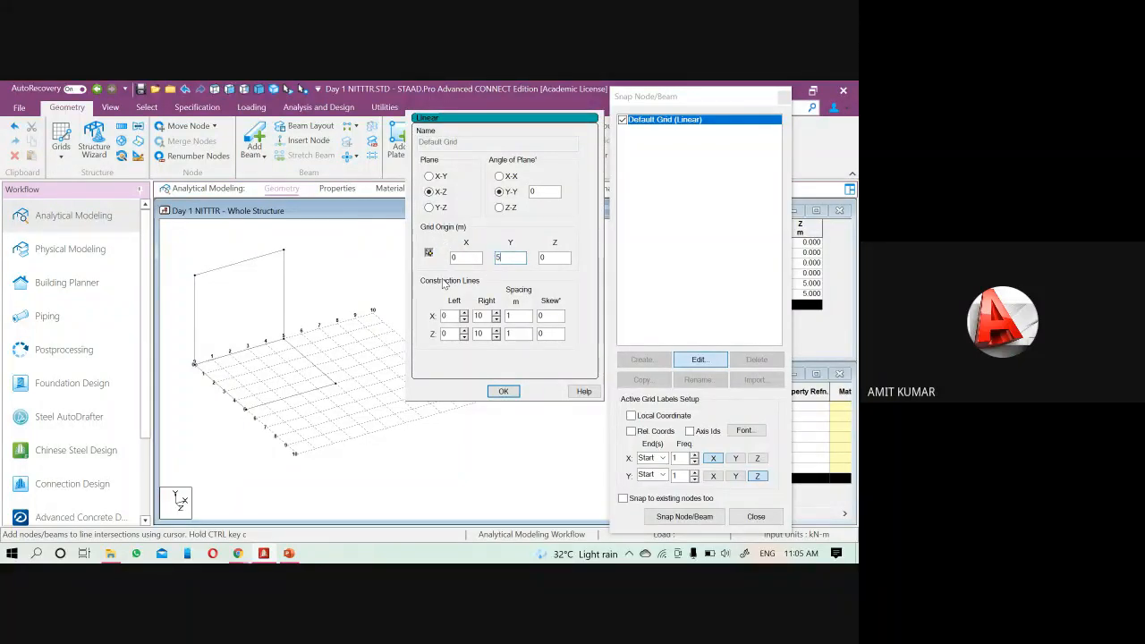
text(5)
click(553, 257)
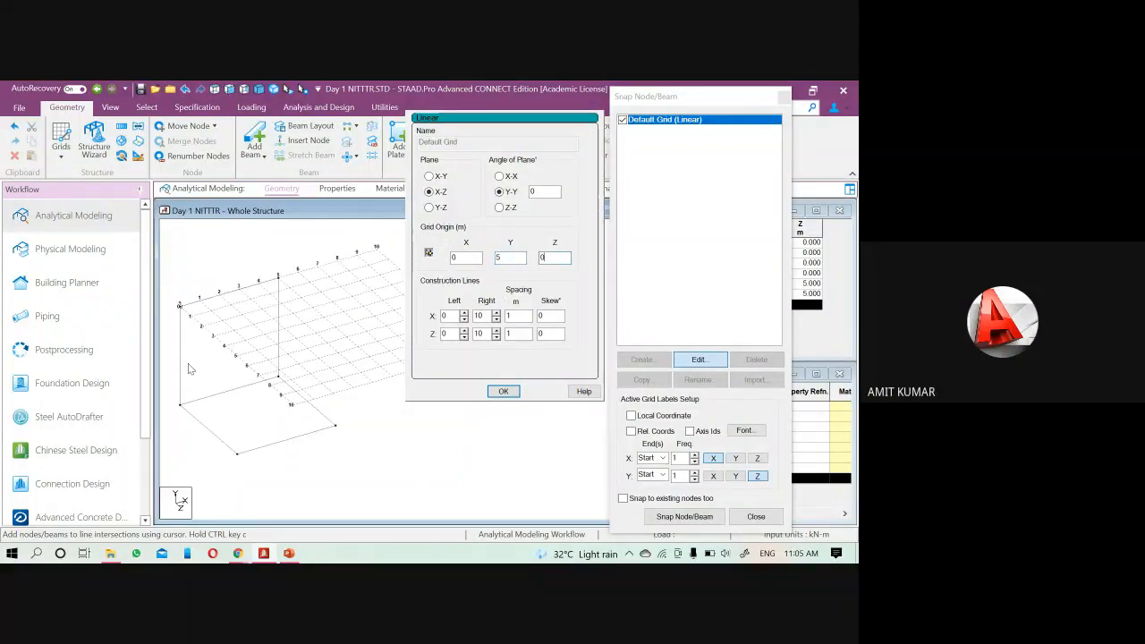
click(503, 390)
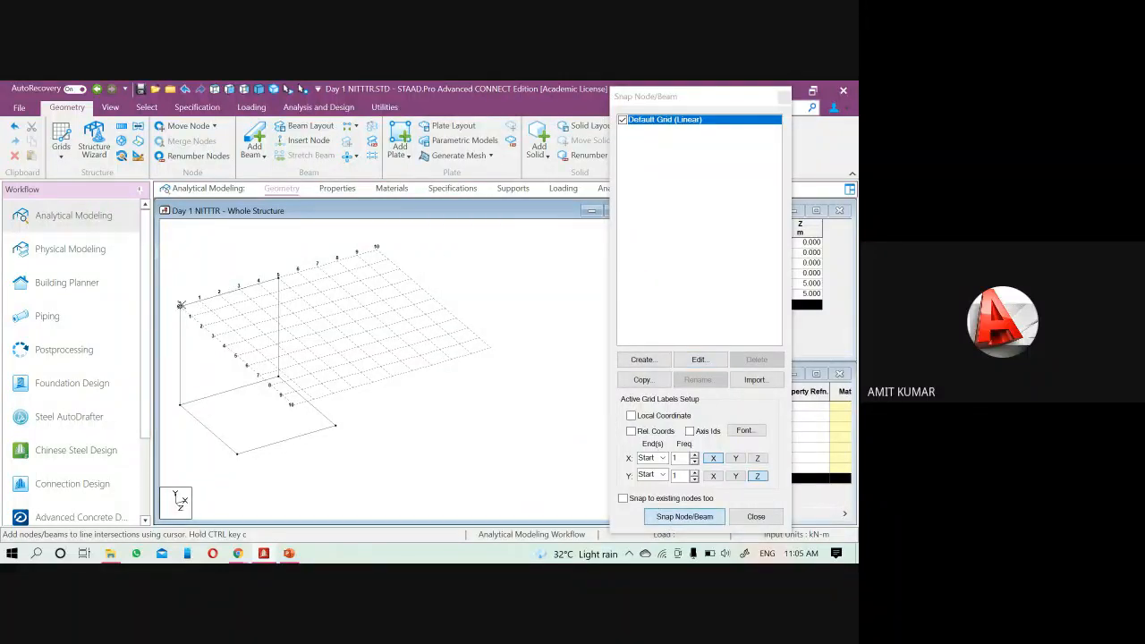
- Draw beams at the 5 m level from (0, 5, 0) through (0, 5, 5) and (5, 5, 5) to (5, 5, 0), then close the grid window
click(235, 355)
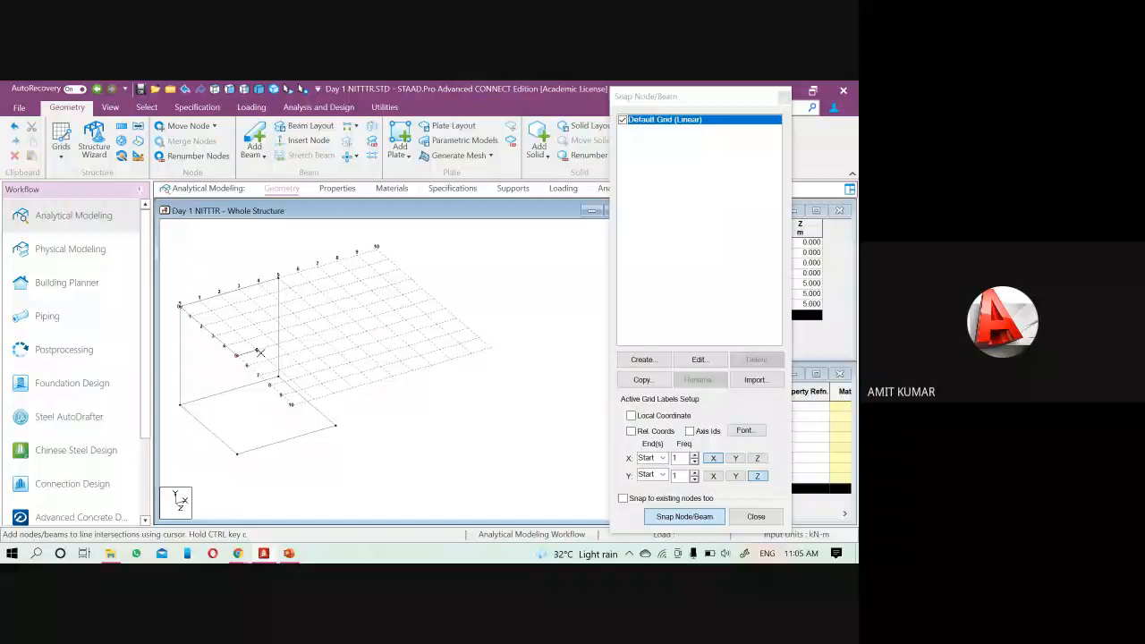
click(334, 326)
click(277, 276)
click(490, 347)
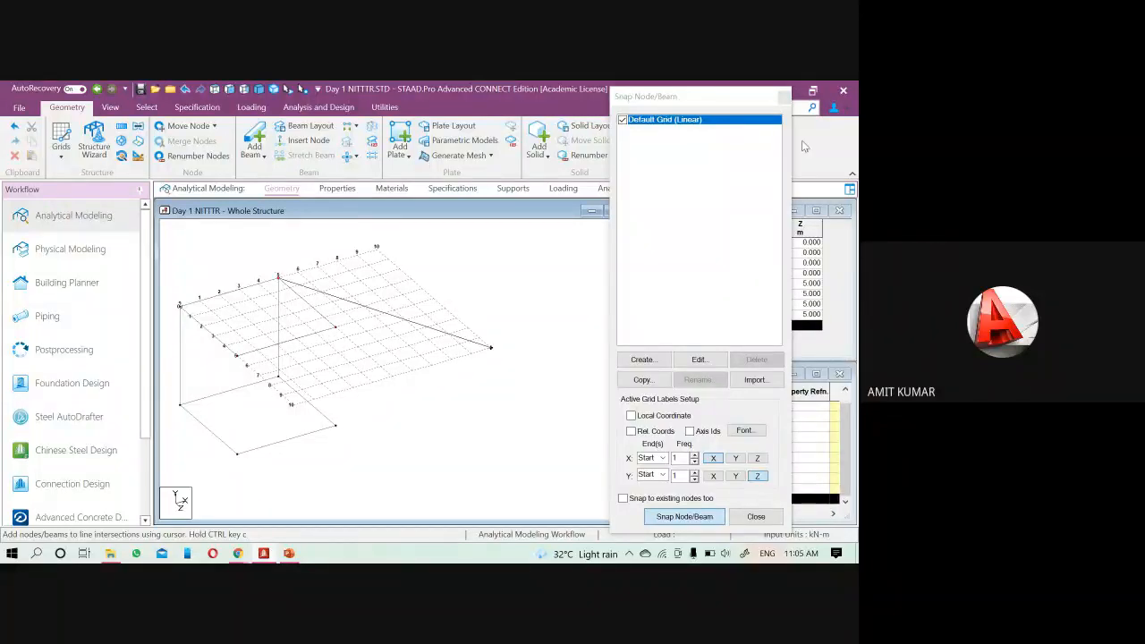
click(784, 96)
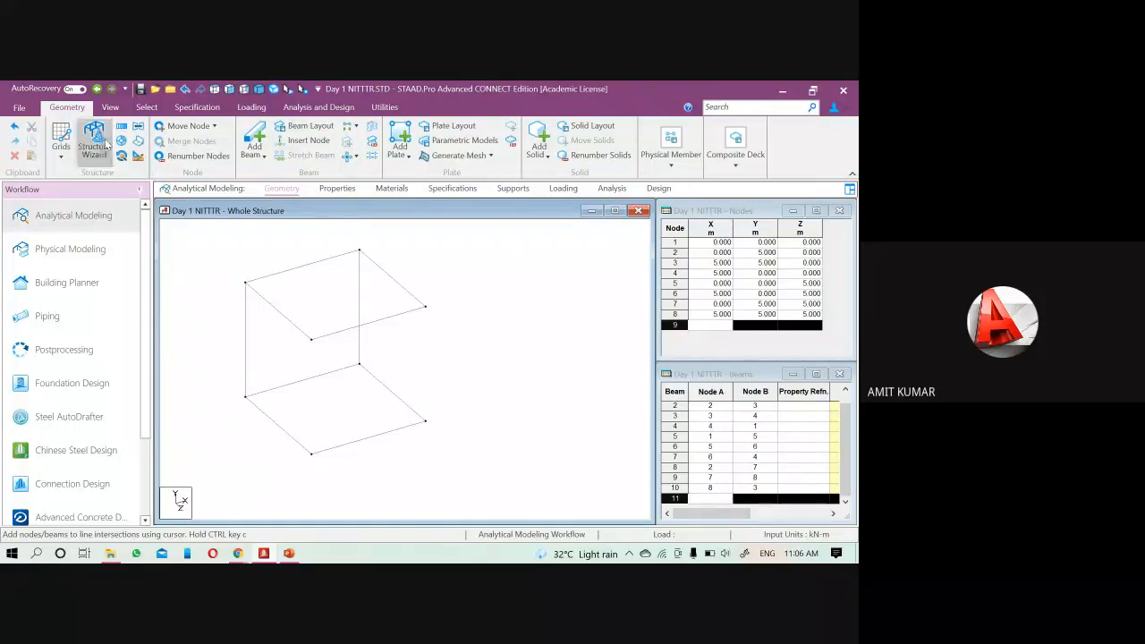
- Reopen the beam grid, switch it to the Y-Z plane, and set its Y origin to 0
click(62, 152)
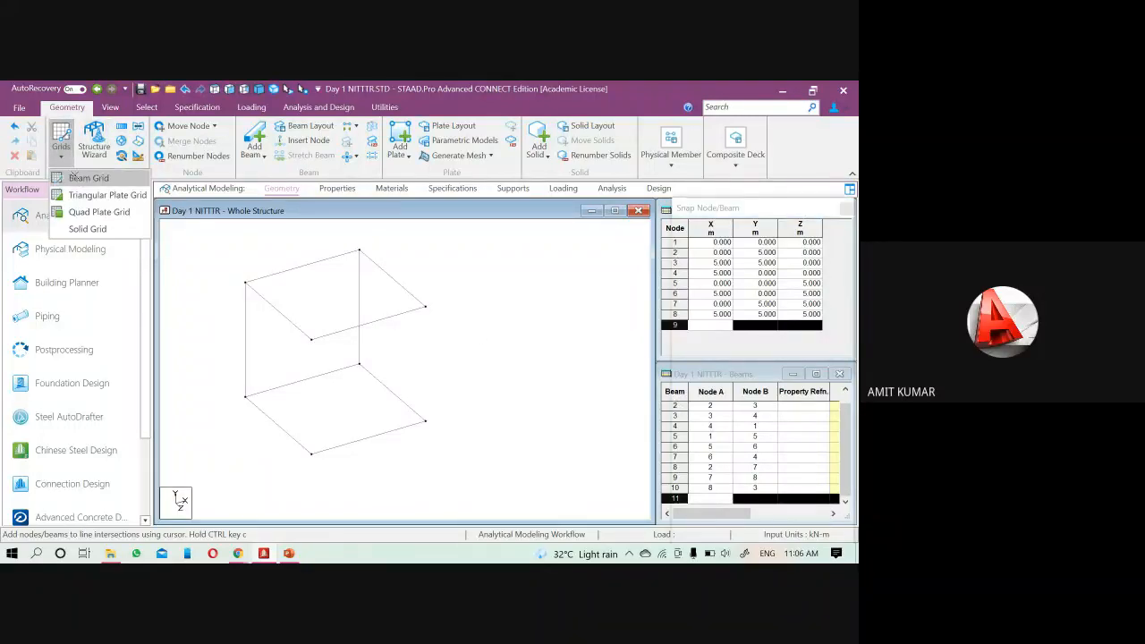
click(85, 177)
click(759, 471)
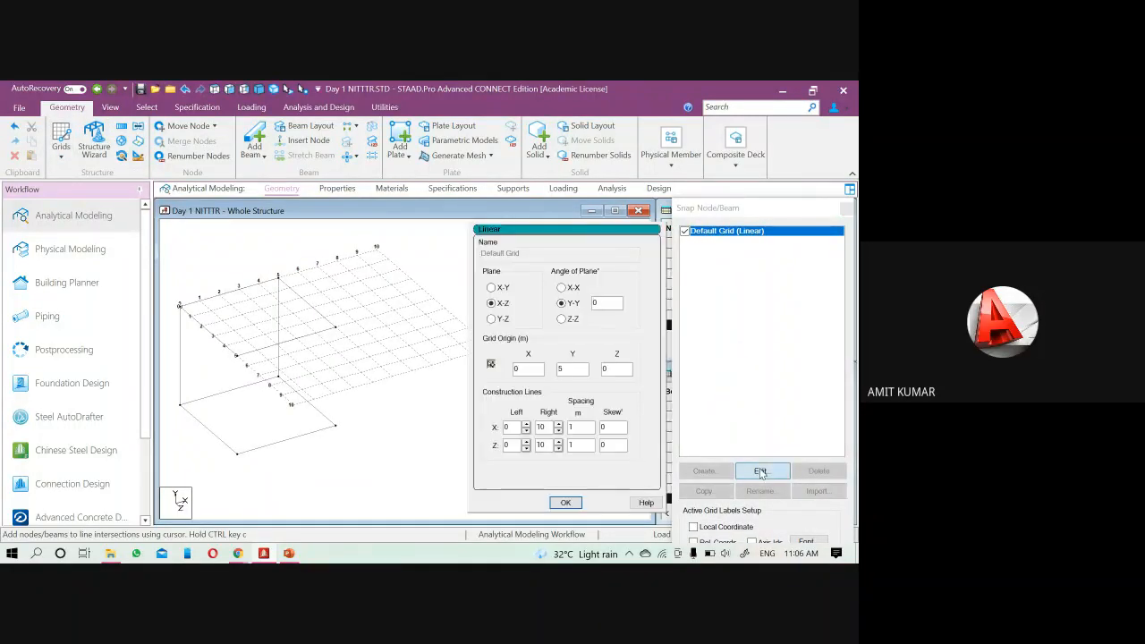
click(491, 319)
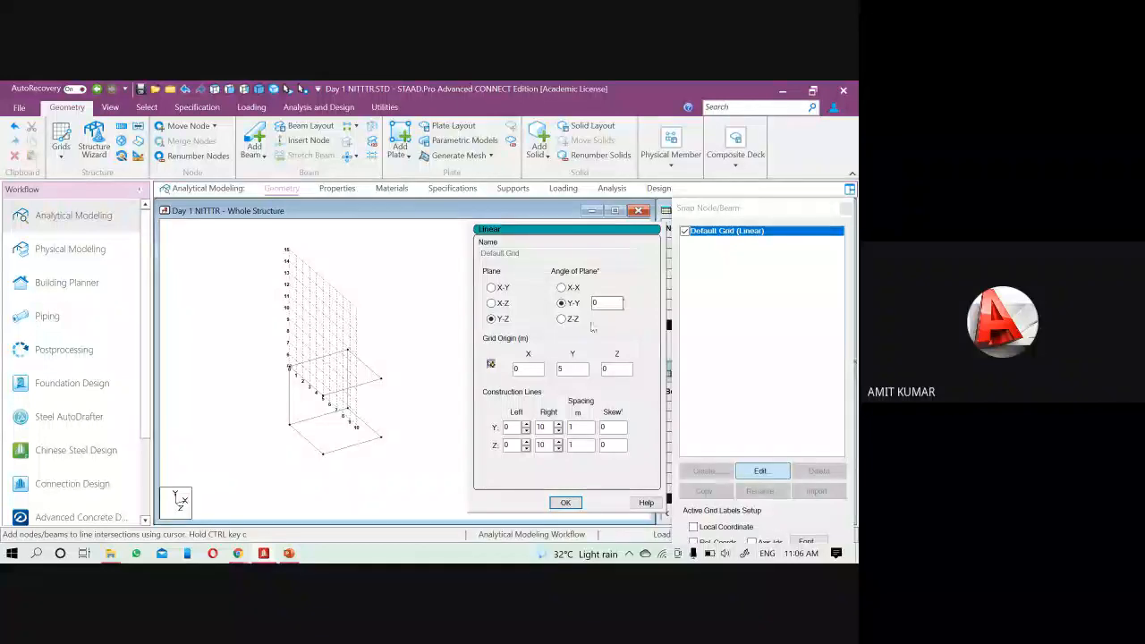
double_click(563, 368)
click(538, 366)
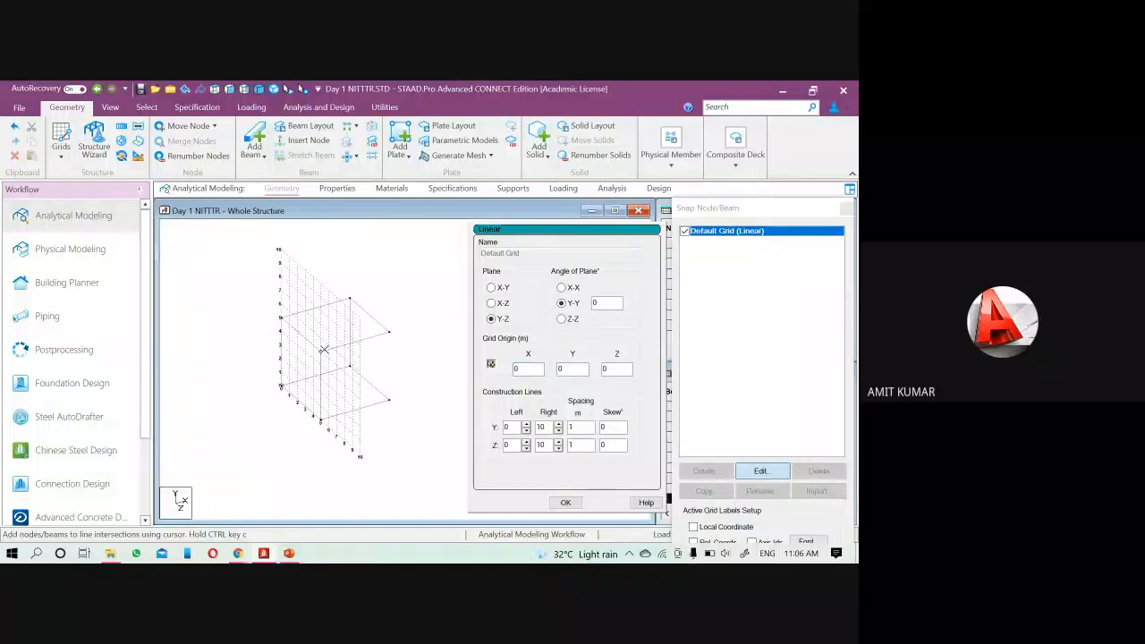
click(565, 501)
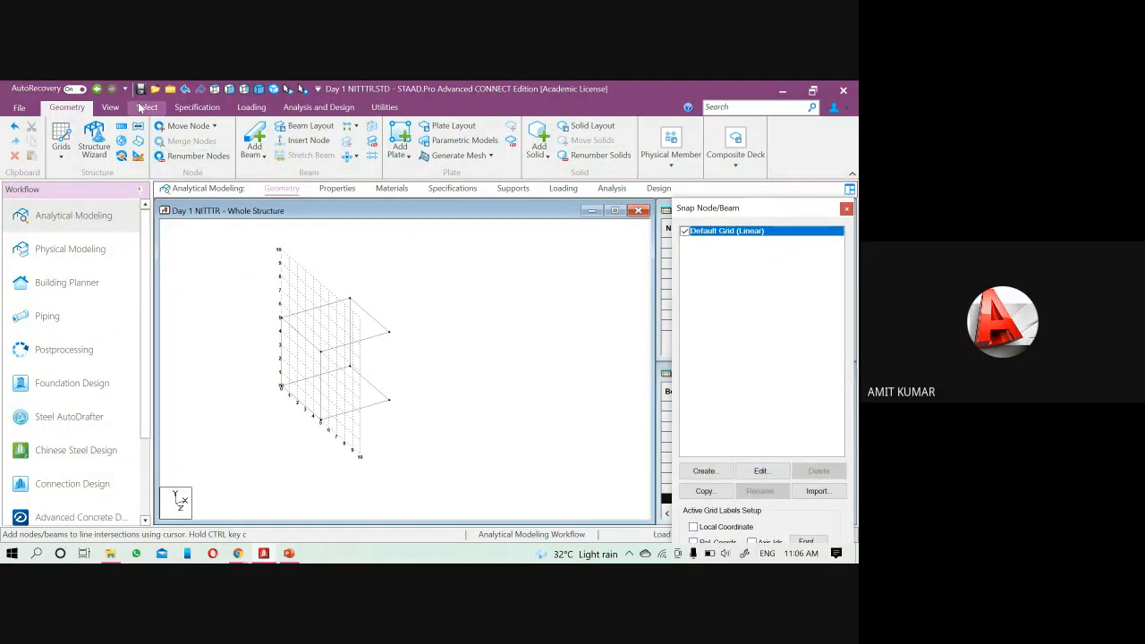
- Set the Y-Z grid's X origin to 5 m and accept the change
click(233, 92)
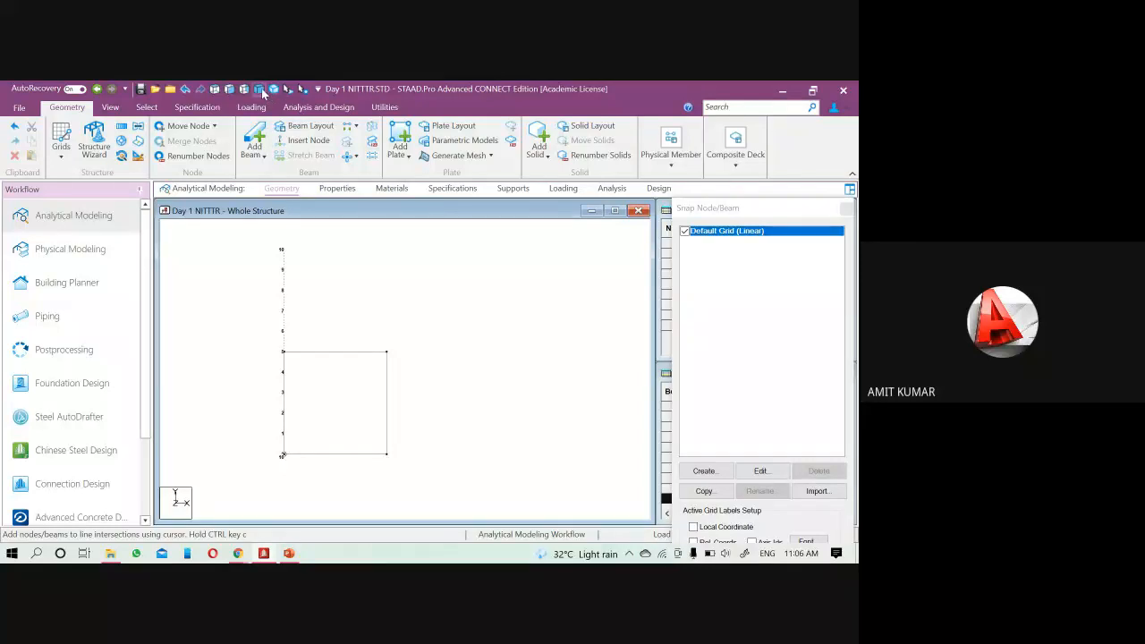
click(259, 89)
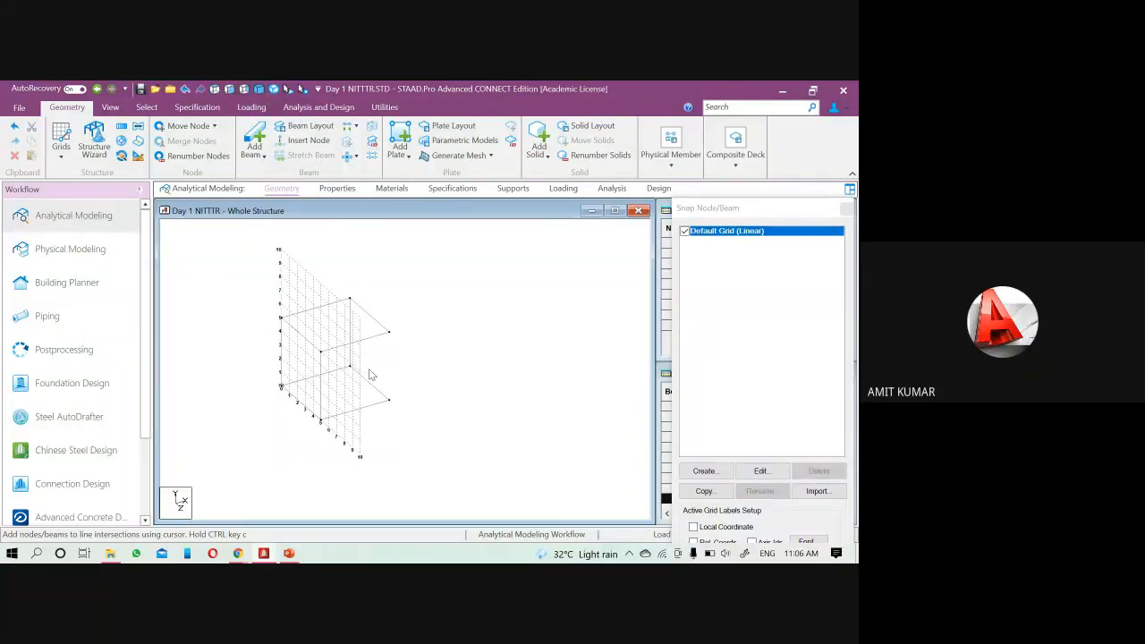
click(759, 470)
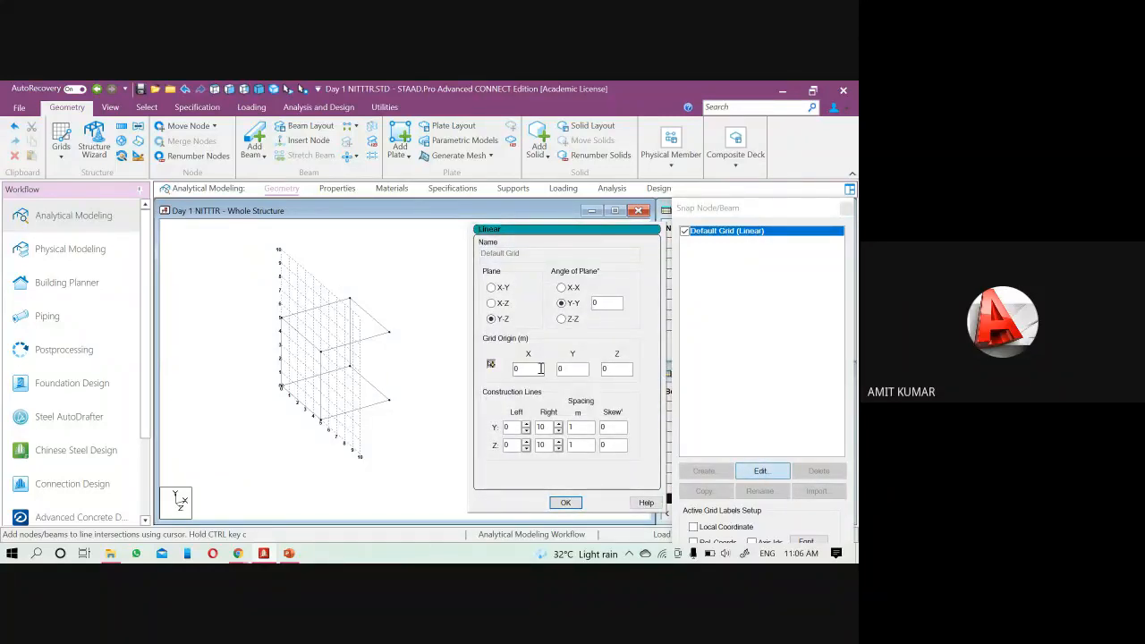
drag(540, 368, 491, 384)
text(5)
click(565, 501)
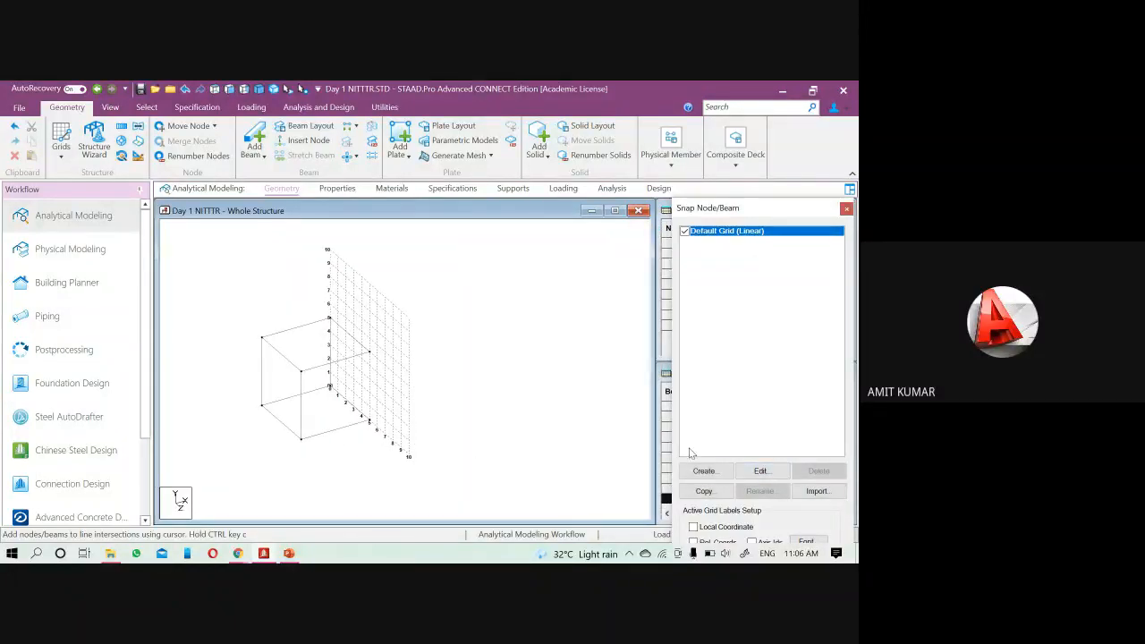
- Reposition the Snap Node/Beam window so that all of its controls can be reached
drag(709, 212, 689, 149)
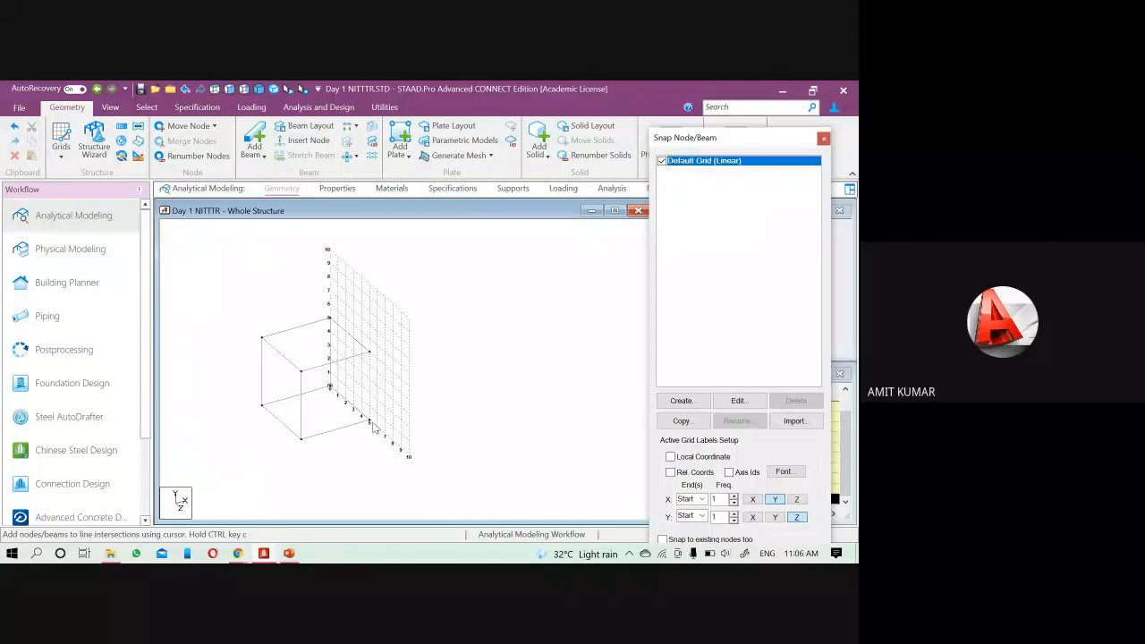
drag(700, 139, 741, 190)
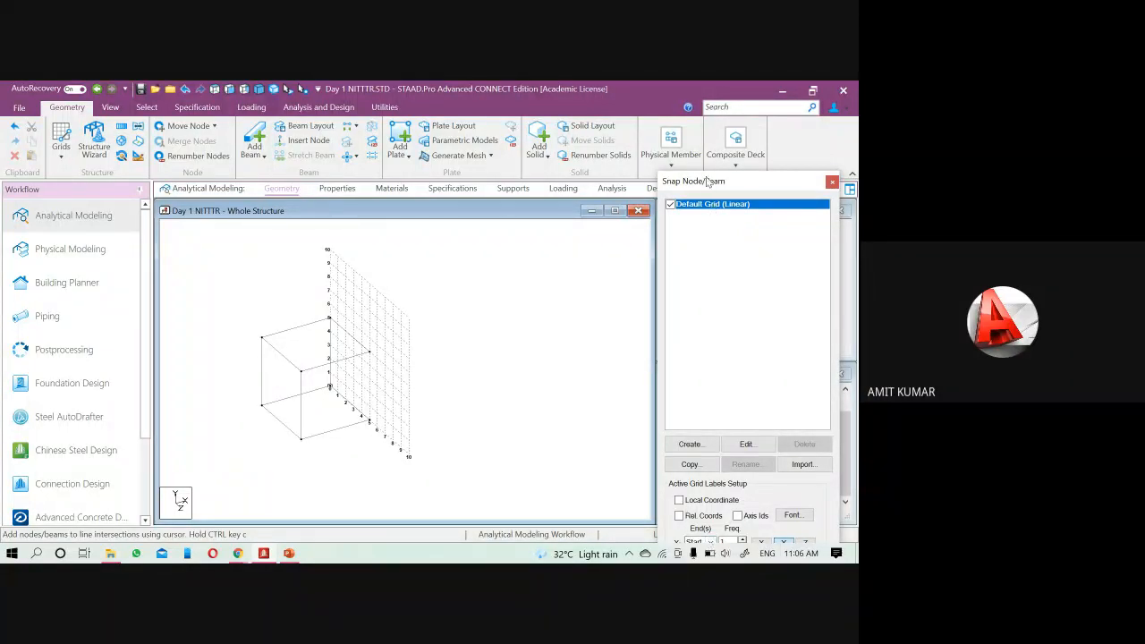
drag(707, 181, 694, 91)
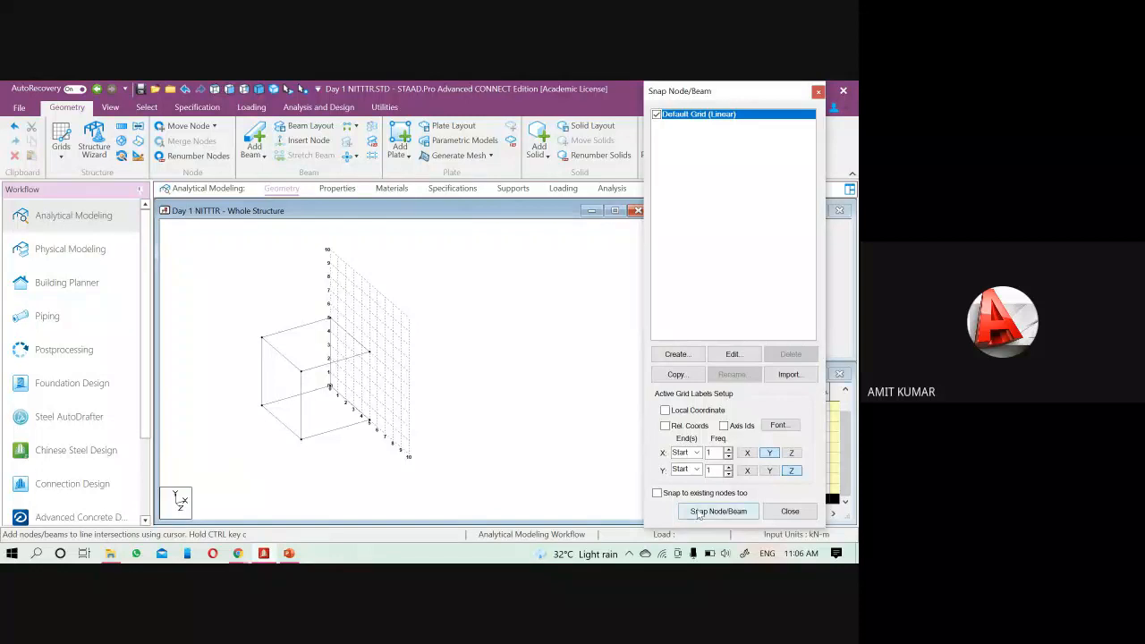
- Draw the vertical beam between (5, 0, 5) and (5, 5, 5) on the Y-Z grid, then close the grid window
click(698, 513)
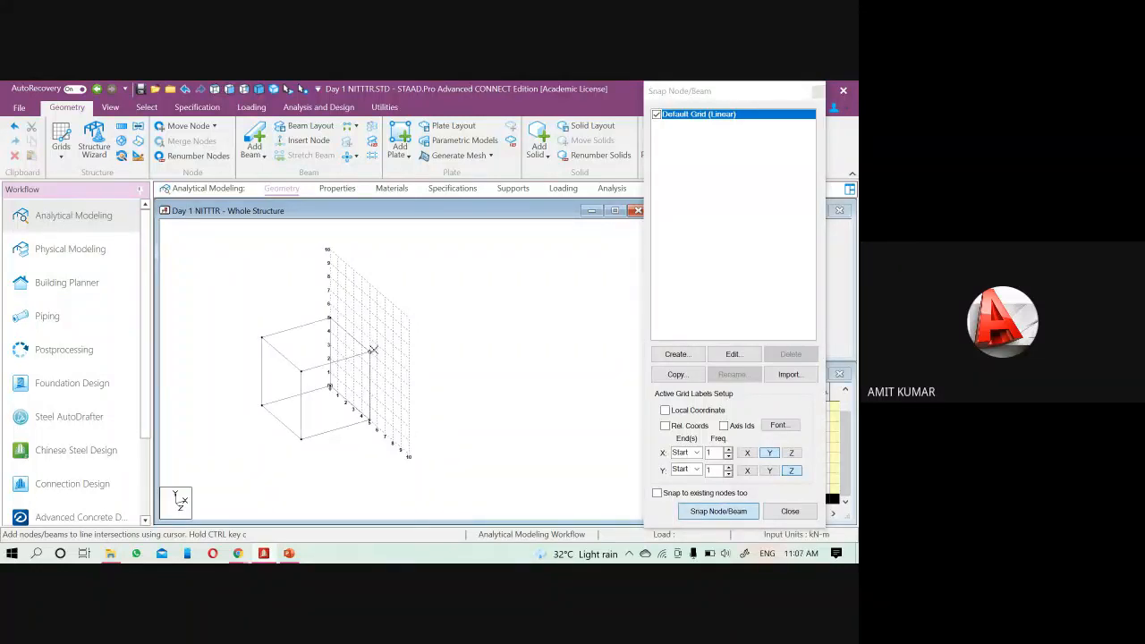
click(817, 91)
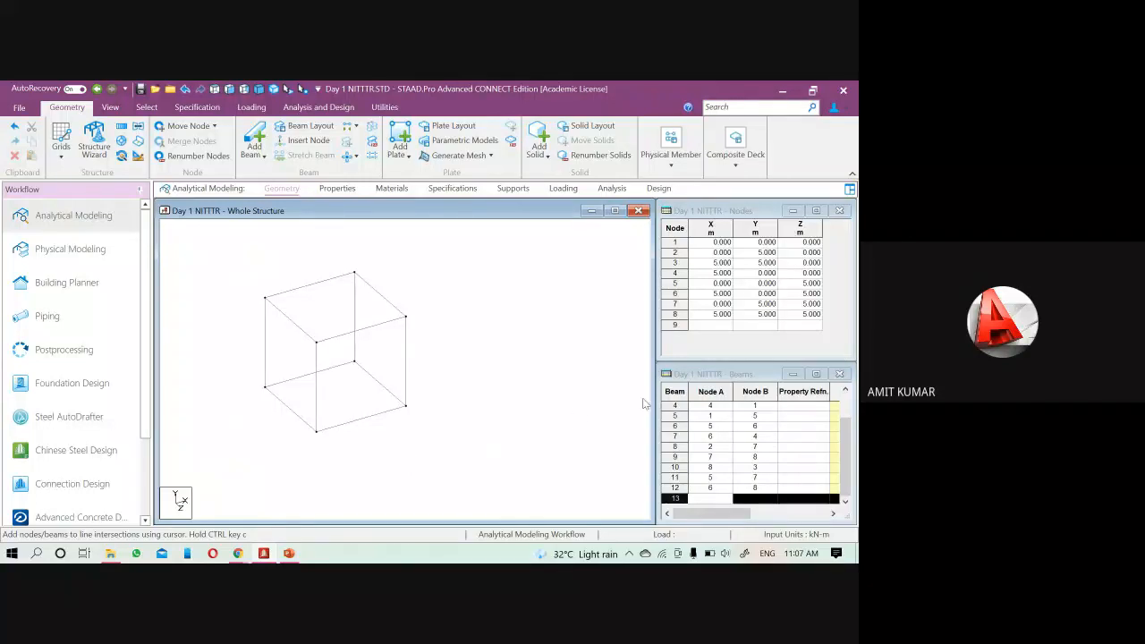
- Display the node numbers on the cube frame in the Whole Structure view
click(732, 219)
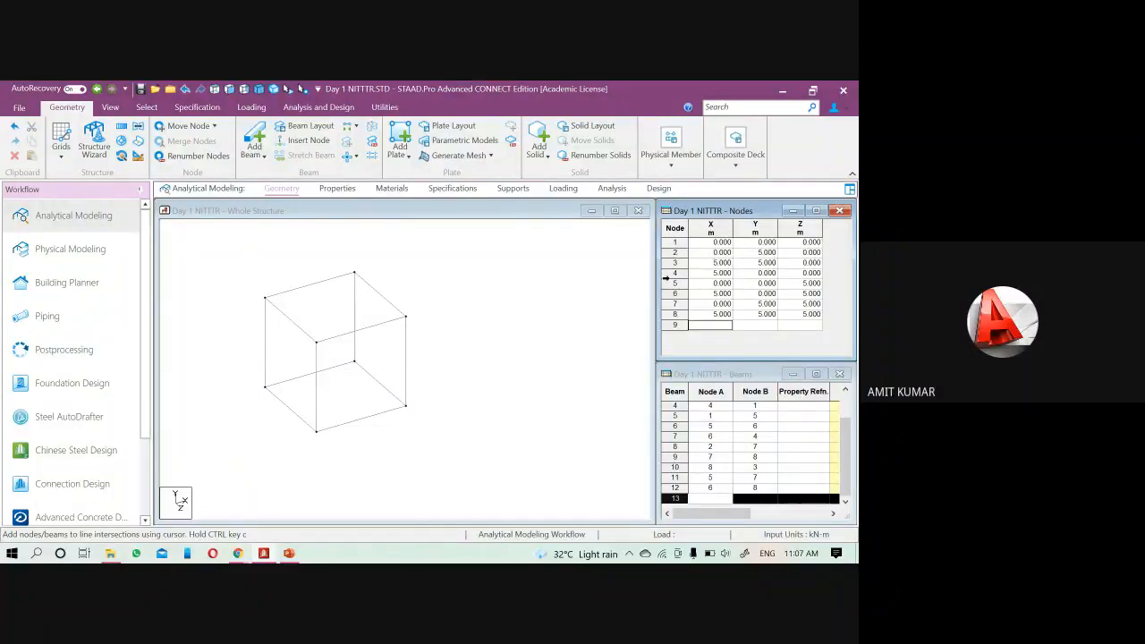
click(531, 329)
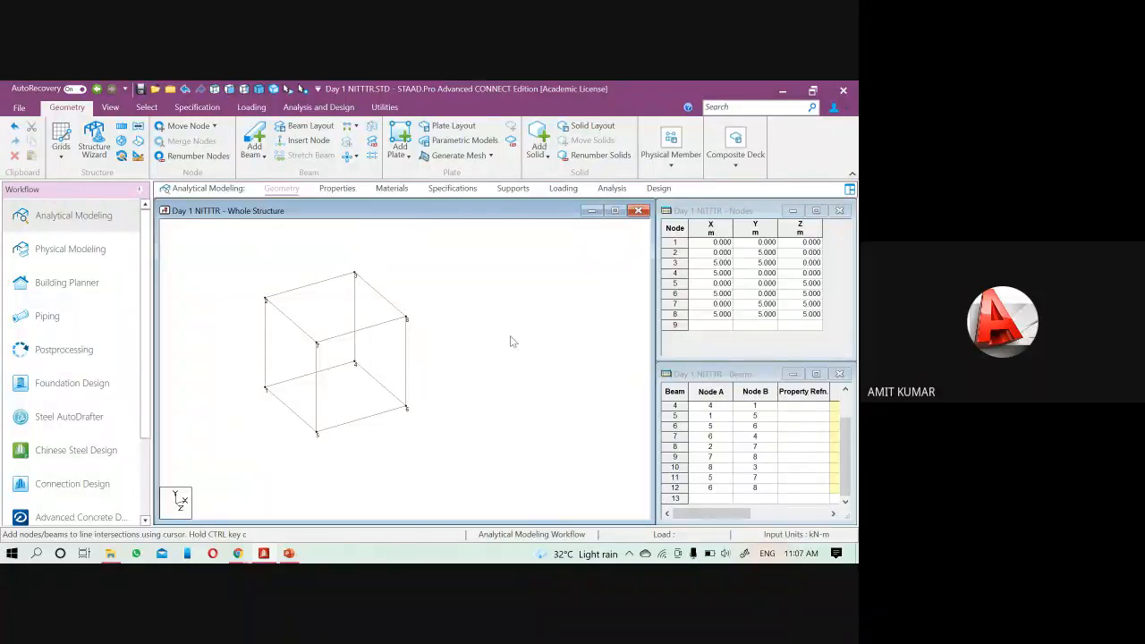
scroll(253, 414, up, 1)
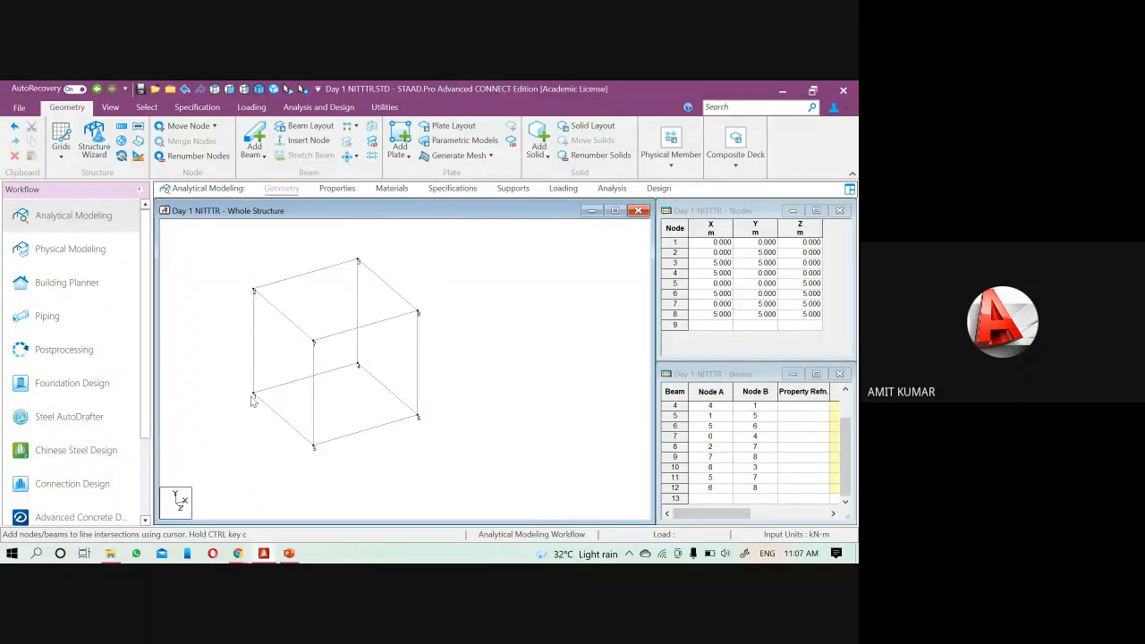
- Highlight nodes 2, 3 and 4 from the node table to locate them on the cube, then clear the selection
click(674, 253)
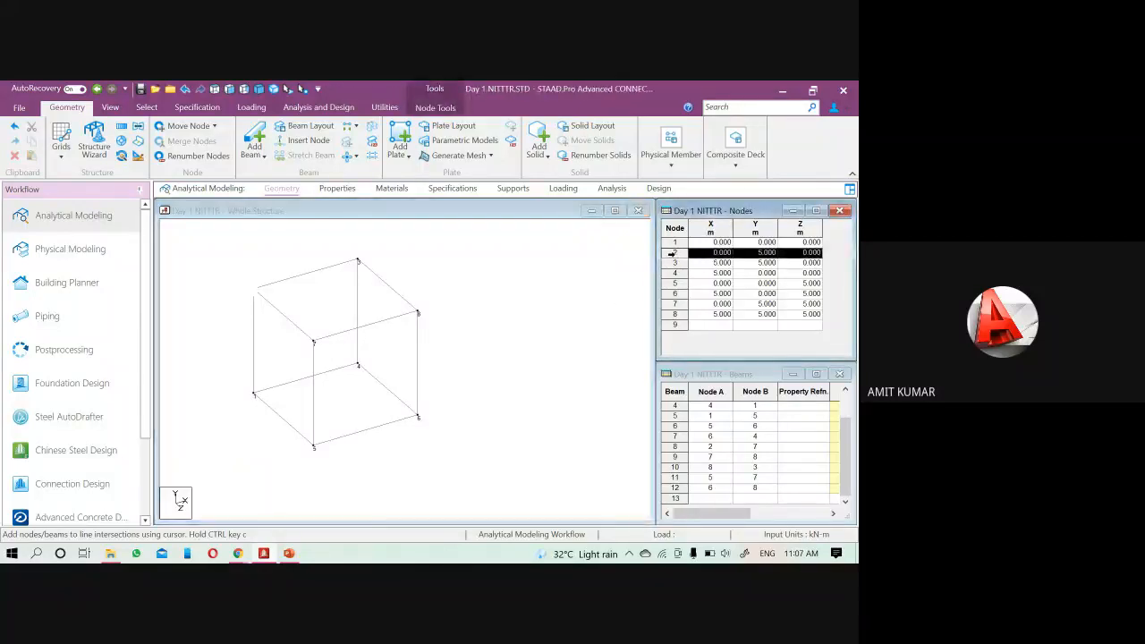
click(673, 263)
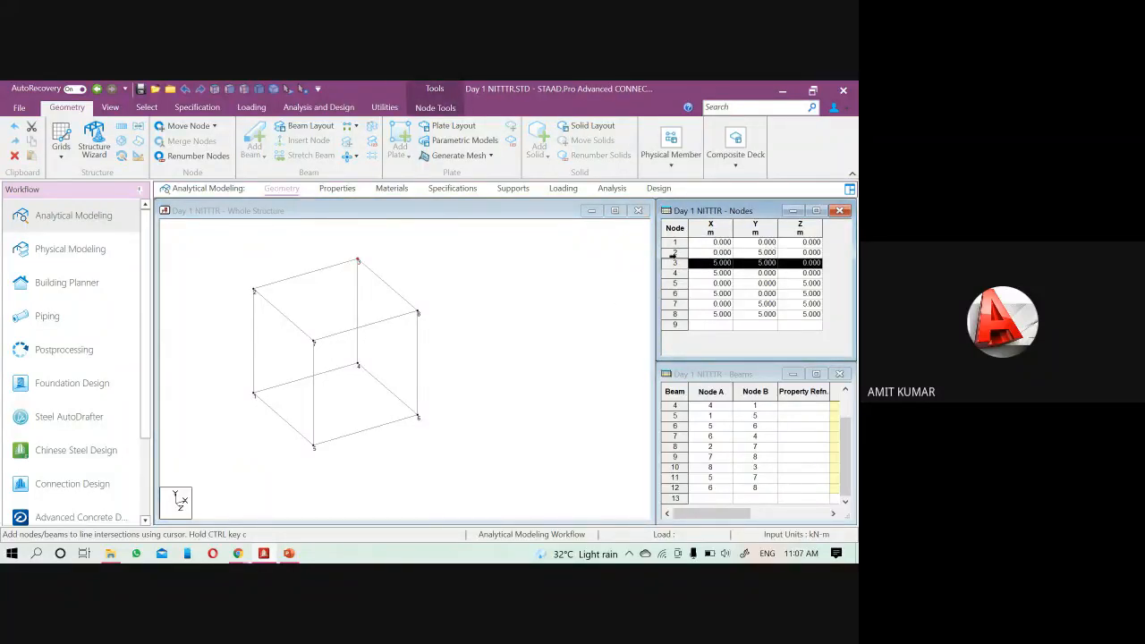
click(672, 252)
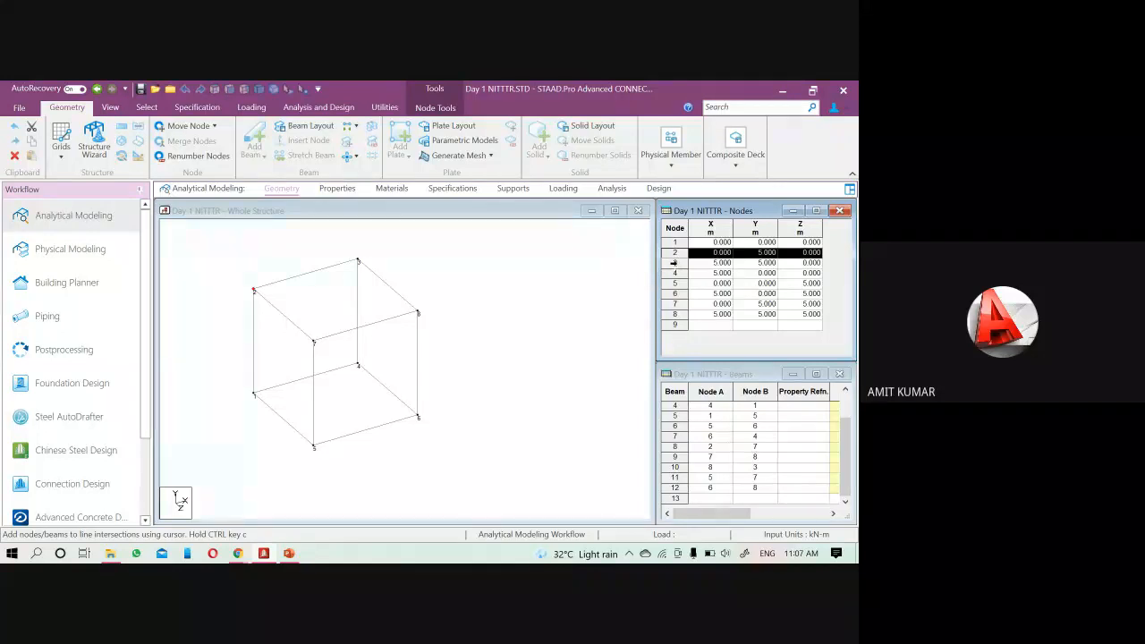
click(675, 272)
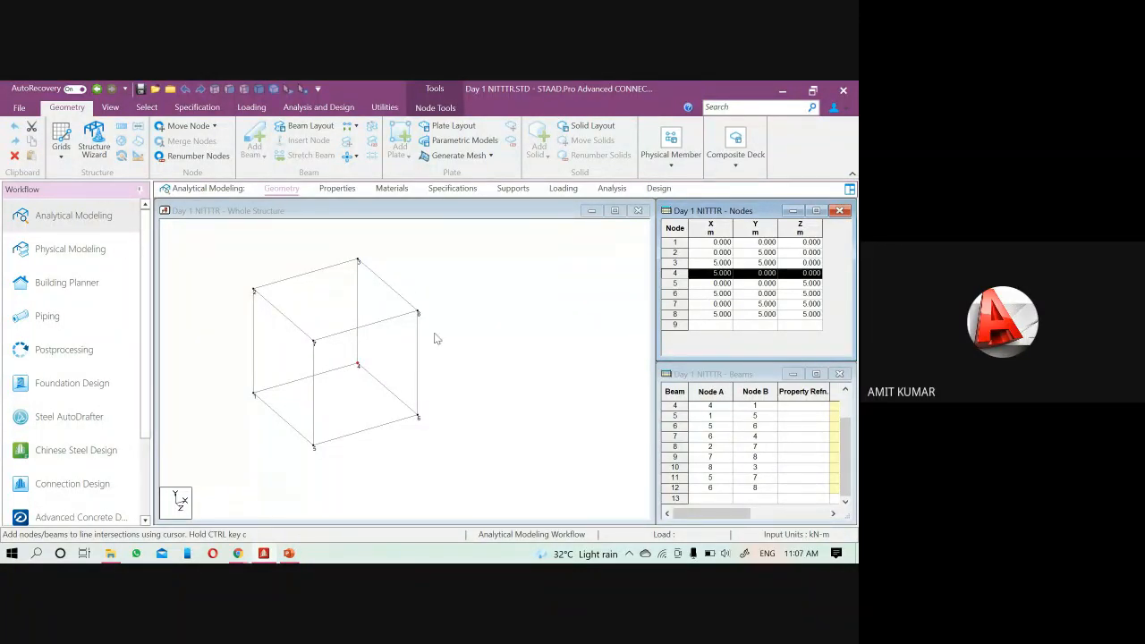
click(471, 350)
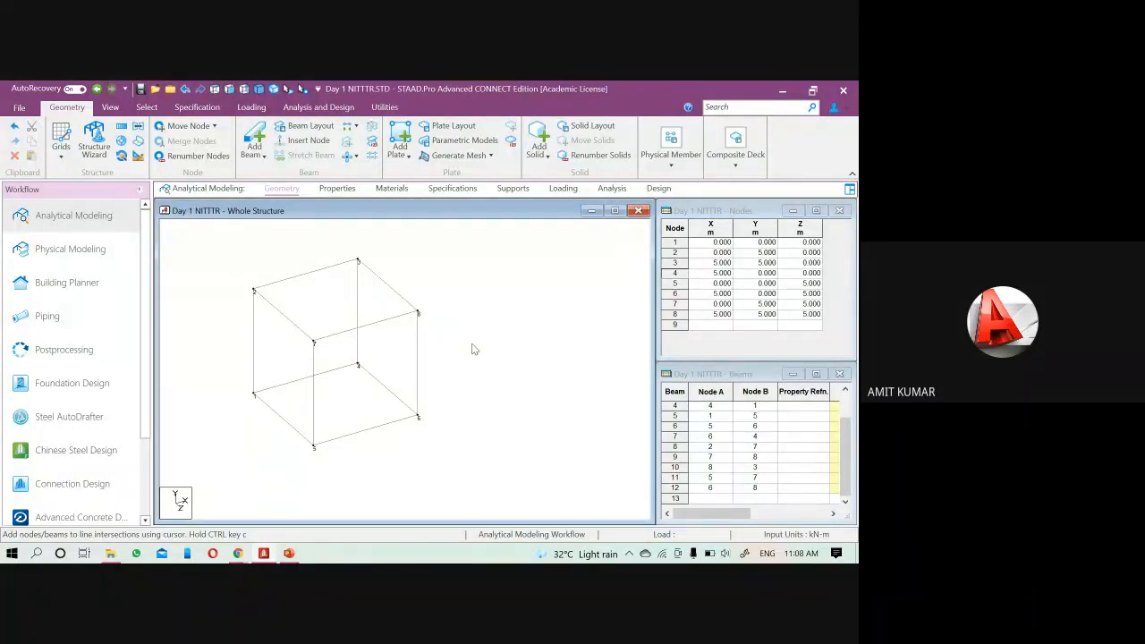
- Display the beam numbers on the model and highlight the vertical beam 1, then deselect it
key(shift+b)
click(255, 327)
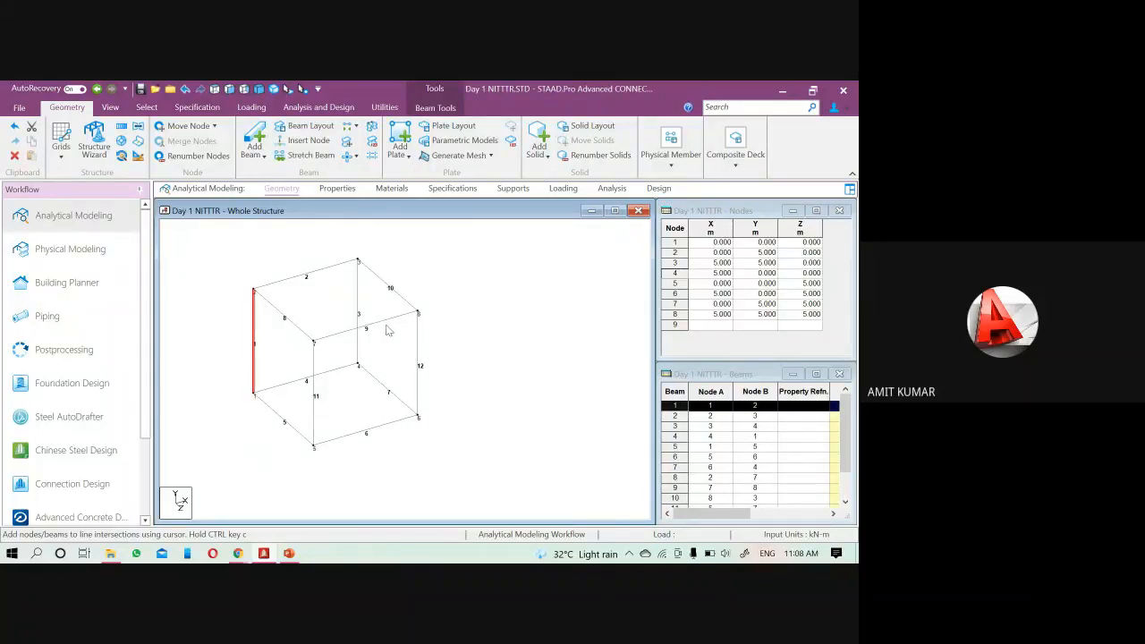
click(224, 322)
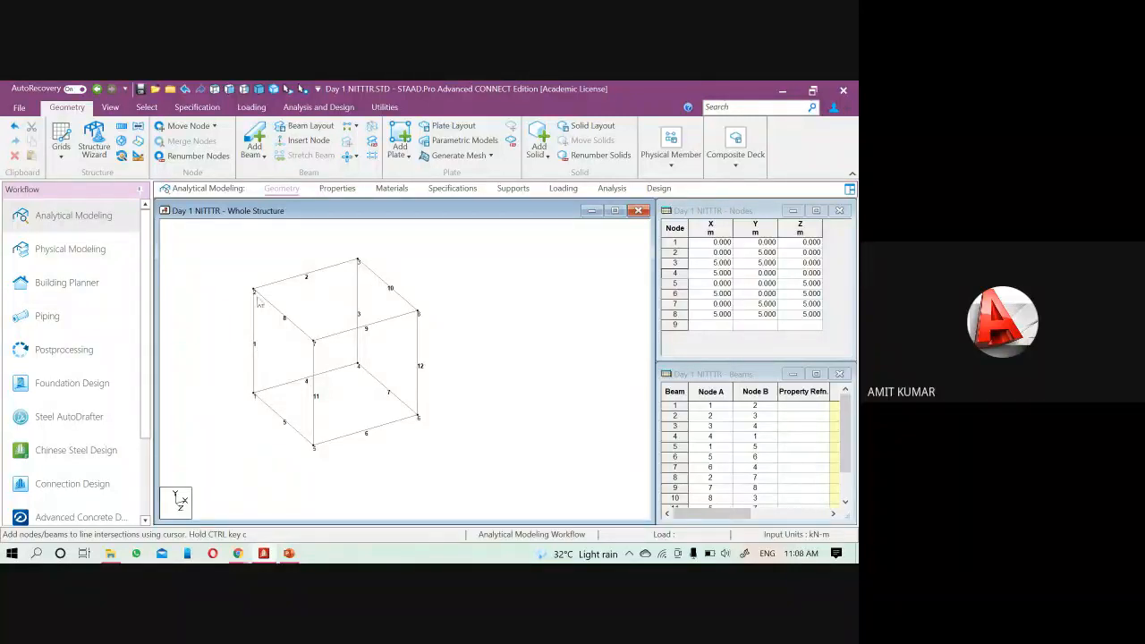
- Examine the end nodes of beams 1 and 2 and the remaining rows in the beam table, then clear the selection
click(686, 407)
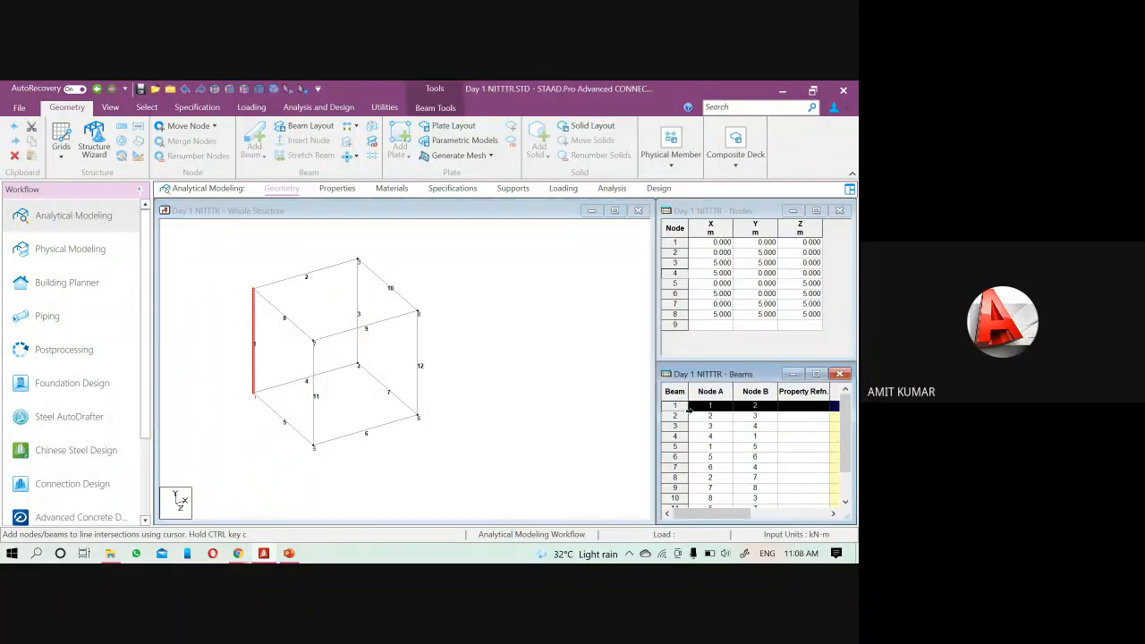
click(717, 405)
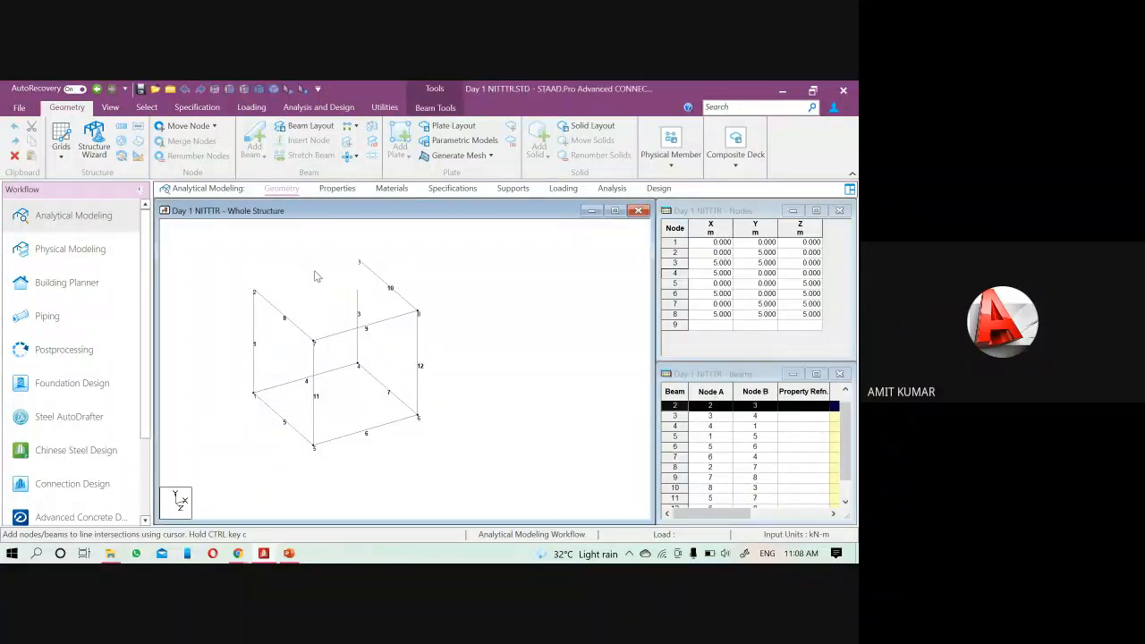
click(315, 276)
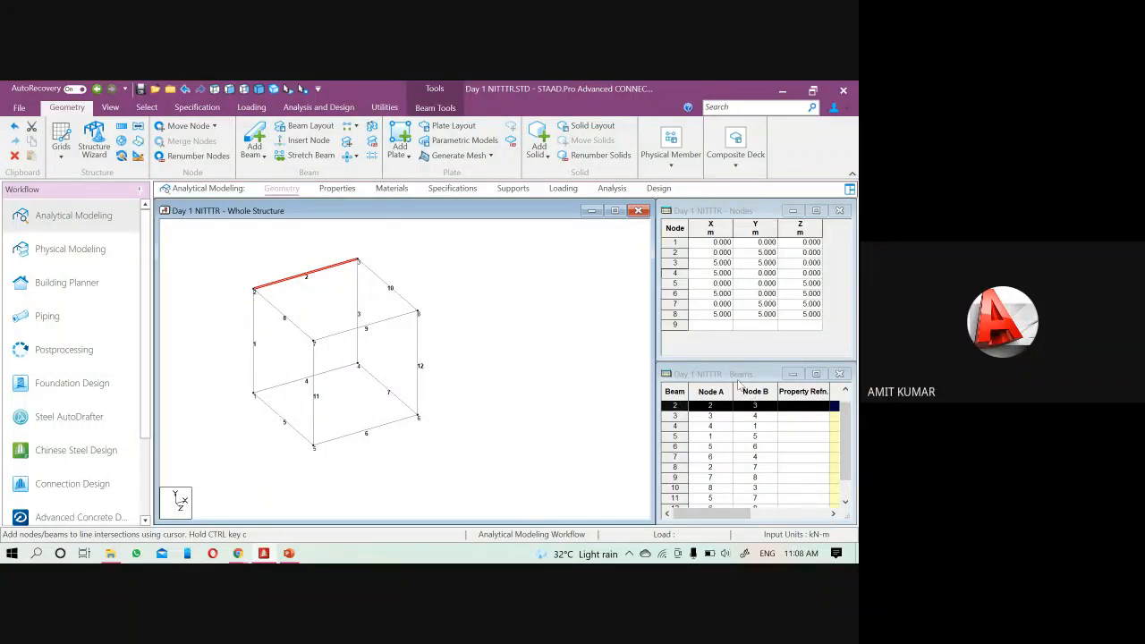
scroll(727, 424, down, 1)
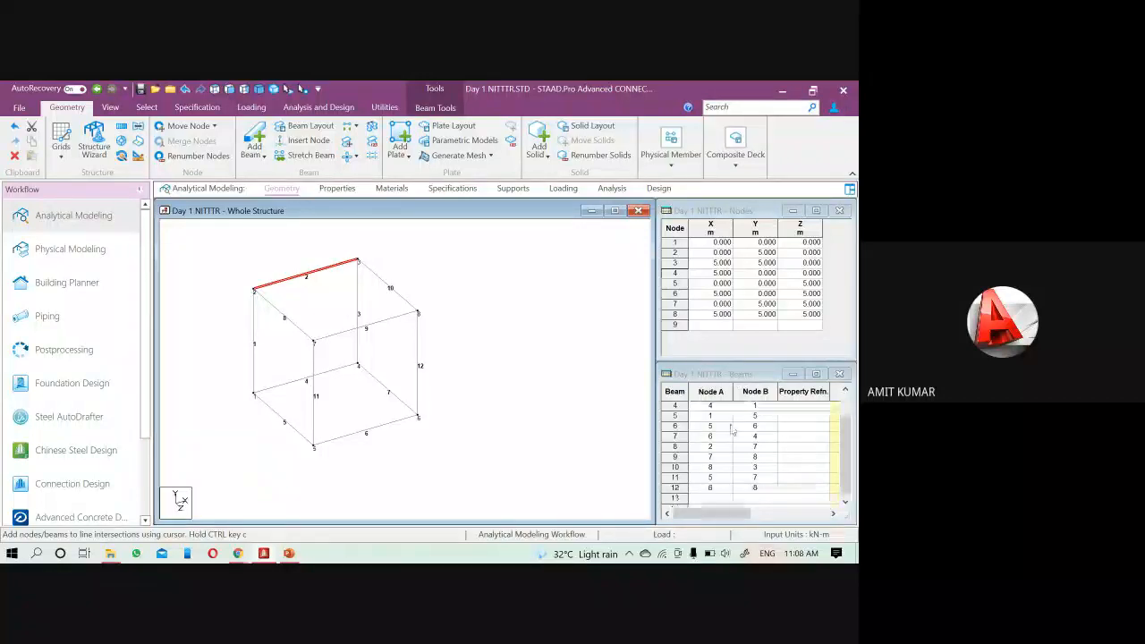
click(725, 500)
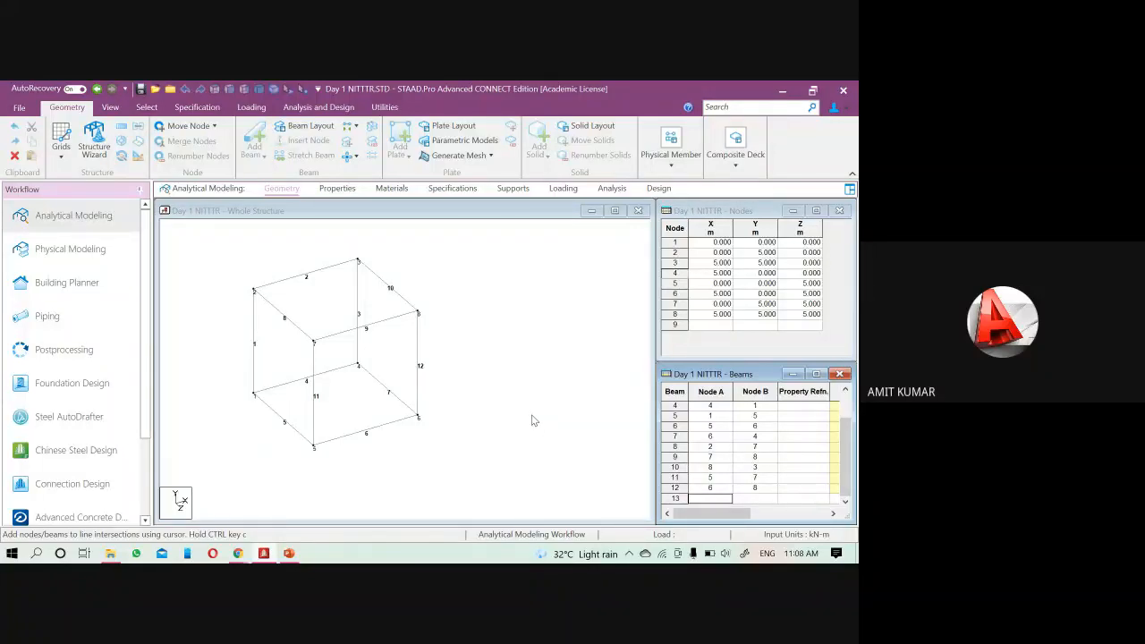
click(467, 408)
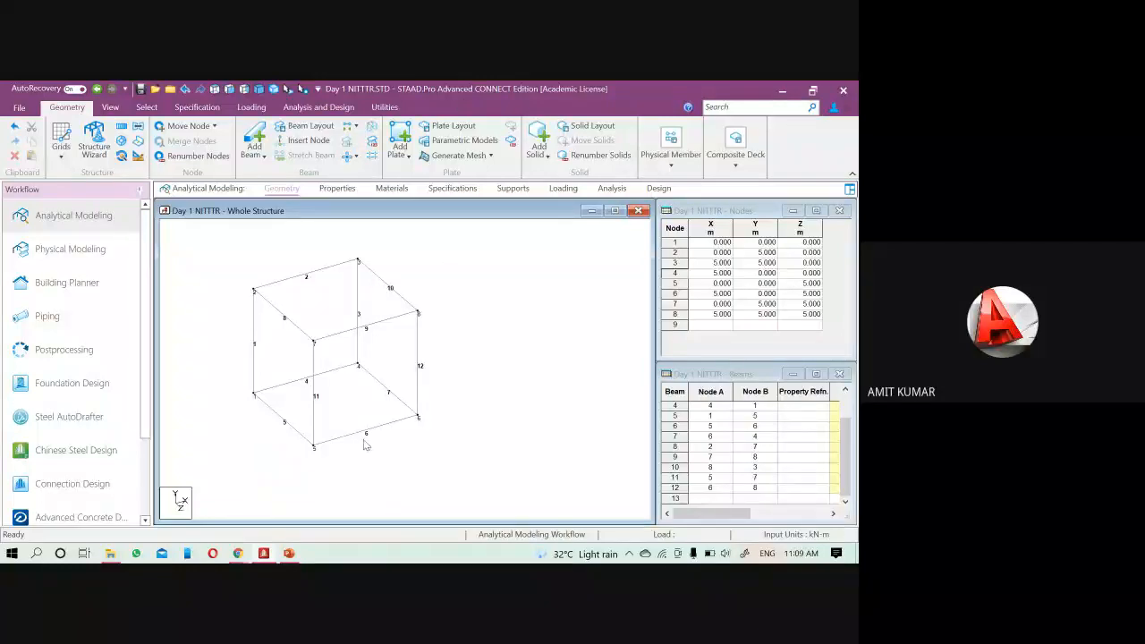
mouse_move(242, 557)
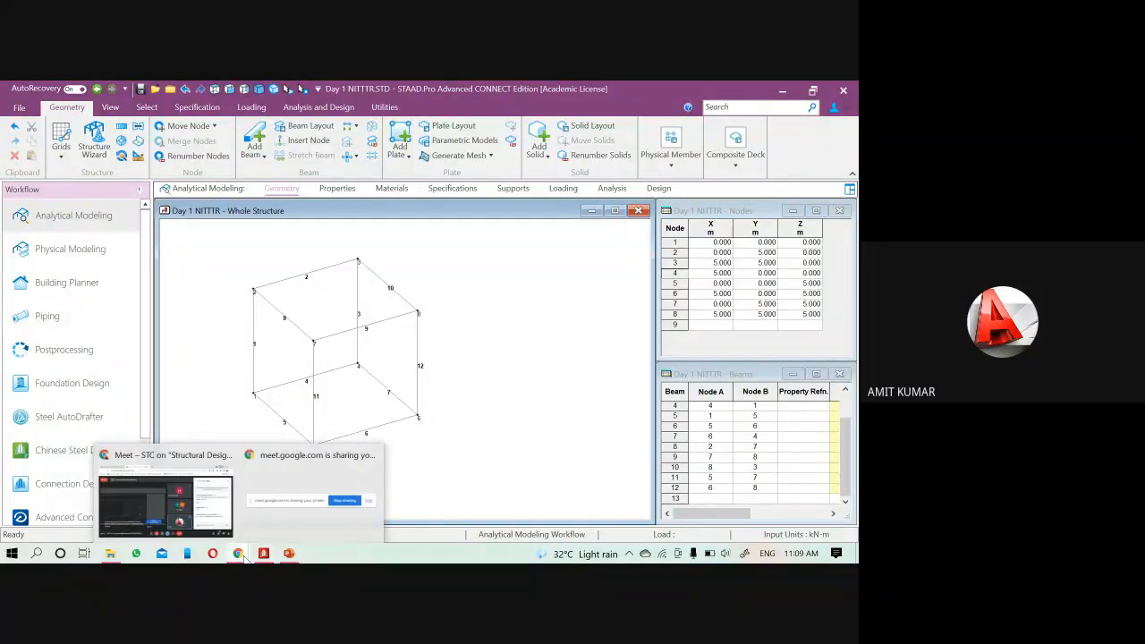
click(296, 483)
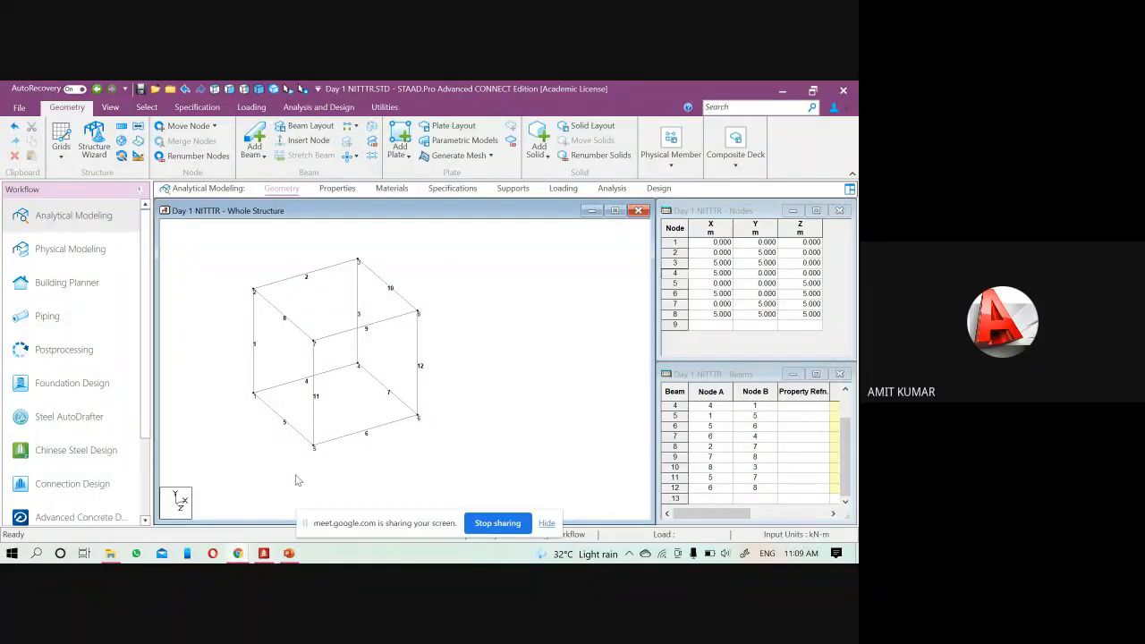
click(546, 523)
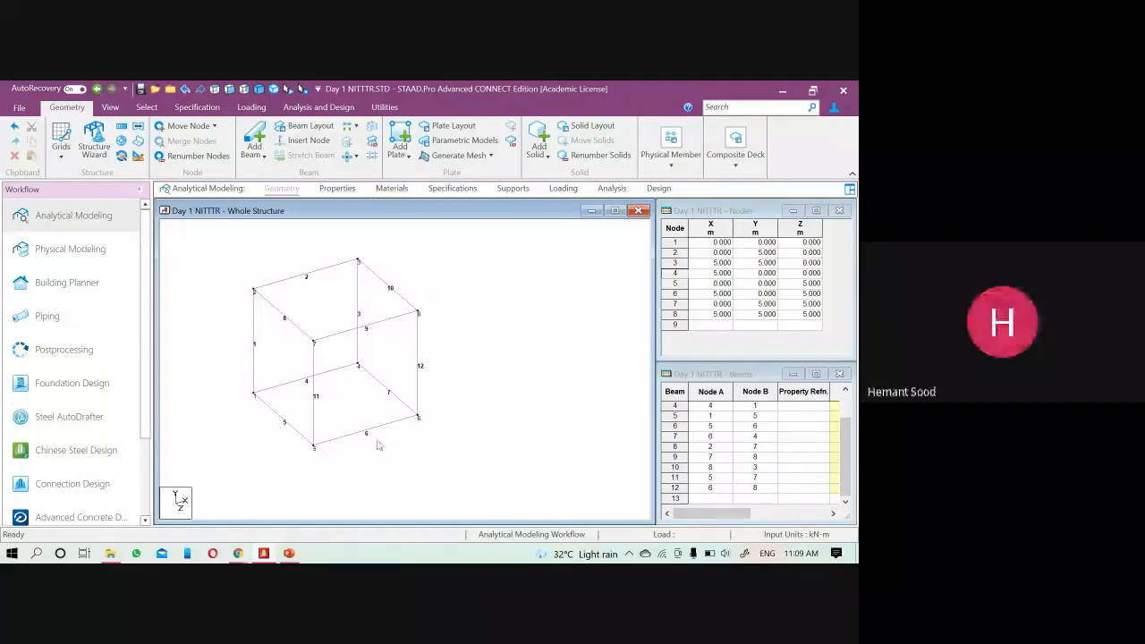
- Switch to the Google Meet call in Chrome and stop presenting the screen
mouse_move(238, 554)
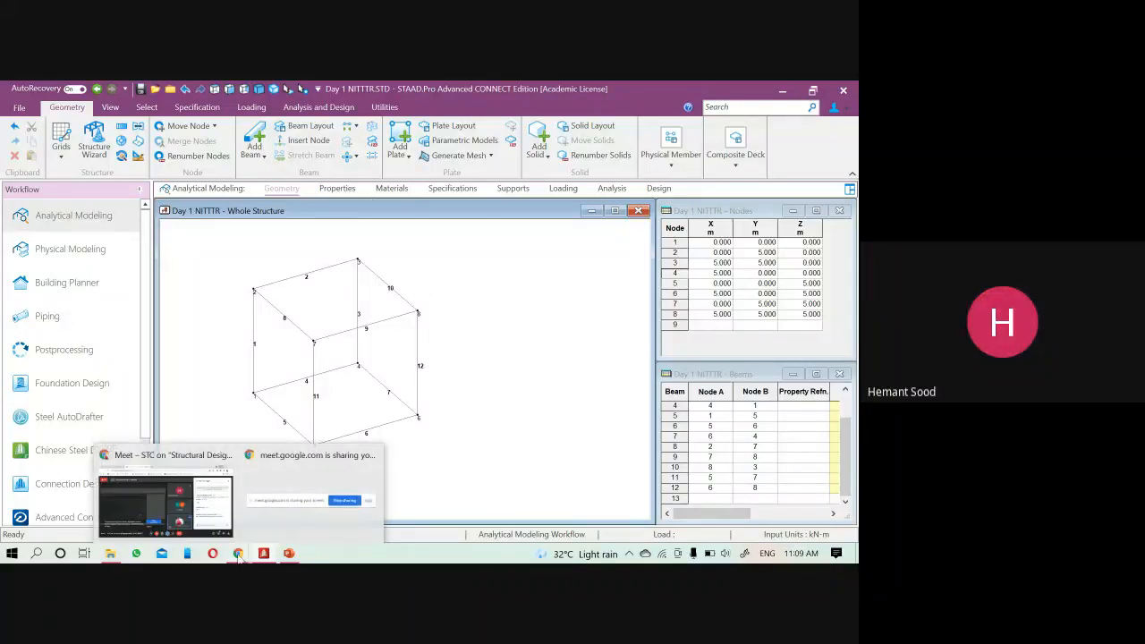
click(198, 502)
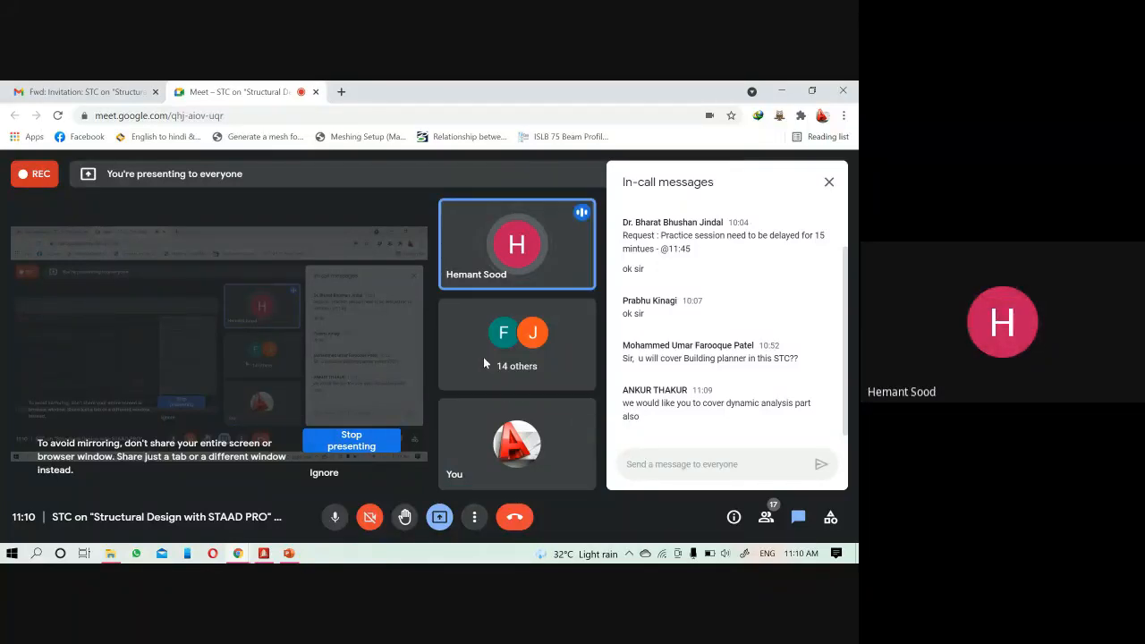
click(443, 517)
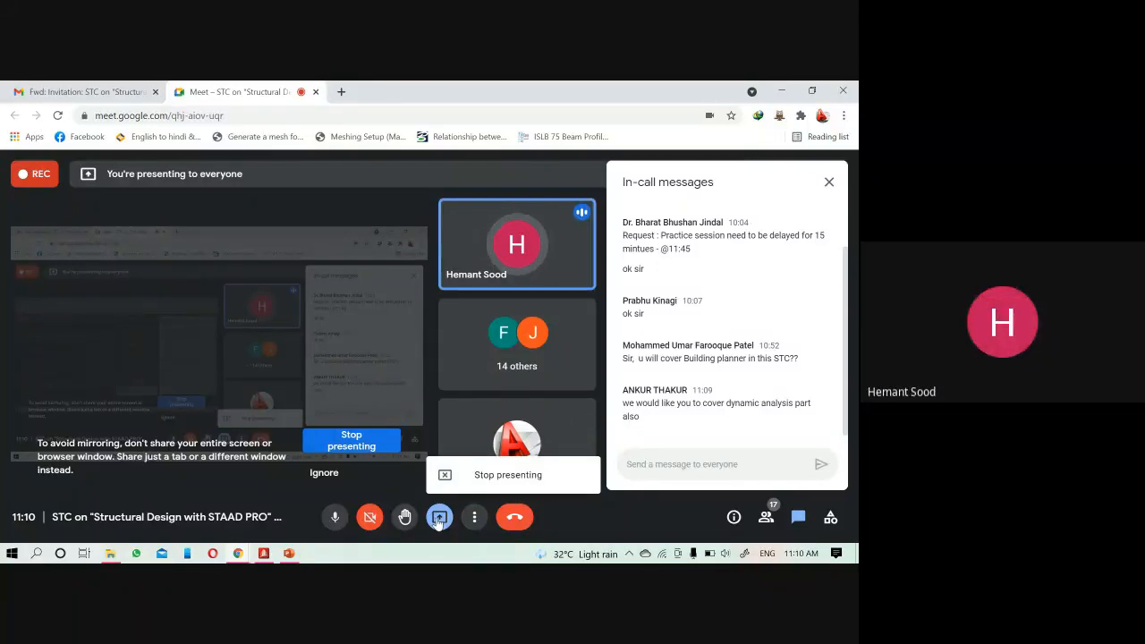
click(461, 483)
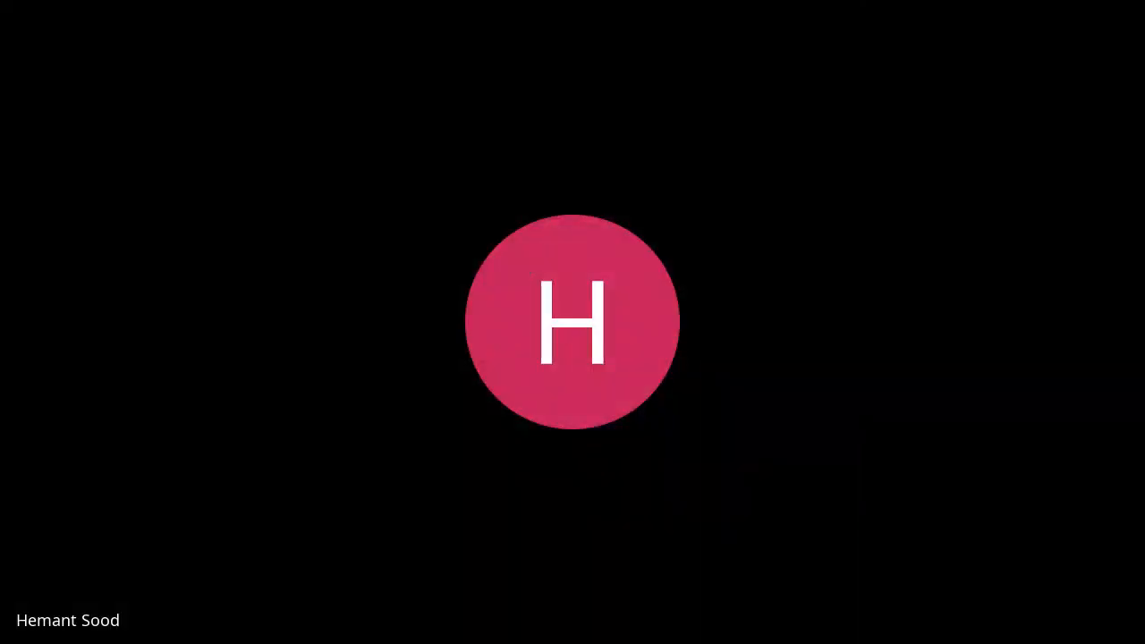